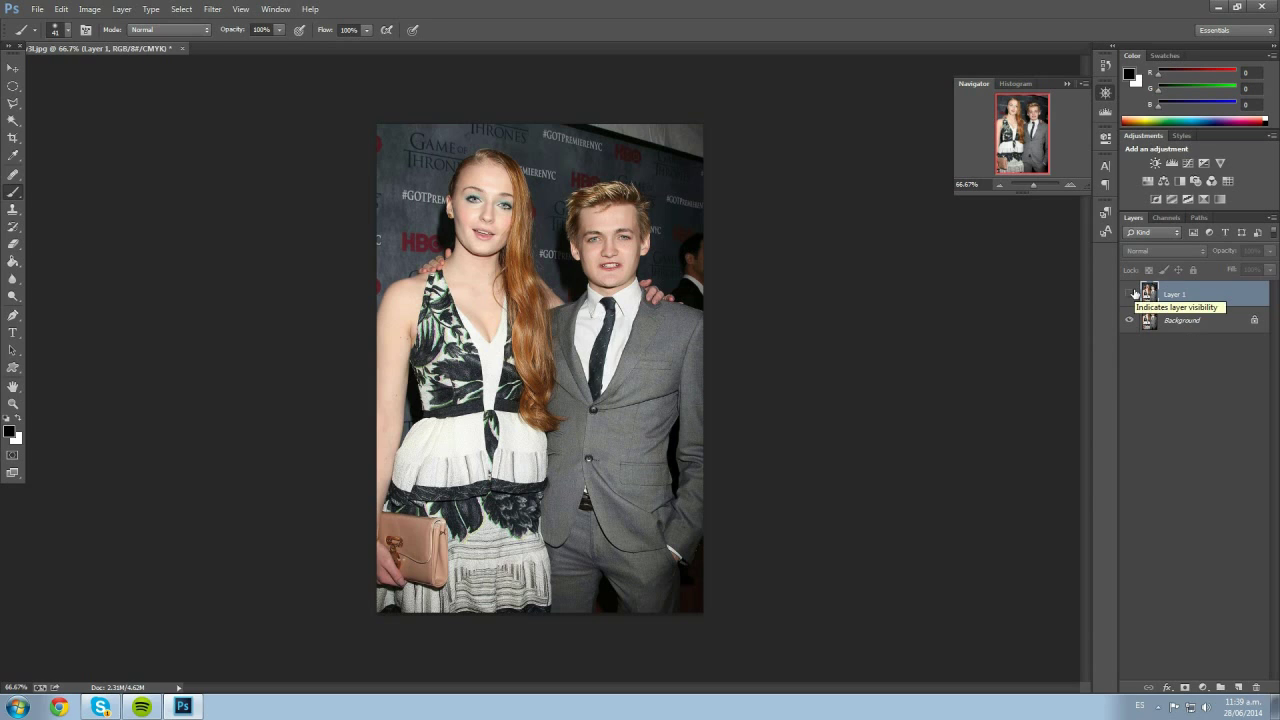
Toggle the visibility of Layer 1 to compare the face swap with the original photo
left_click(1130, 293)
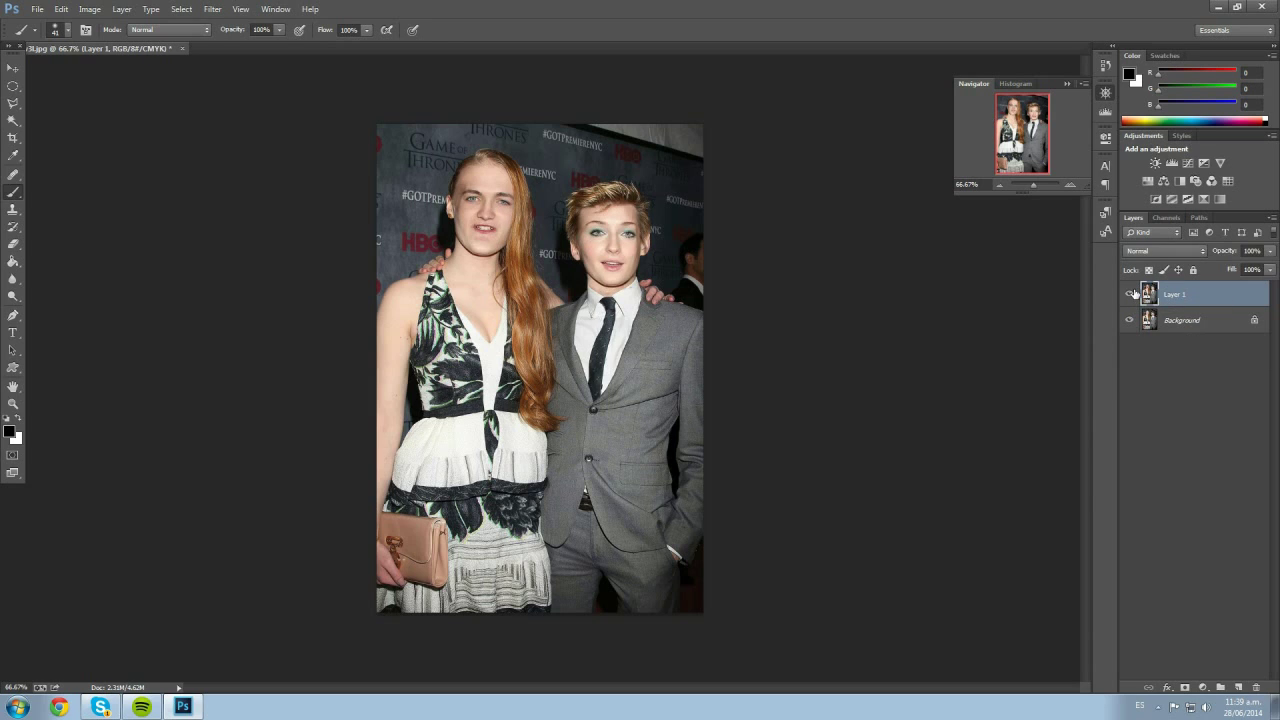
left_click(1130, 293)
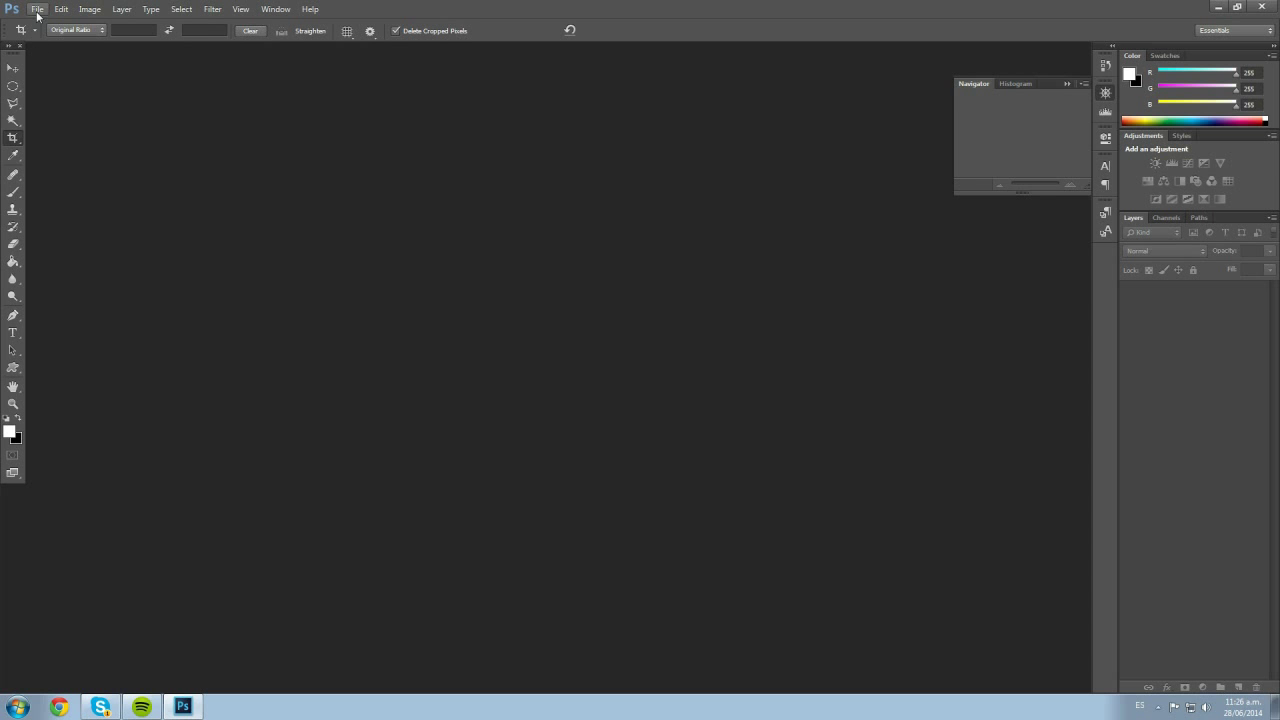
Open the JPG photo of the red-haired woman and the man in the grey suit
left_click(37, 9)
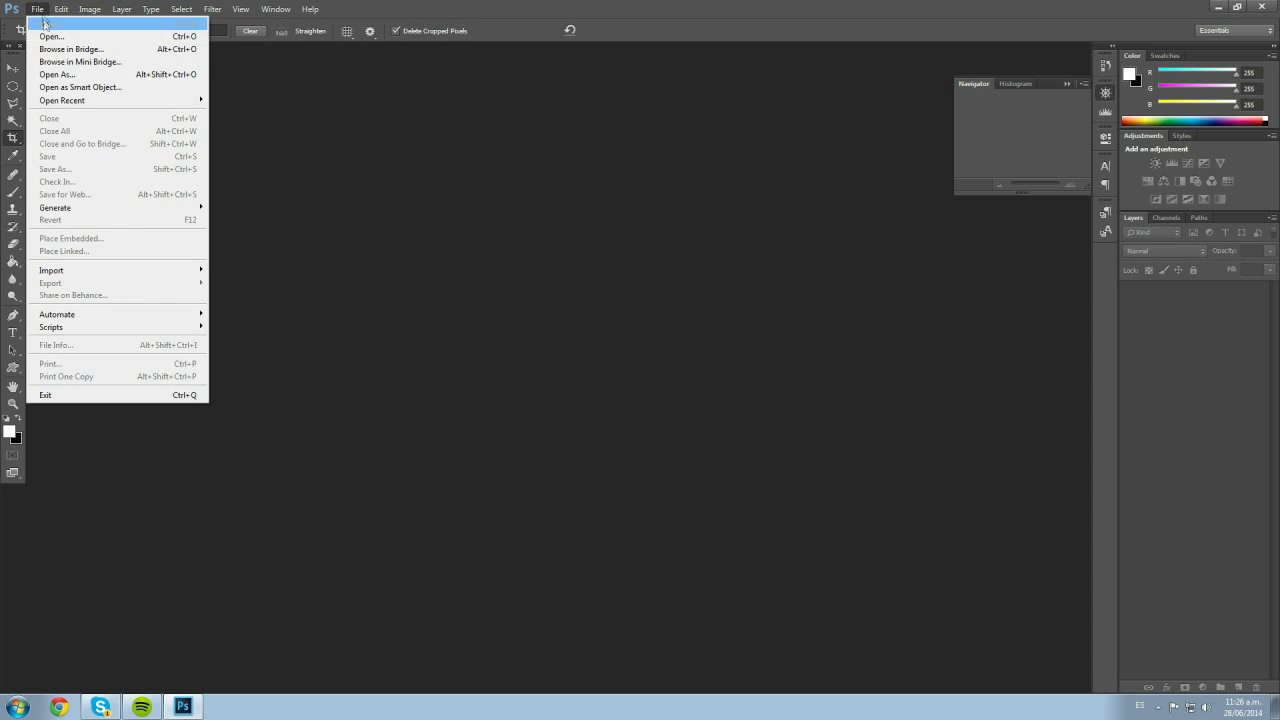
left_click(46, 37)
left_click(370, 240)
scroll(370, 240, "down", 3)
scroll(370, 240, "up", 3)
left_click(298, 245)
double_click(300, 274)
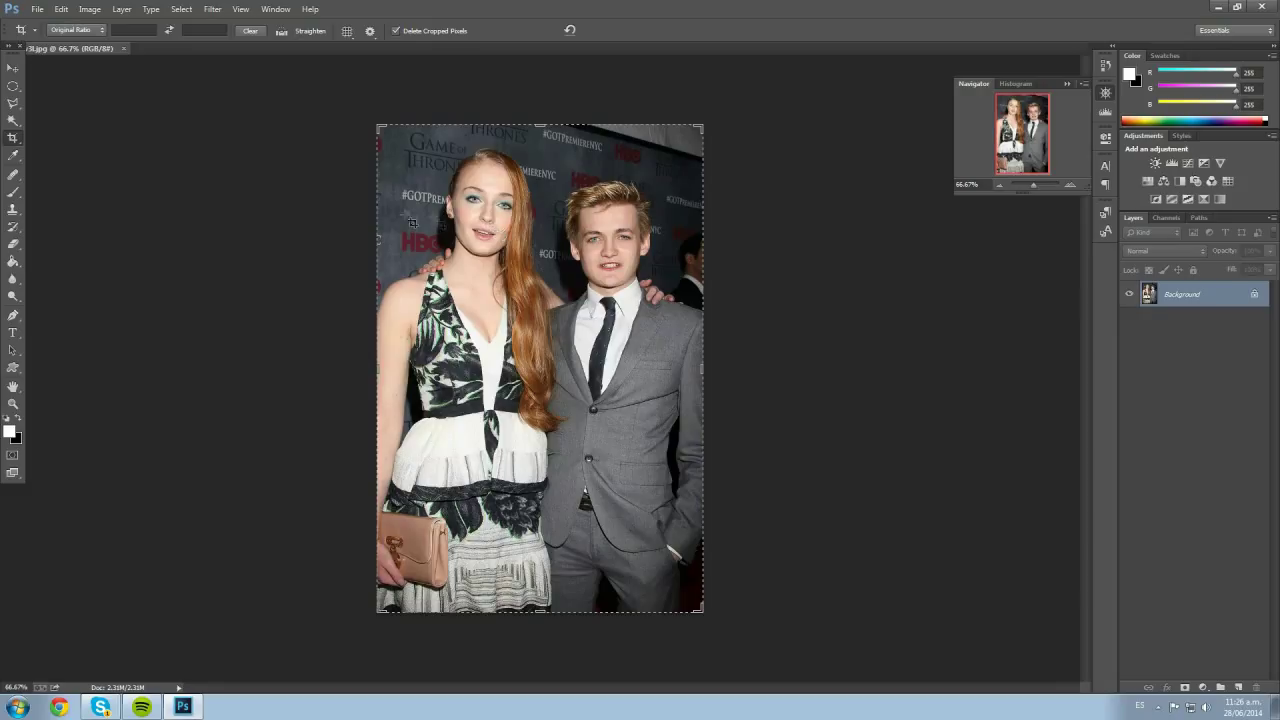
Duplicate the Background layer of the photo
left_click(13, 67)
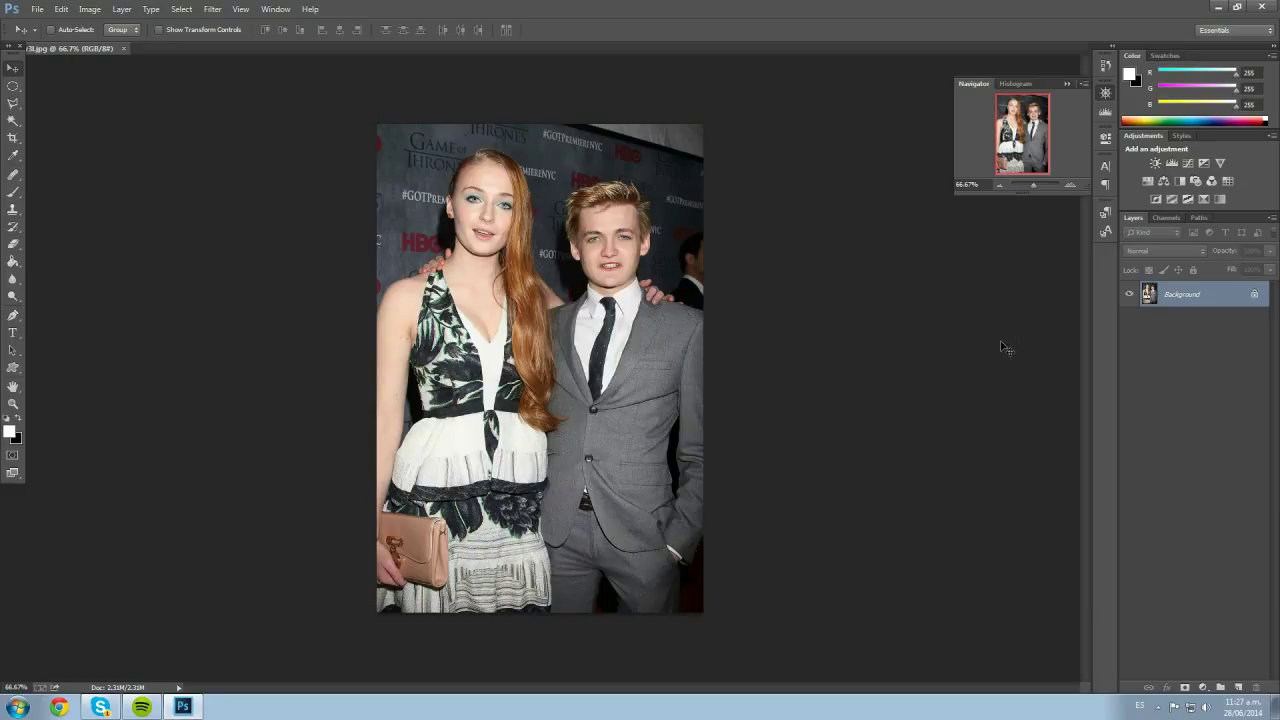
left_click(1068, 186)
left_click_drag(1042, 167, 1042, 163)
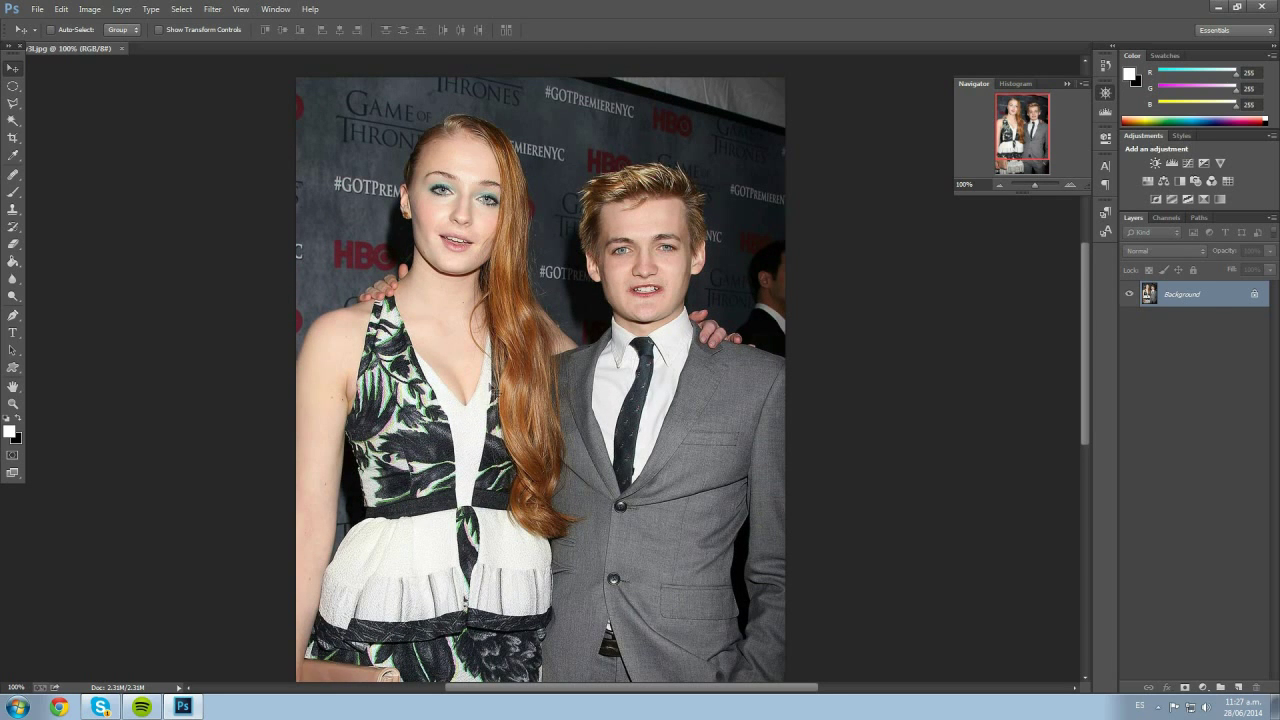
left_click_drag(1211, 299, 1238, 687)
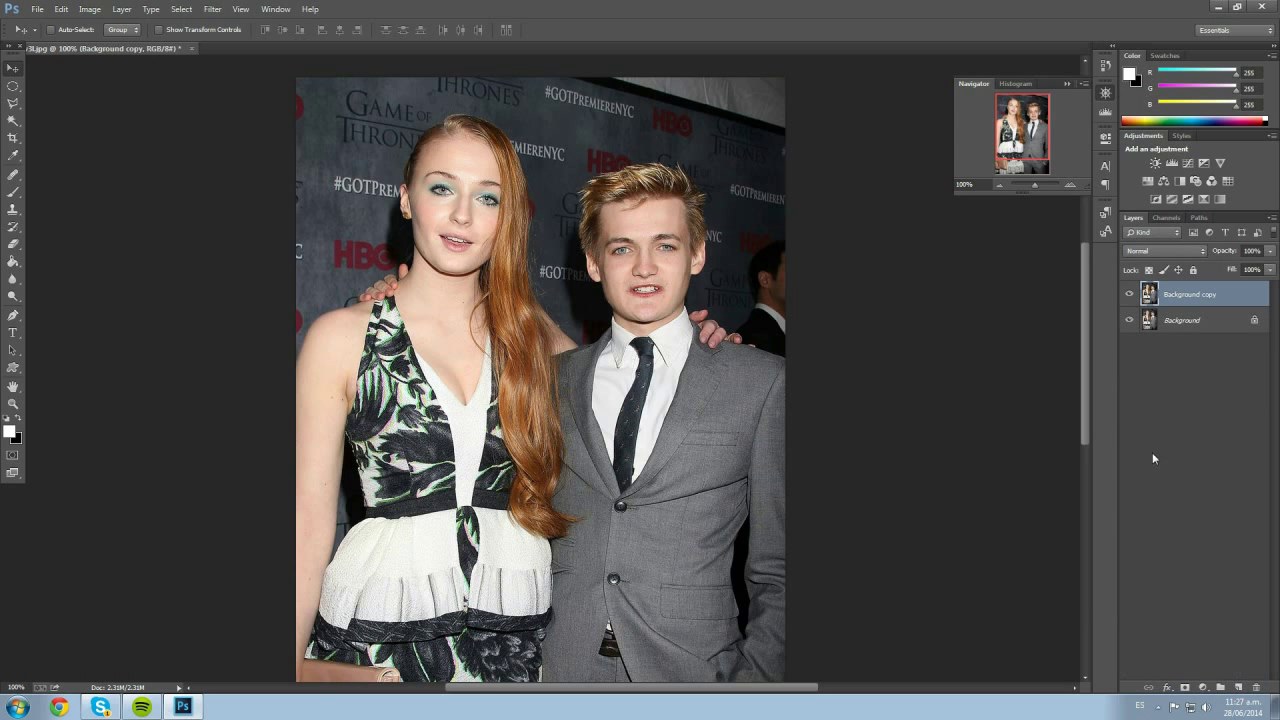
Outline the man's face, including the ears and chin, with the Polygonal Lasso and copy it to a new layer
left_click(1070, 186)
left_click_drag(686, 383, 633, 590)
left_click_drag(618, 686, 641, 686)
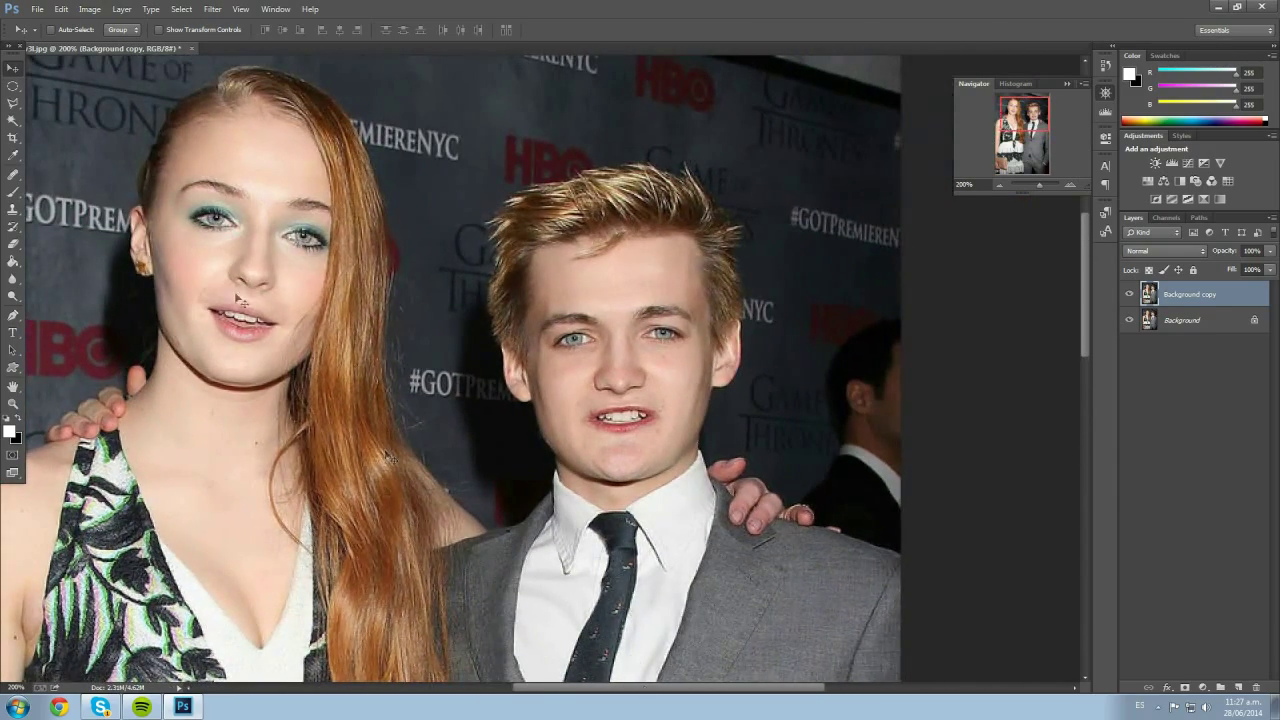
left_click(13, 88)
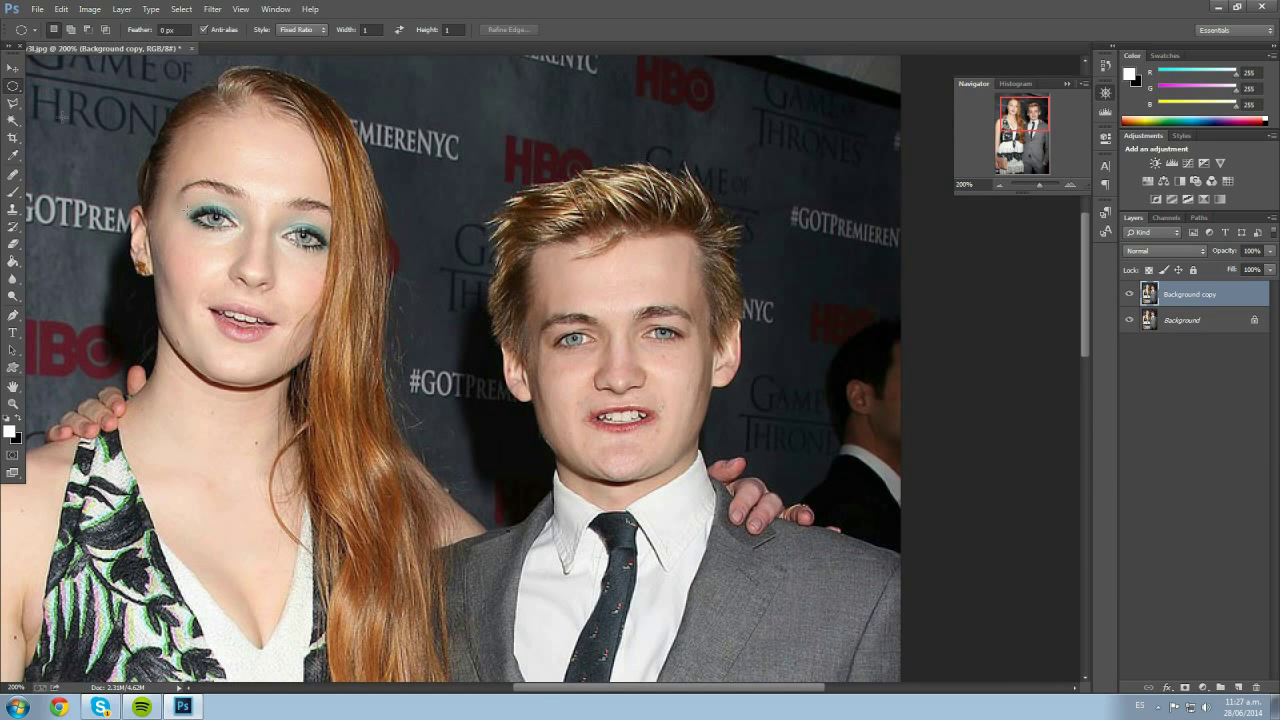
left_click(13, 103)
mouse_move(480, 248)
left_mouse_down()
mouse_move(502, 258)
mouse_move(550, 236)
mouse_move(718, 215)
mouse_move(740, 258)
mouse_move(732, 468)
mouse_move(640, 532)
mouse_move(528, 472)
mouse_move(502, 372)
mouse_move(505, 262)
left_mouse_up()
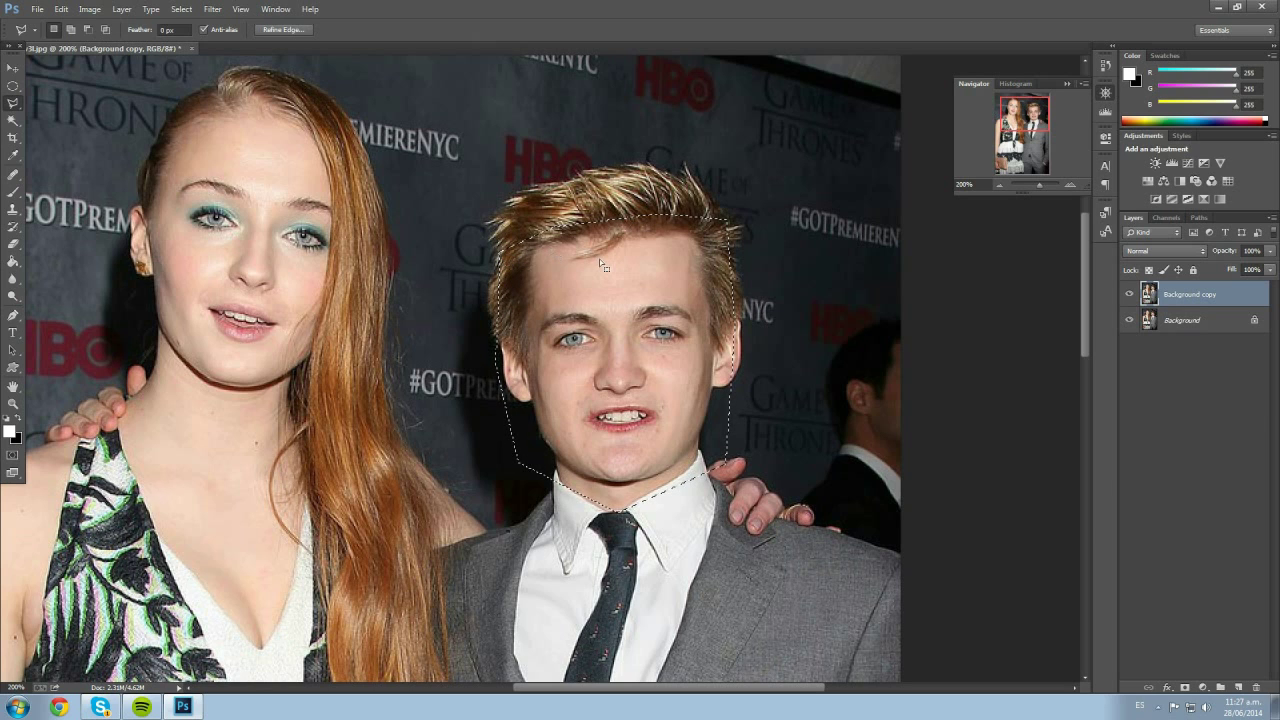
right_click(605, 336)
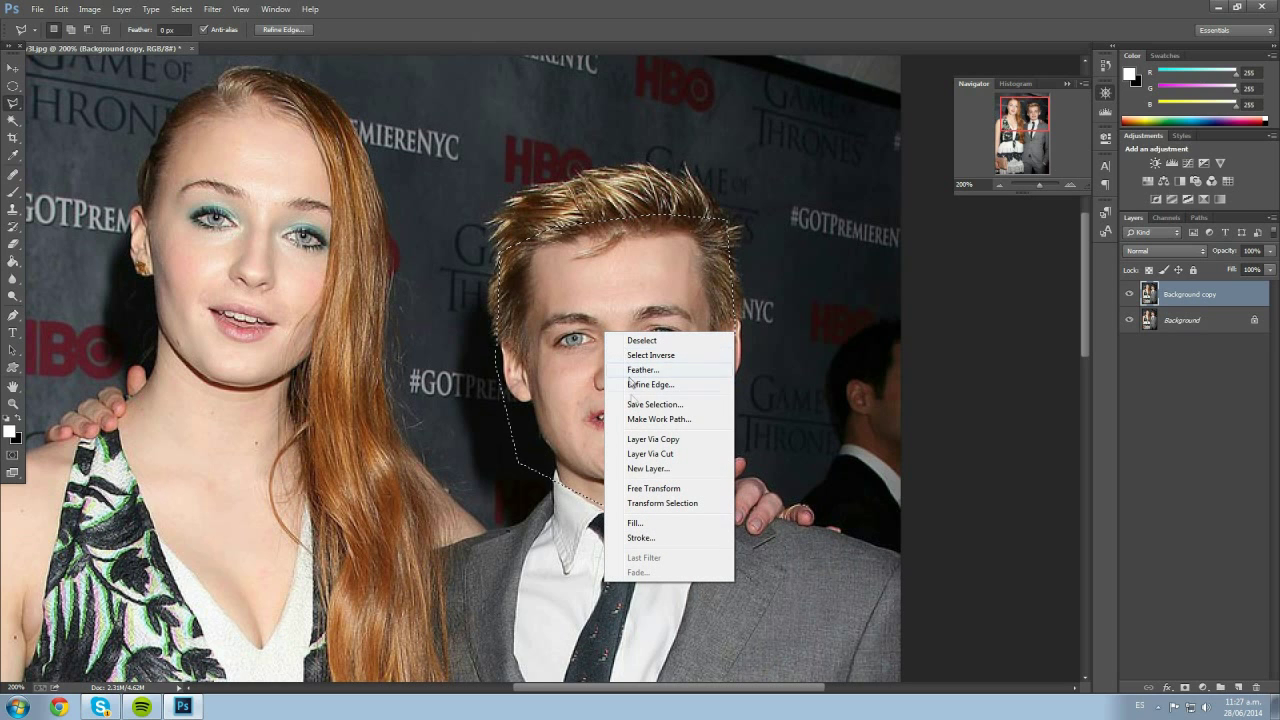
left_click(657, 442)
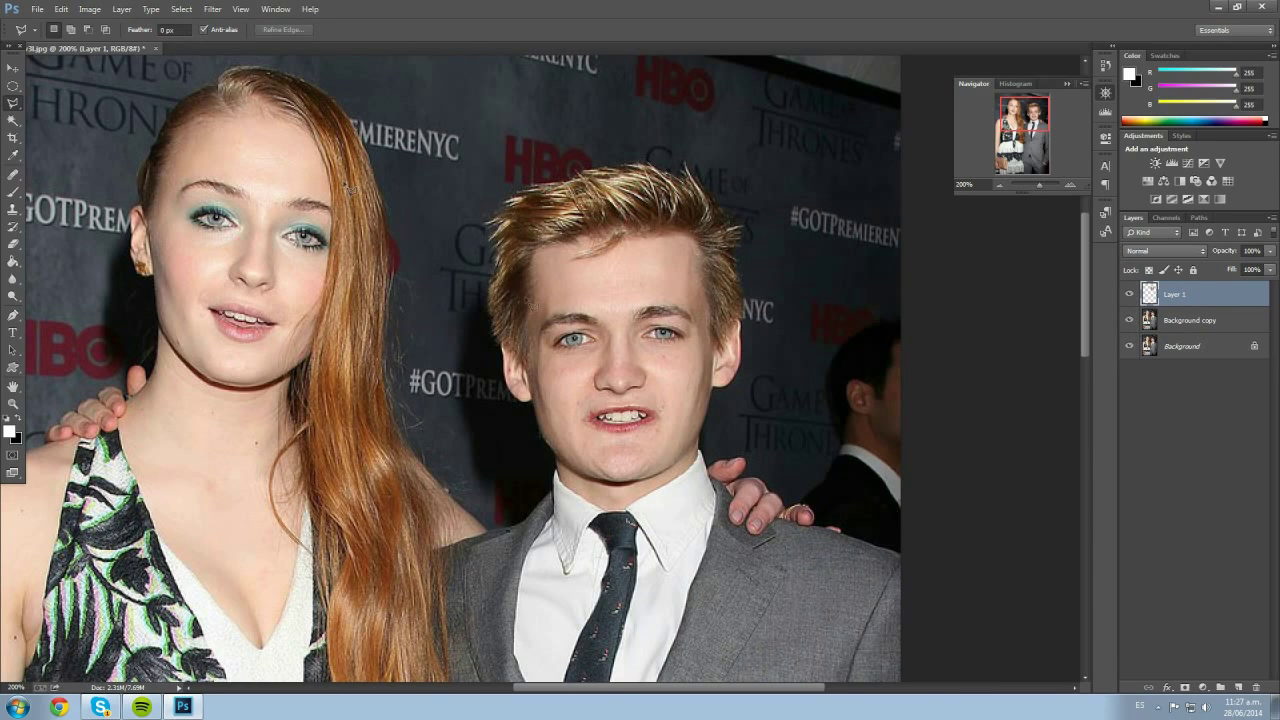
Outline the woman's head from the hairline to below the chin with a closed Polygonal Lasso selection
left_click_drag(611, 688, 569, 688)
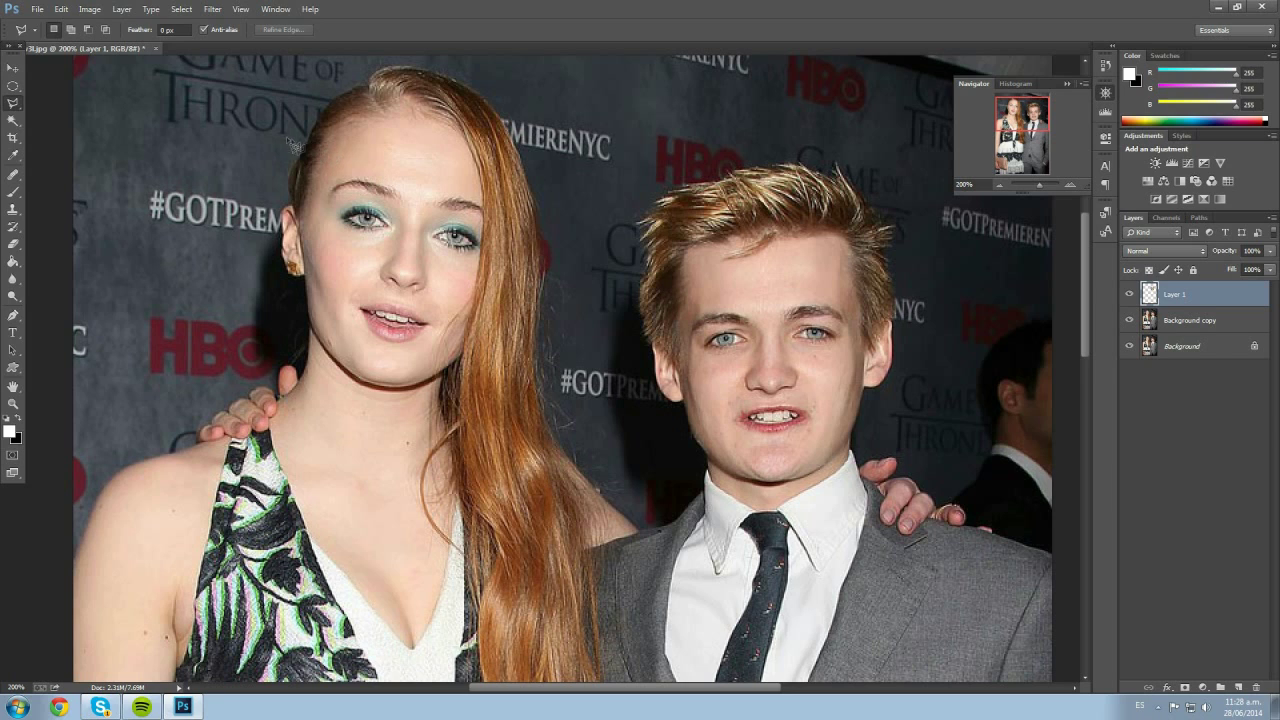
left_click(385, 65)
left_click(570, 92)
left_click(548, 366)
left_click(490, 400)
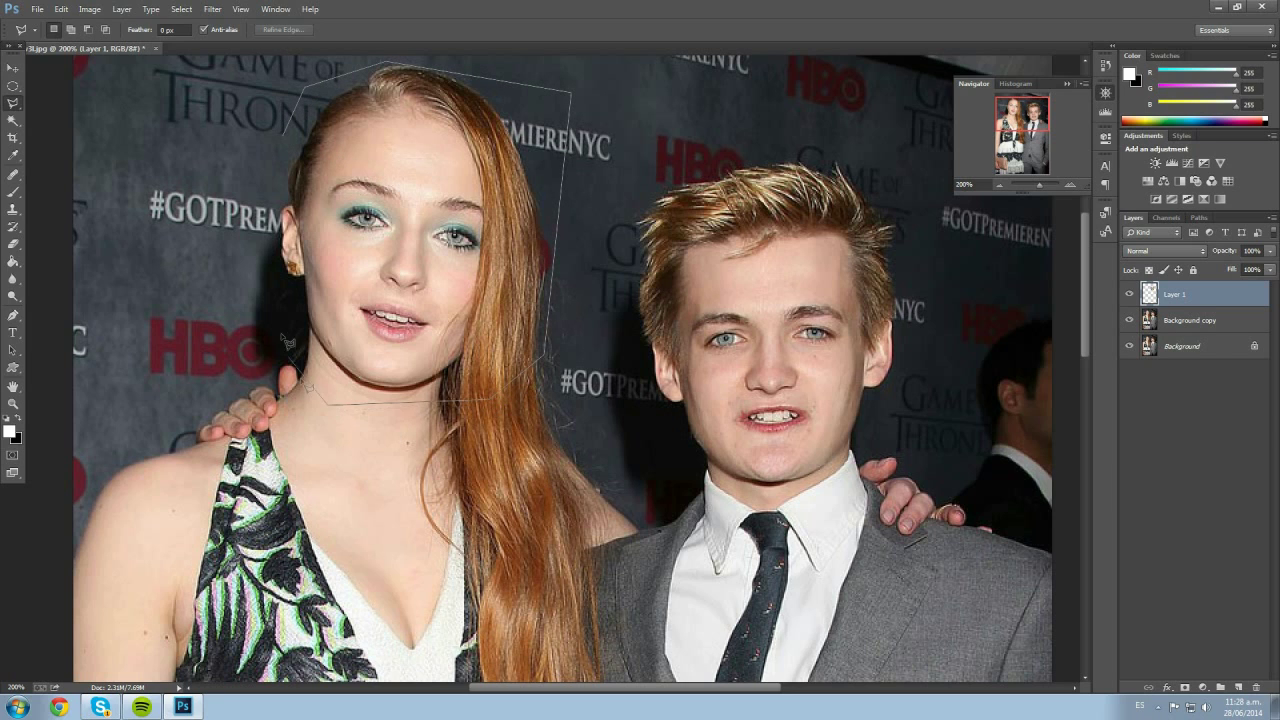
left_click(268, 293)
left_click(264, 164)
left_click(300, 85)
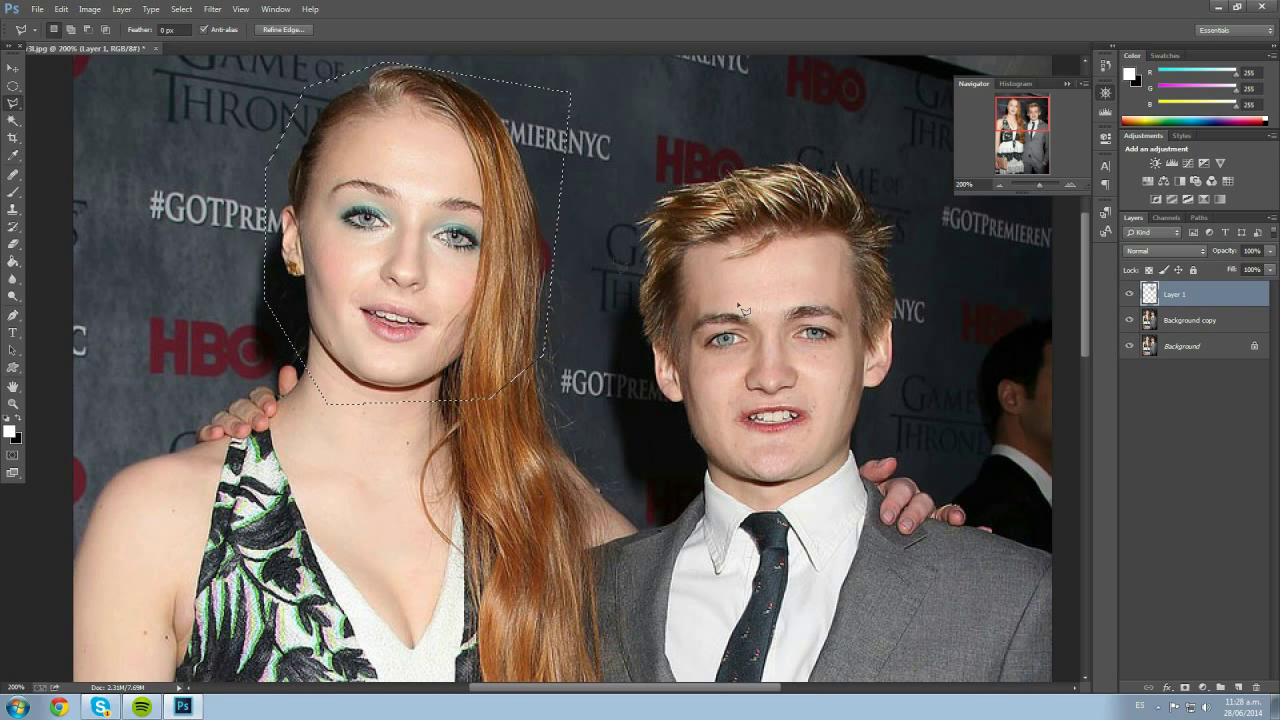
Copy the selected woman's head from the Background copy layer to a new layer
left_click(1204, 322)
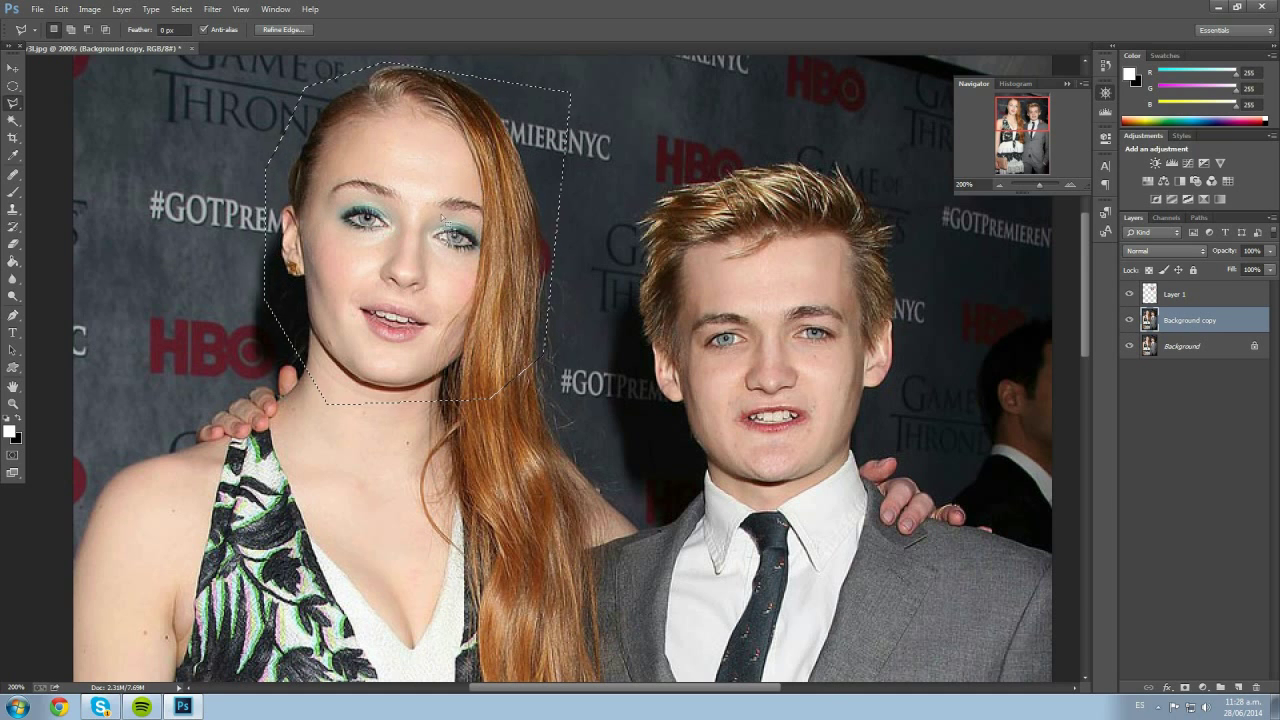
double_click(1182, 296)
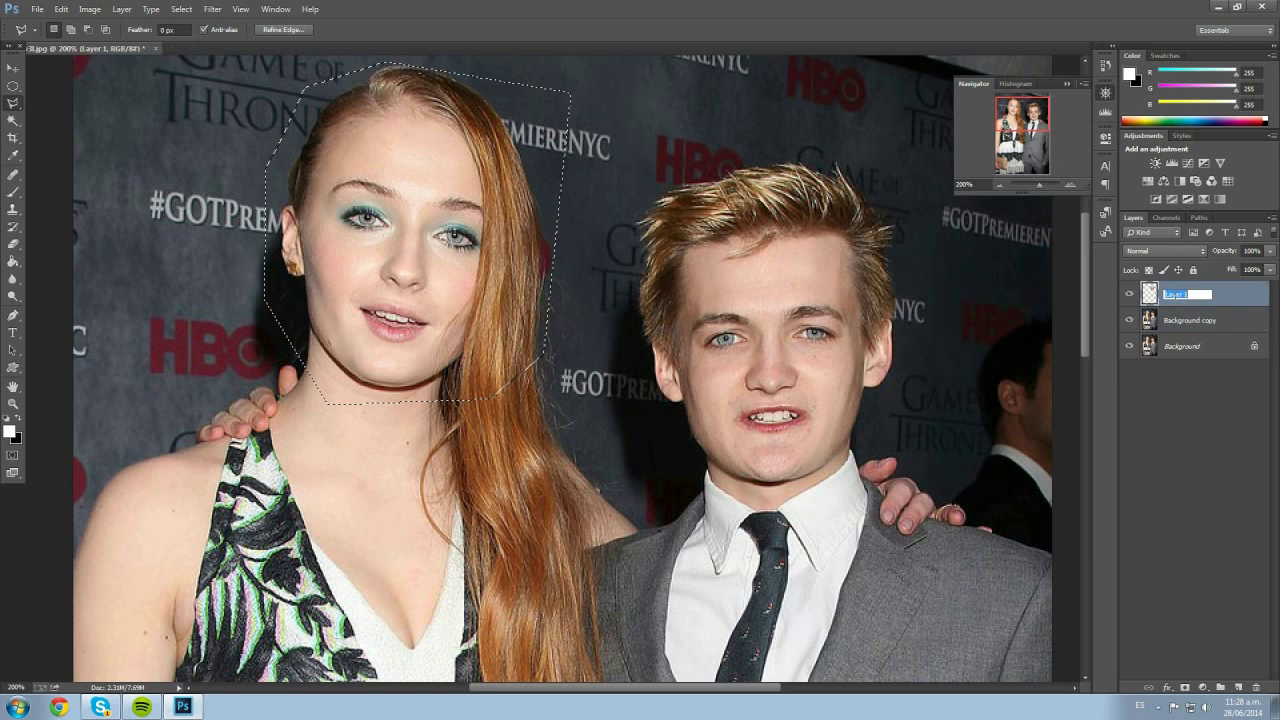
left_click(1190, 320)
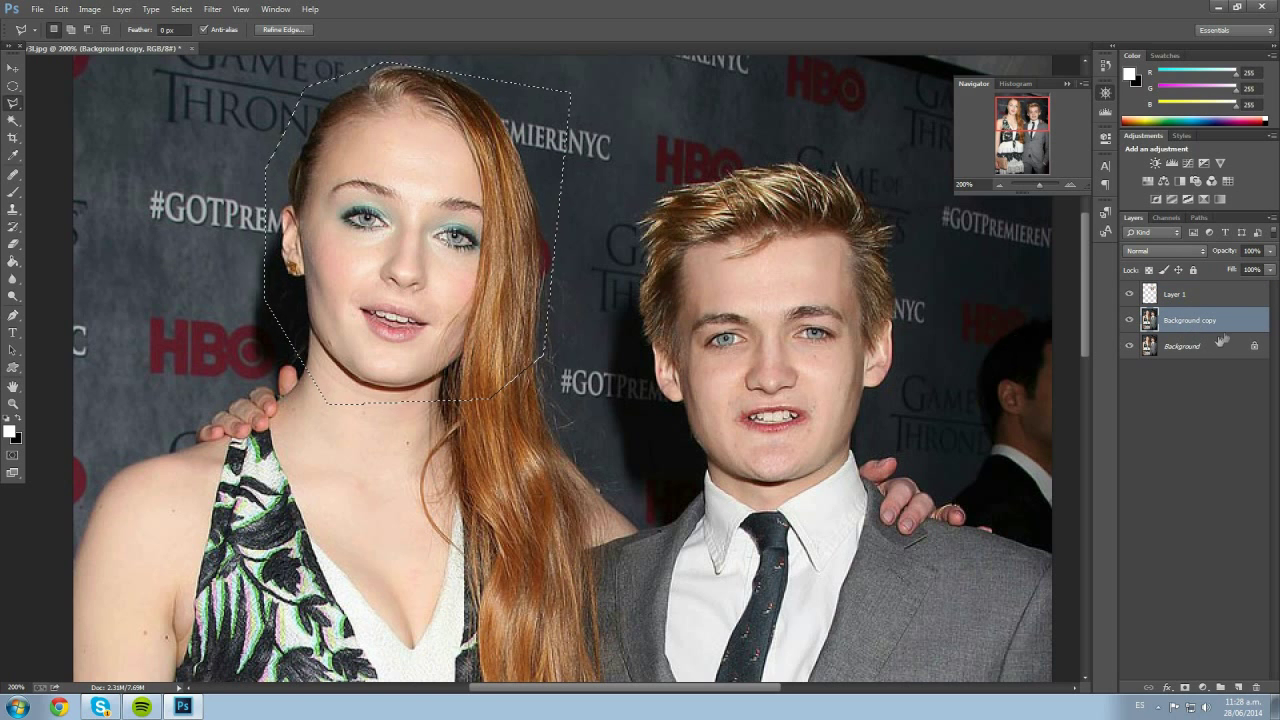
right_click(409, 189)
left_click(468, 291)
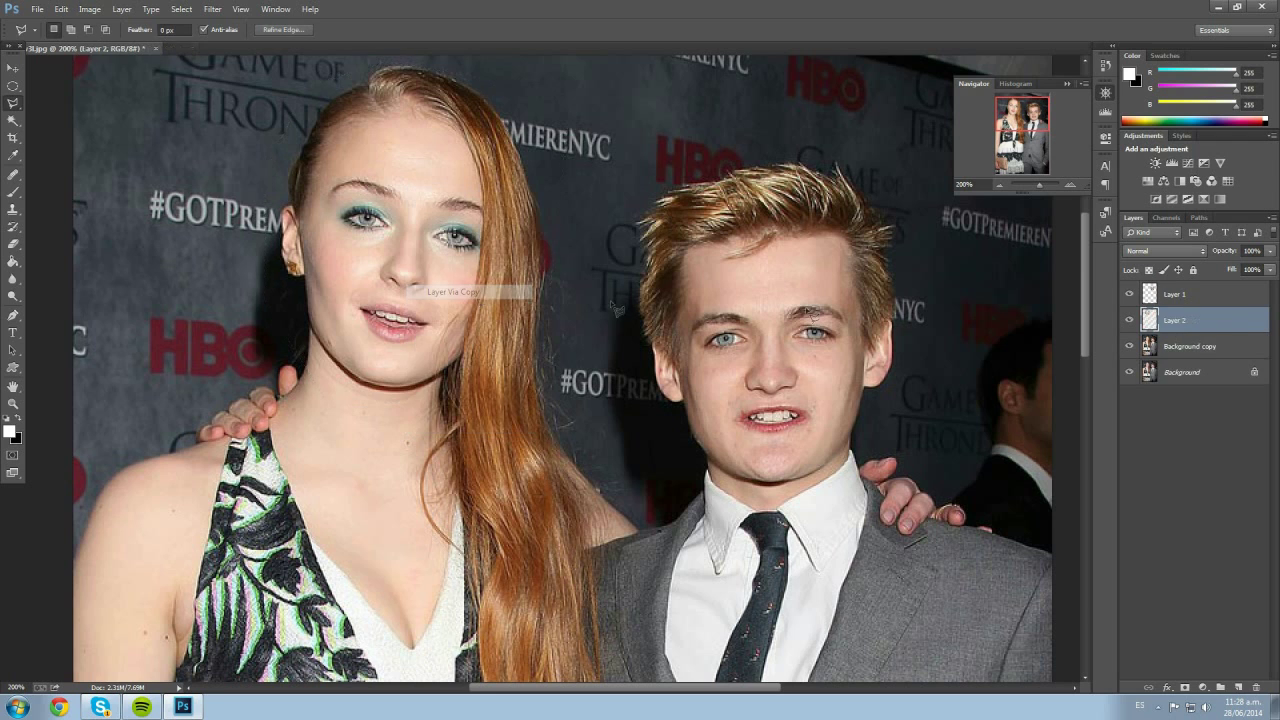
Hide both background layers to inspect the two head cut-outs, and show the background layers again
left_click(1129, 346)
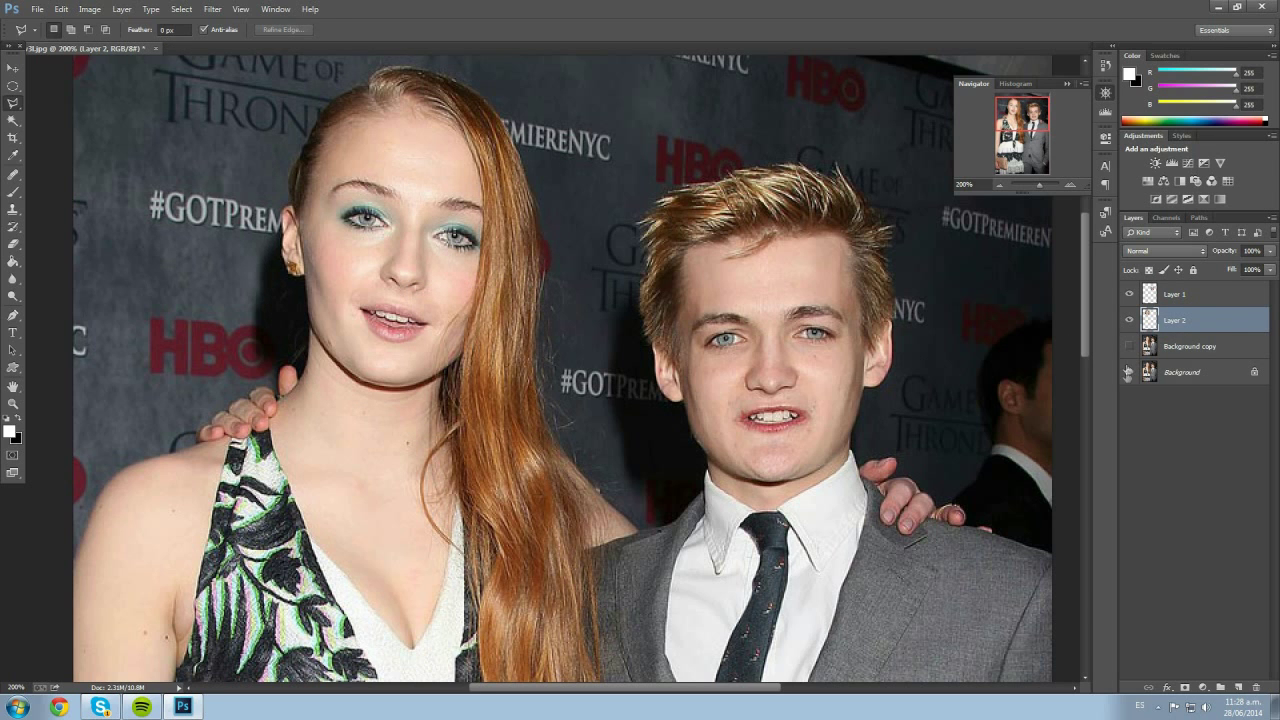
left_click(1129, 372)
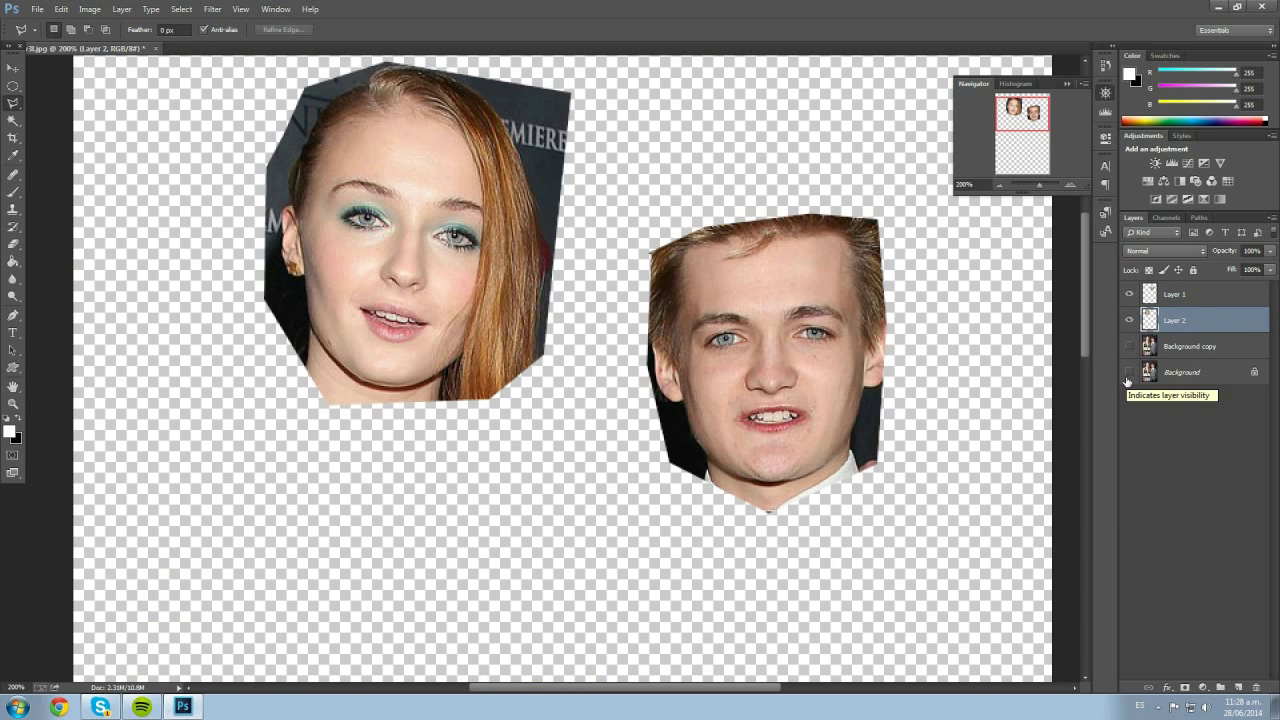
left_click(1129, 372)
left_click(1129, 346)
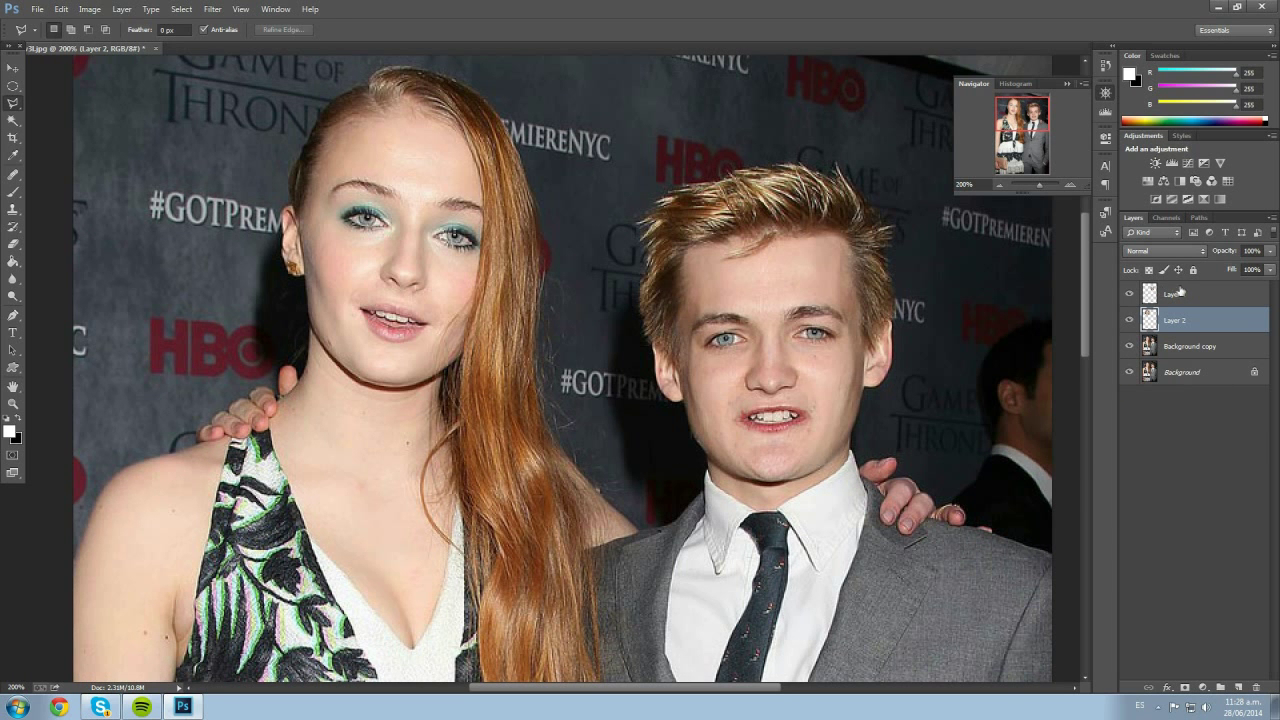
Hide Layer 2 and move the man's face on Layer 1 over the woman's face
left_click(1129, 322)
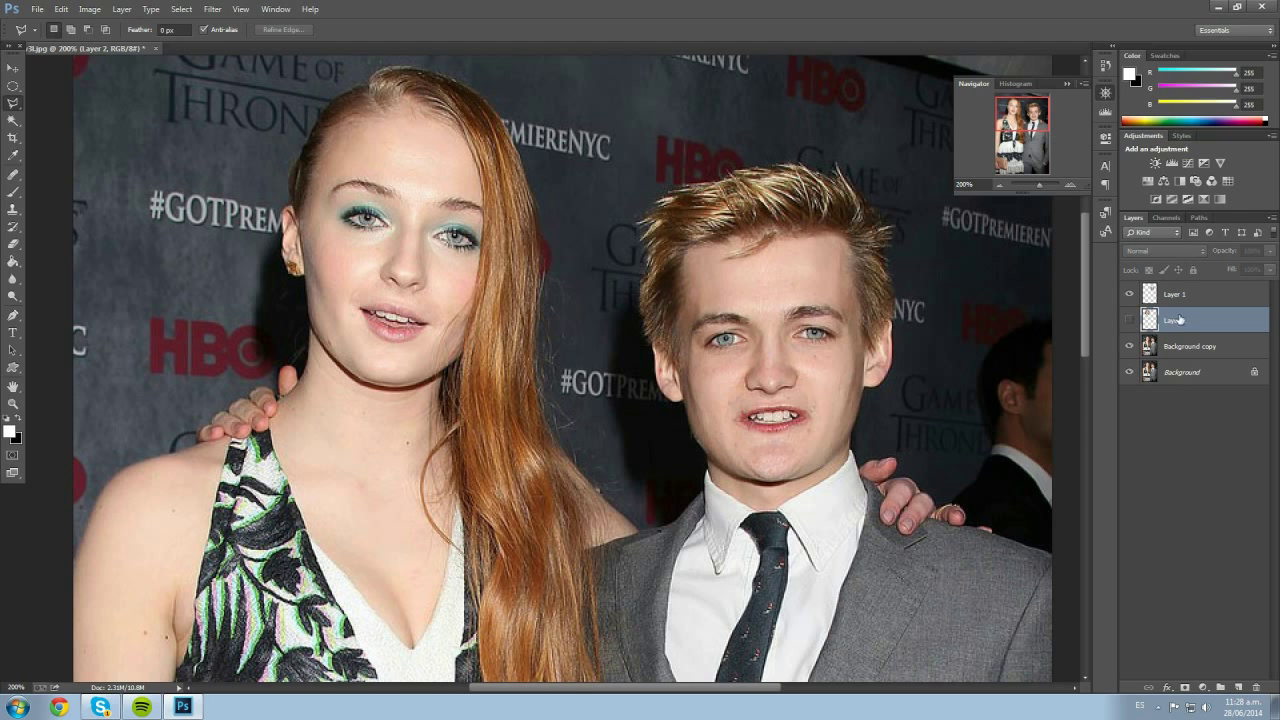
left_click(1177, 295, "ctrl")
left_click(1177, 295)
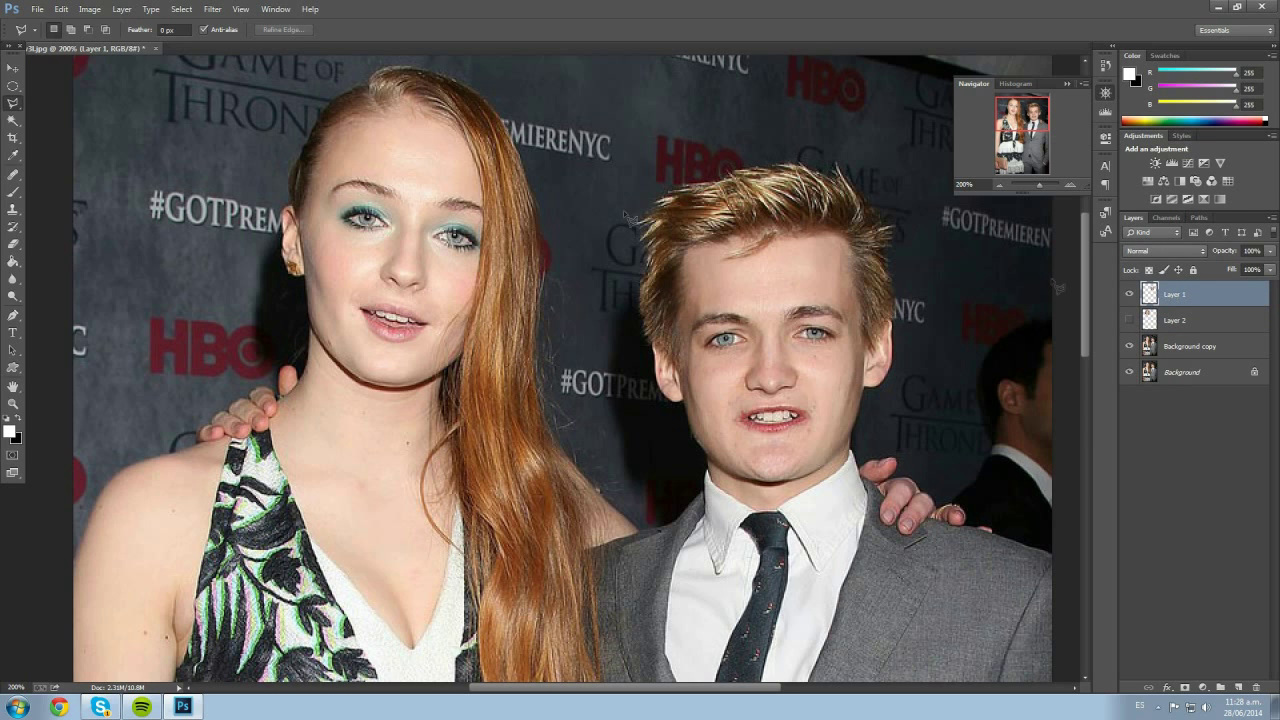
left_click(12, 68)
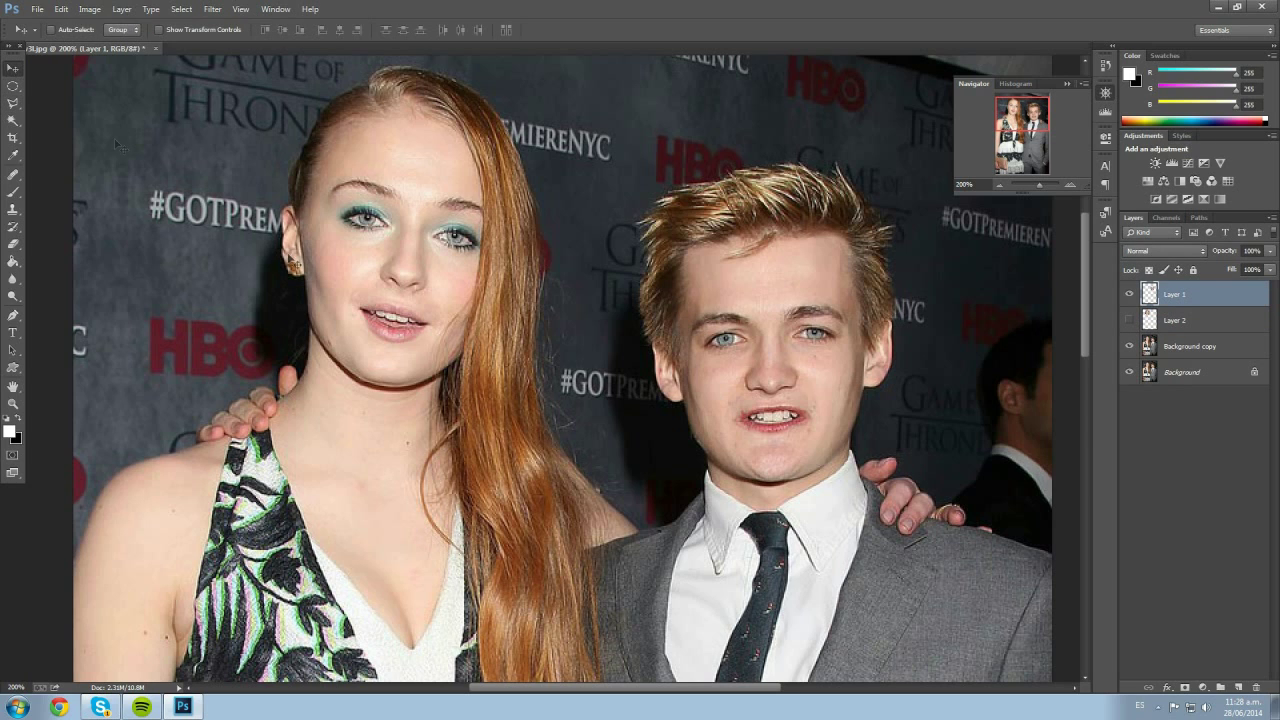
left_click_drag(790, 340, 423, 243)
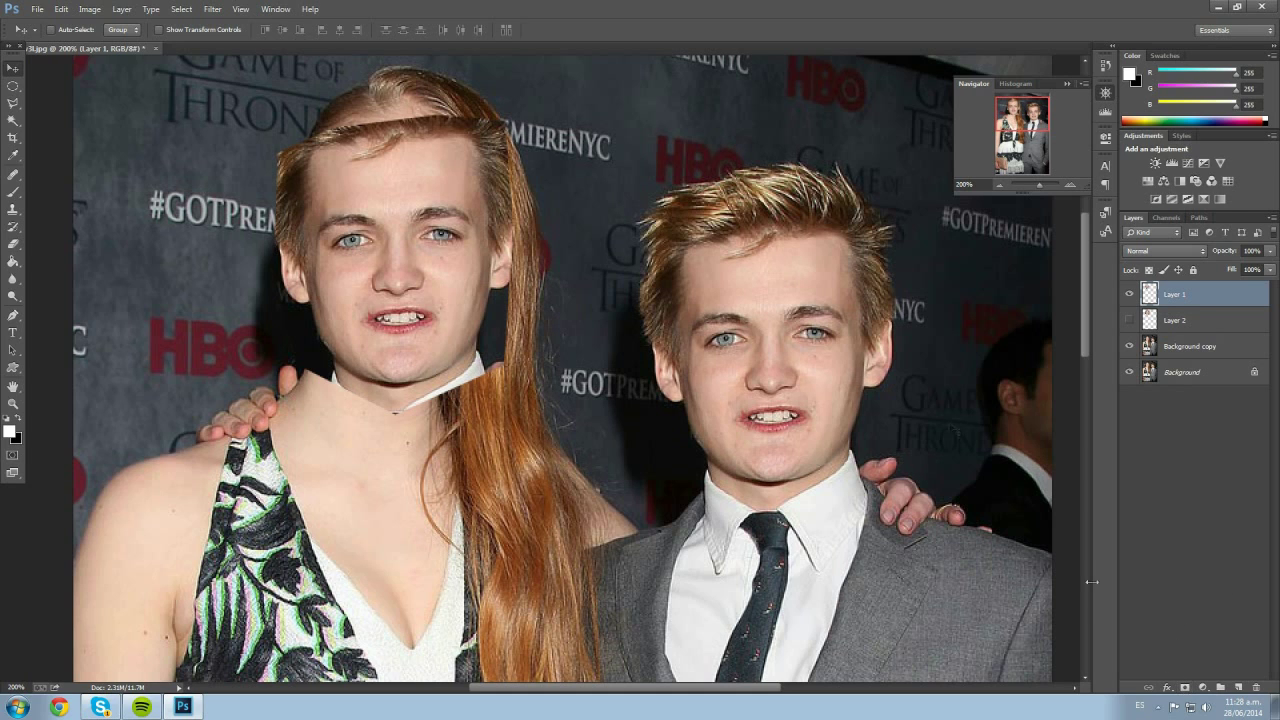
Lower the opacity of Layer 1 to 53% and shift the man's face up over the woman's features
left_click(1270, 269)
left_click_drag(1250, 270, 1236, 270)
left_click_drag(452, 265, 444, 237)
left_click_drag(444, 232, 444, 228)
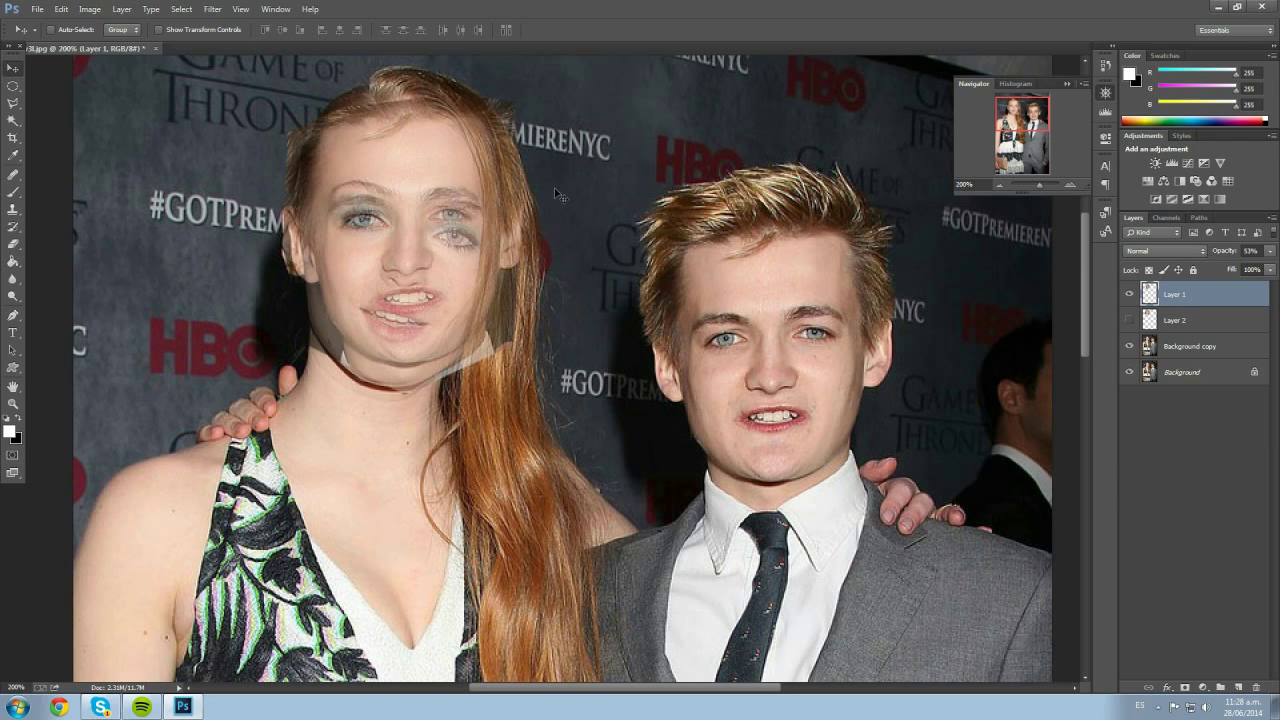
Rotate the man's face about 10° clockwise with Free Transform and align its eyes with the woman's
key("ctrl+t")
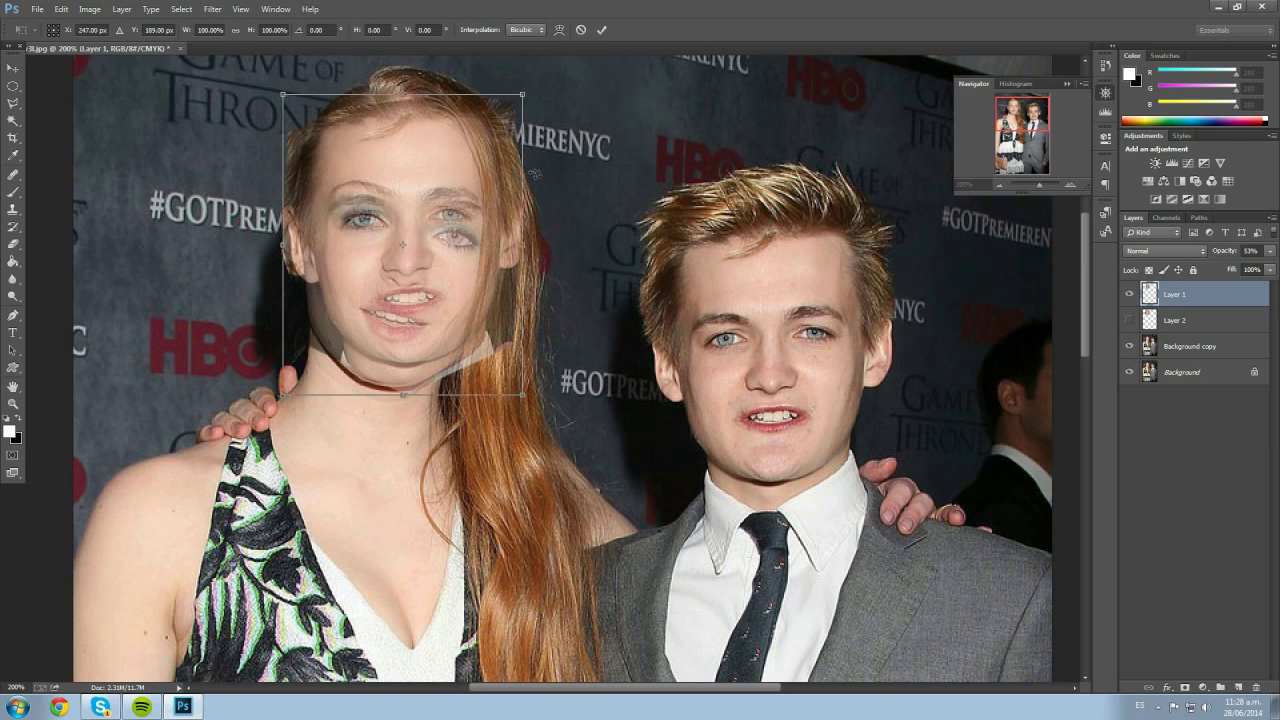
left_click(580, 29)
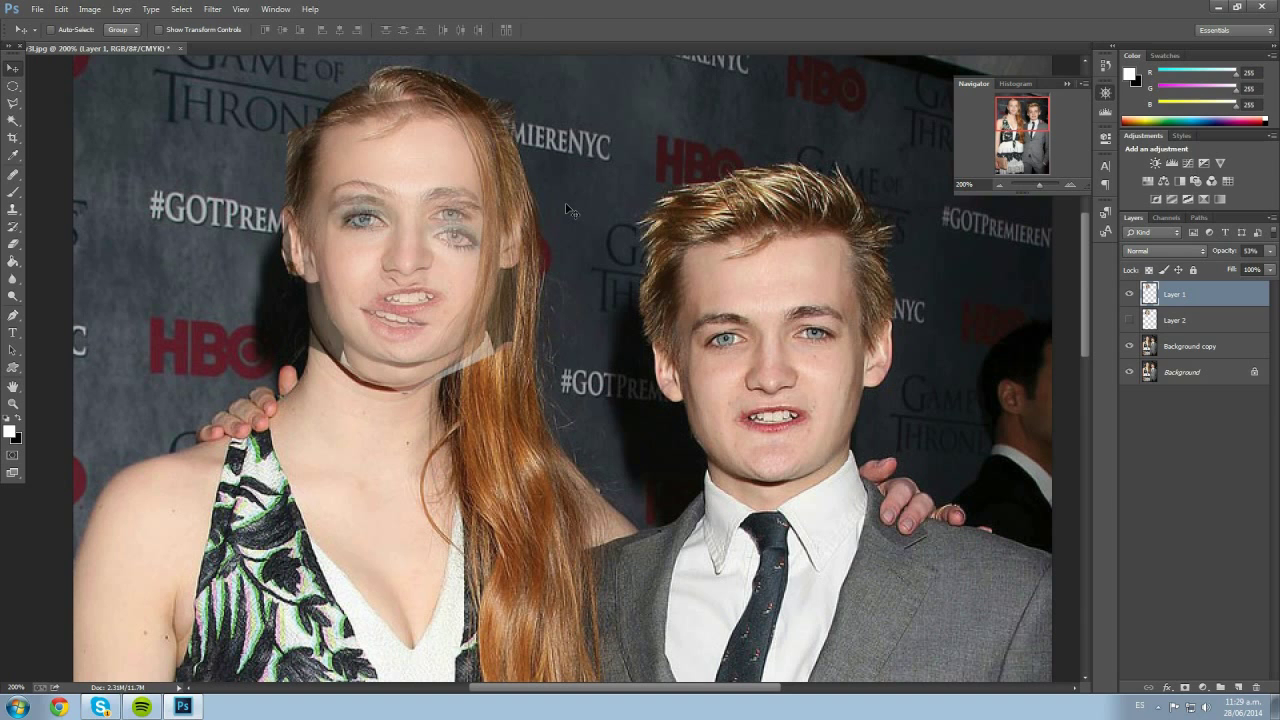
key("ctrl+t")
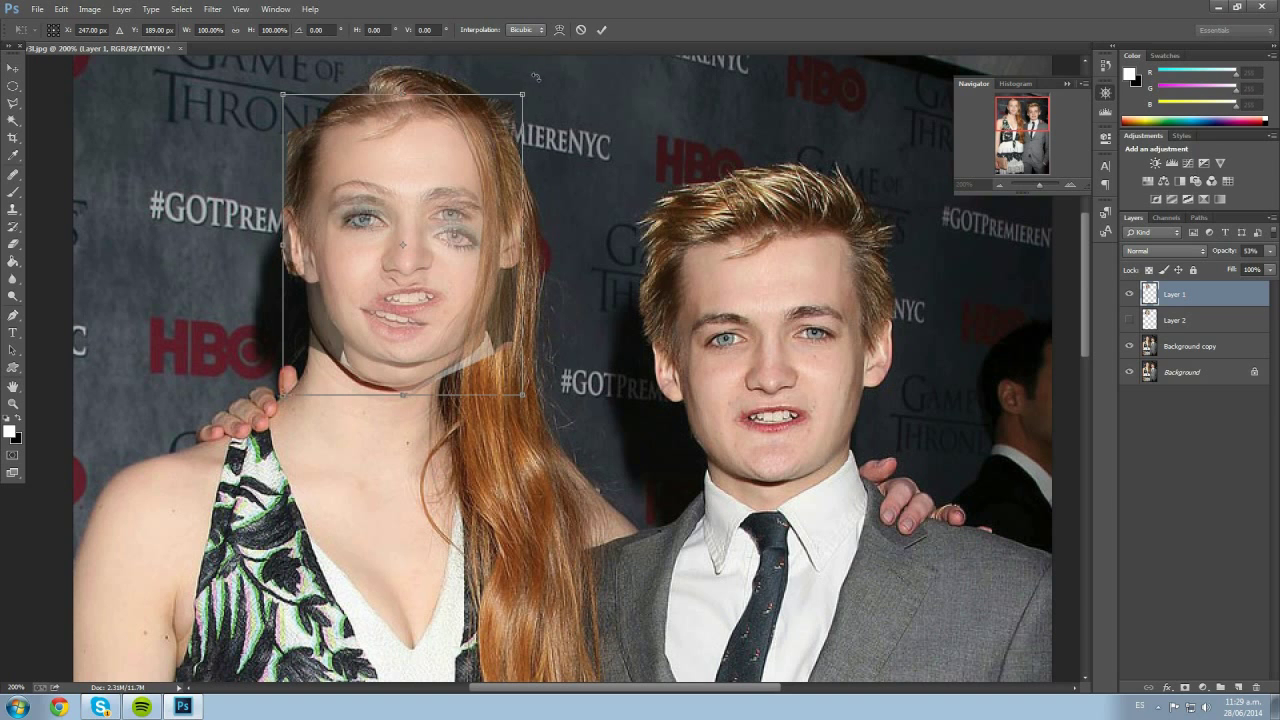
left_click_drag(537, 80, 521, 159)
left_click_drag(455, 197, 452, 201)
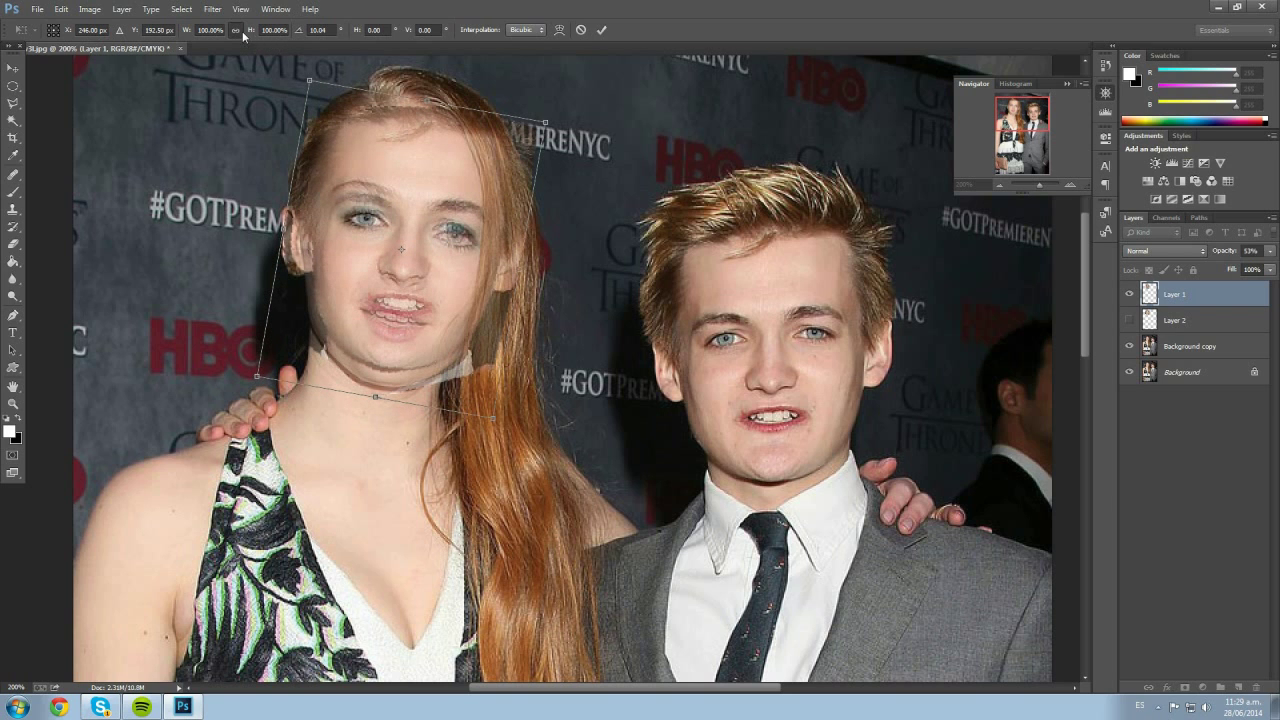
Scale the man's face to about 102.77%, nudge it into alignment, and restore the opacity of Layer 1 to 100%
left_click_drag(310, 80, 304, 72)
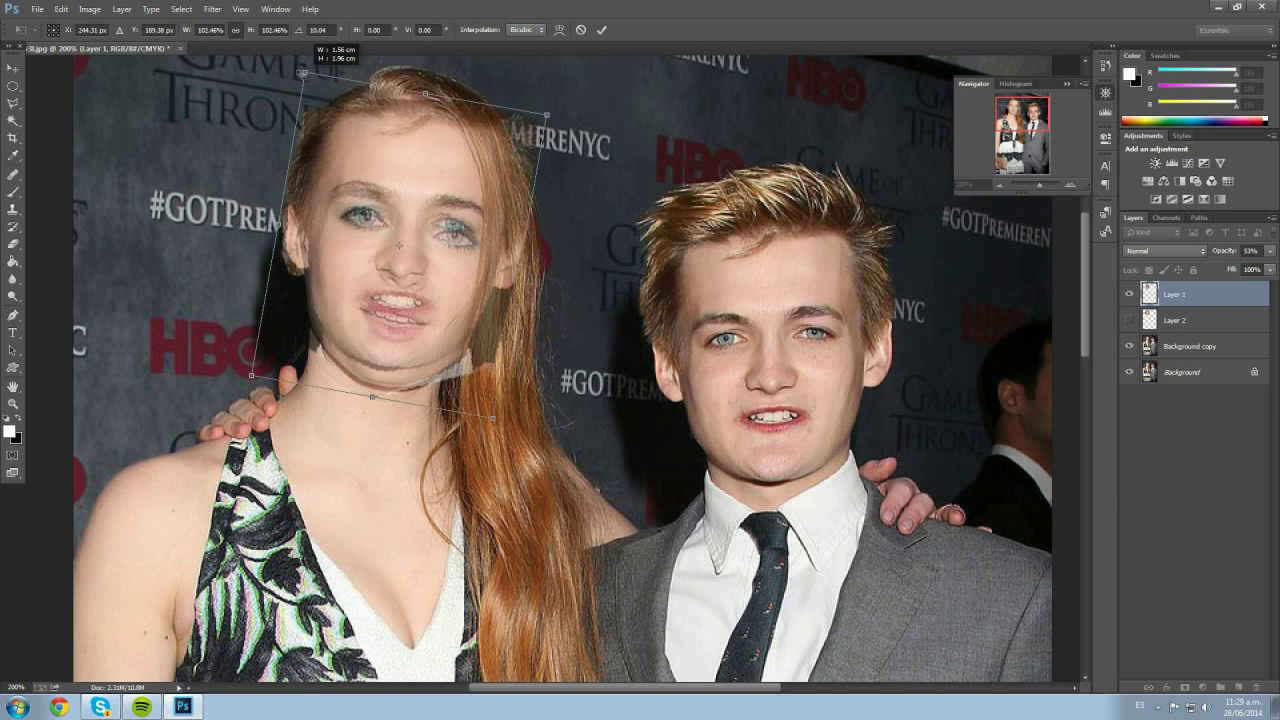
left_click_drag(388, 178, 389, 181)
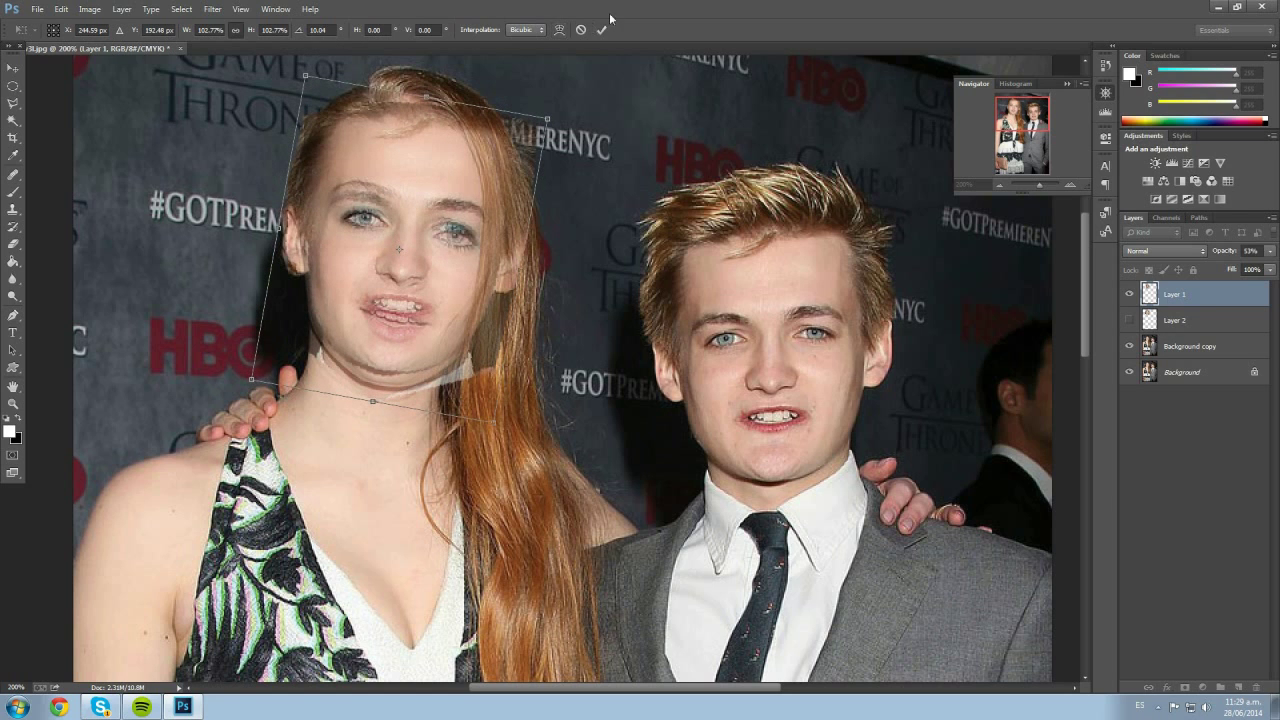
left_click(601, 29)
left_click(1270, 251)
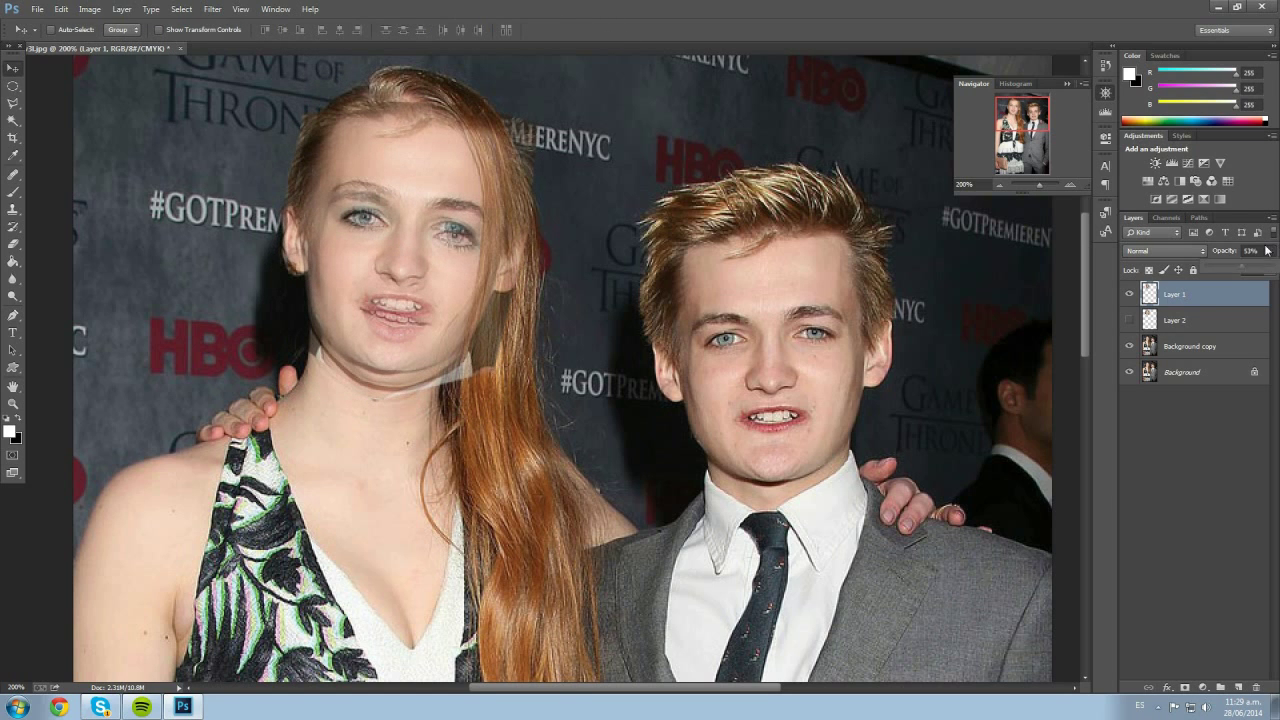
left_click_drag(1242, 268, 1276, 268)
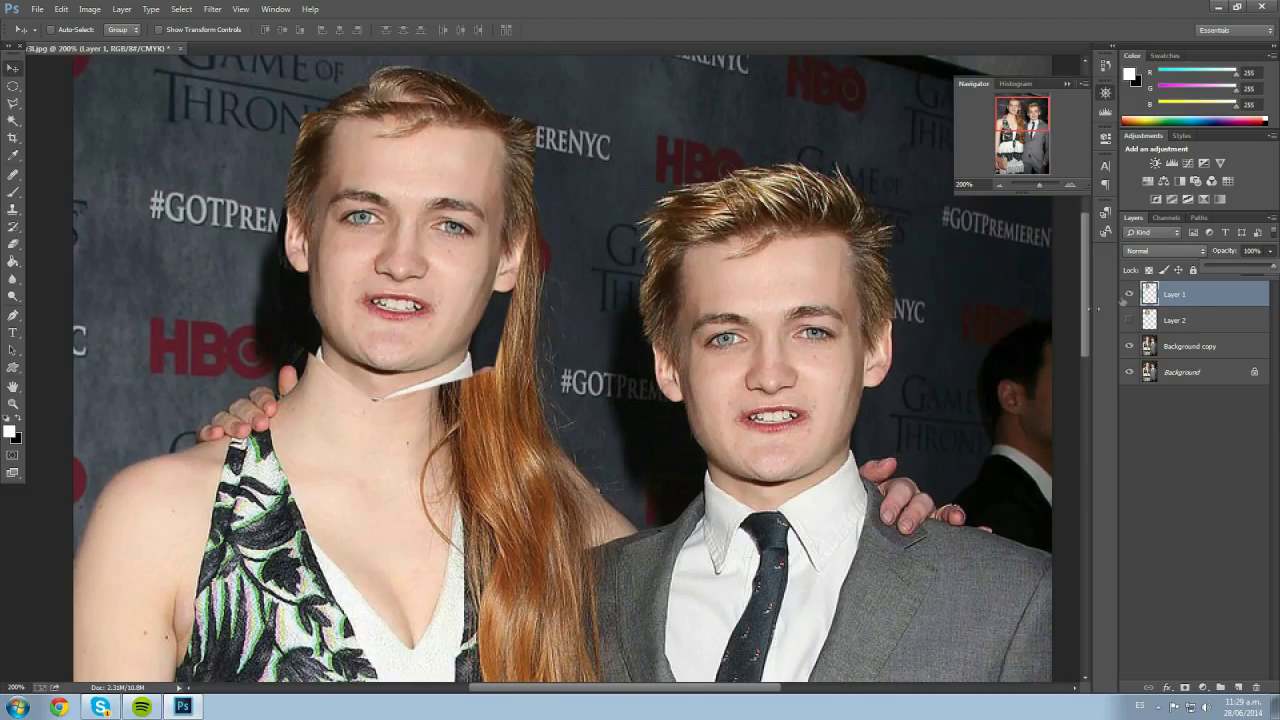
Add a layer mask to Layer 1 and set up a 36 px brush with black for painting on it
left_click(1185, 688)
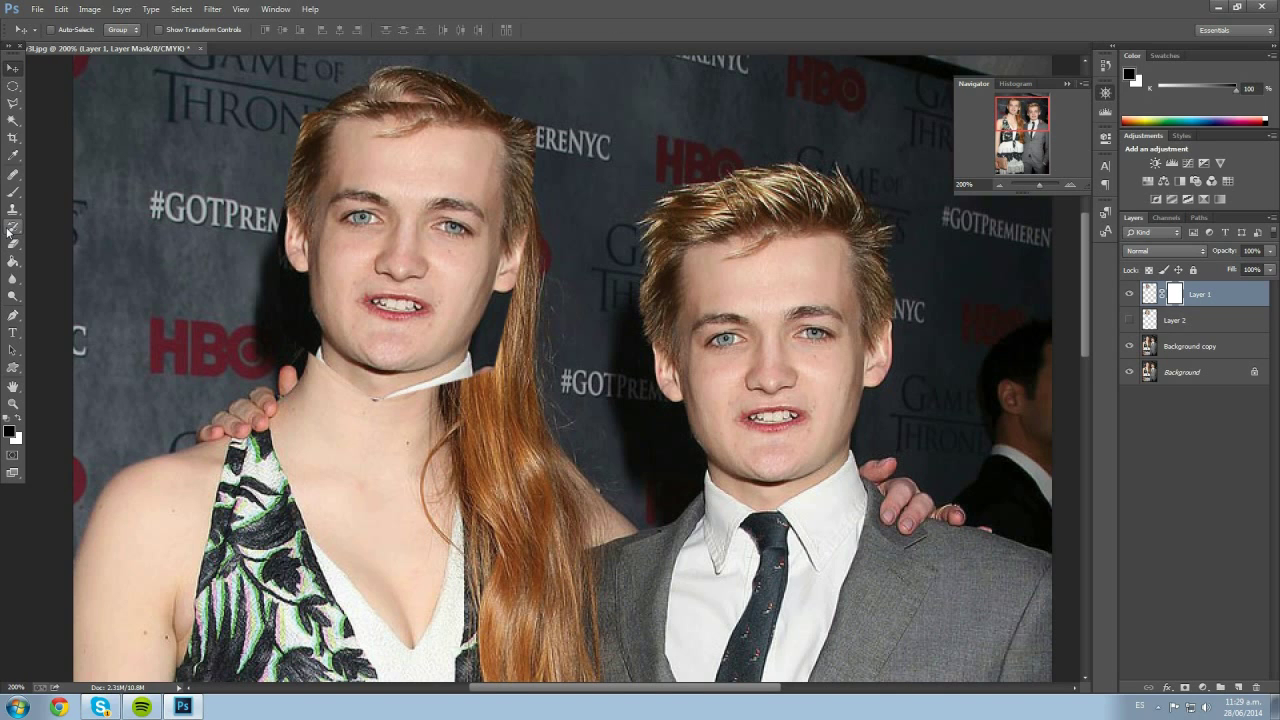
left_click(14, 190)
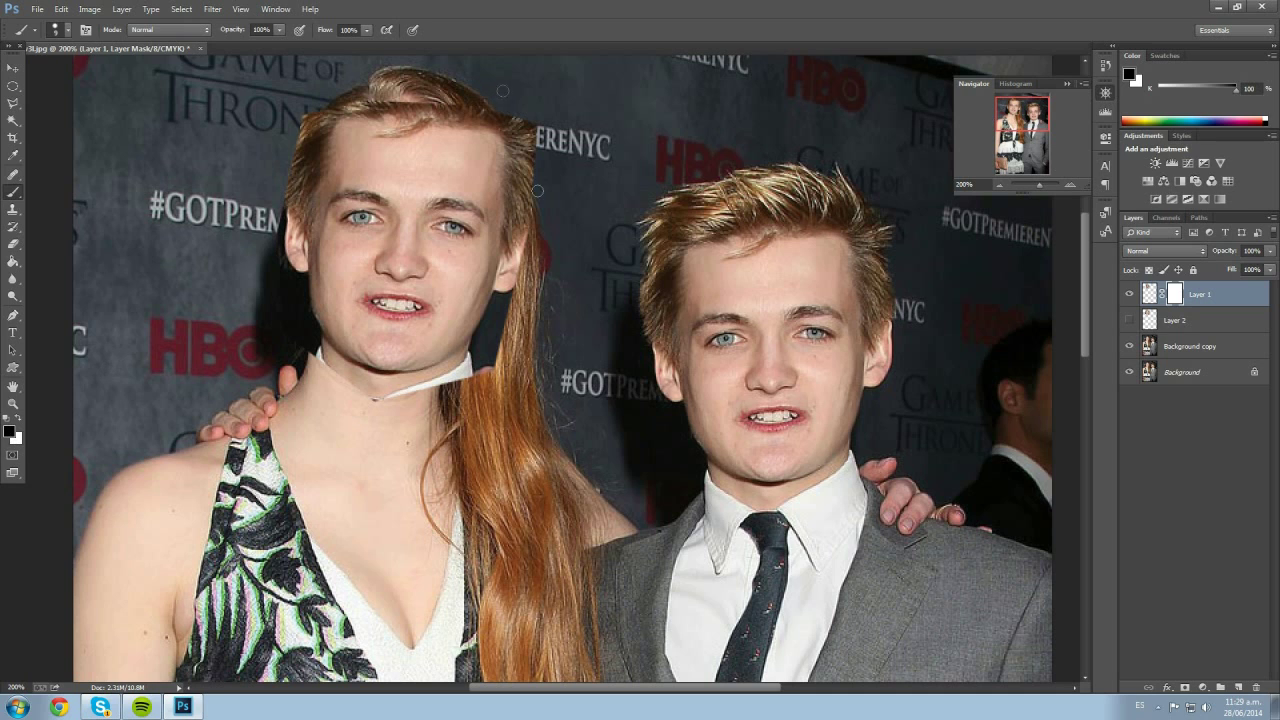
right_click(584, 228)
left_click(651, 318)
left_click(667, 258)
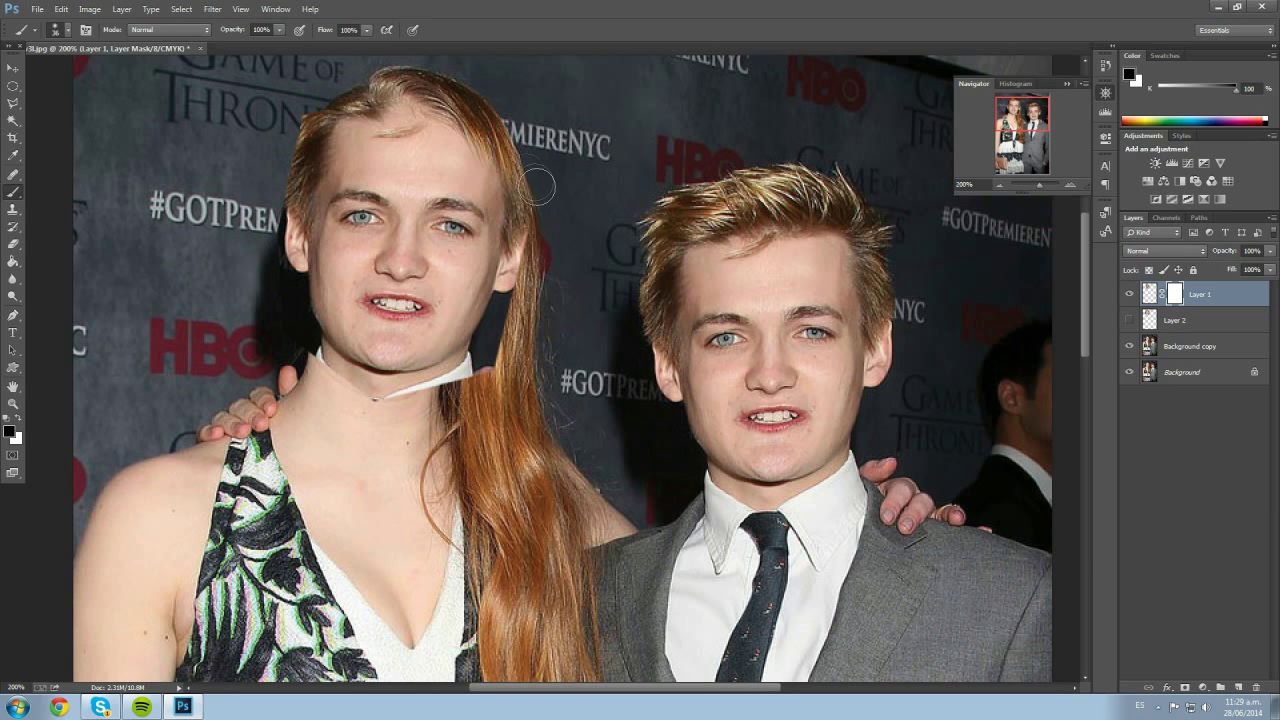
Paint black on the Layer 1 mask to hide the man's hair, ears, collar and background around the woman's head
mouse_move(515, 258)
left_mouse_down()
mouse_move(487, 388)
mouse_move(501, 360)
mouse_move(446, 388)
mouse_move(368, 395)
mouse_move(452, 391)
mouse_move(436, 397)
mouse_move(484, 383)
mouse_move(337, 377)
mouse_move(300, 349)
mouse_move(267, 276)
mouse_move(266, 256)
mouse_move(278, 290)
mouse_move(340, 80)
mouse_move(445, 126)
mouse_move(375, 122)
mouse_move(427, 120)
mouse_move(512, 232)
left_mouse_up()
mouse_move(517, 302)
left_mouse_down()
mouse_move(518, 268)
mouse_move(500, 375)
mouse_move(455, 412)
mouse_move(516, 343)
left_mouse_up()
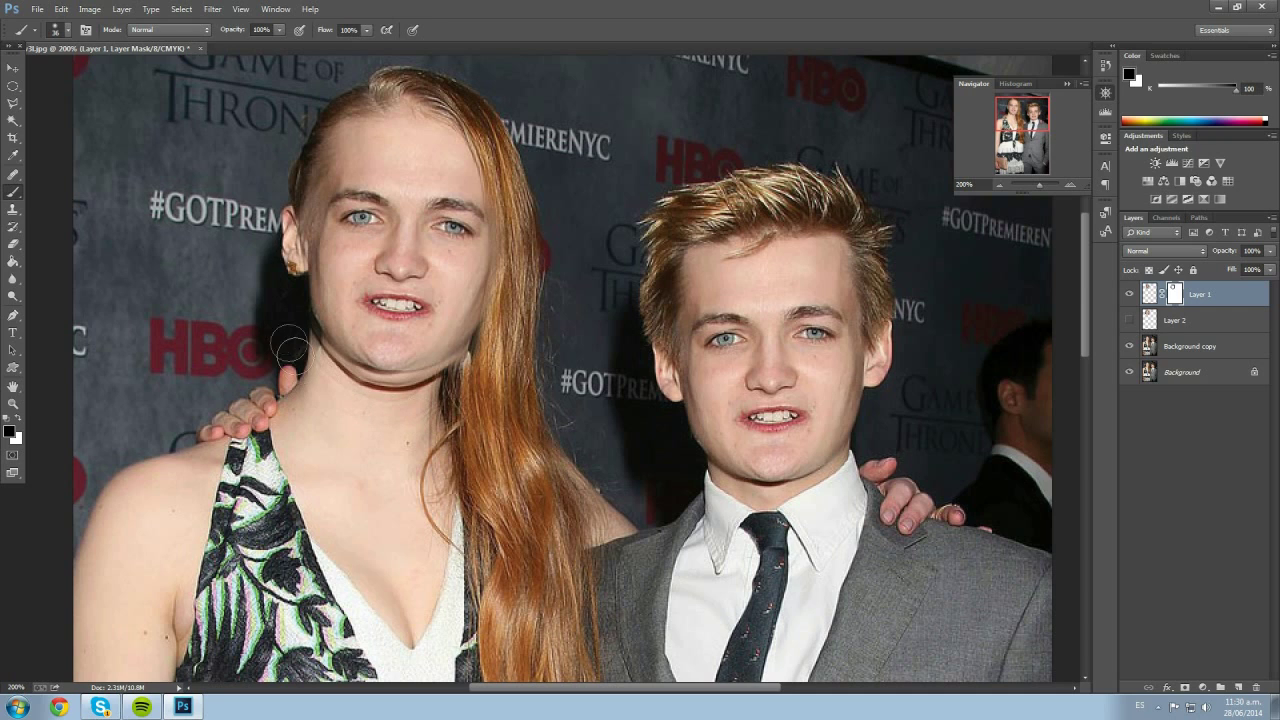
mouse_move(302, 143)
left_mouse_down()
mouse_move(376, 95)
mouse_move(501, 226)
mouse_move(527, 221)
mouse_move(523, 267)
left_mouse_up()
mouse_move(488, 356)
left_mouse_down()
mouse_move(462, 358)
mouse_move(455, 374)
left_mouse_up()
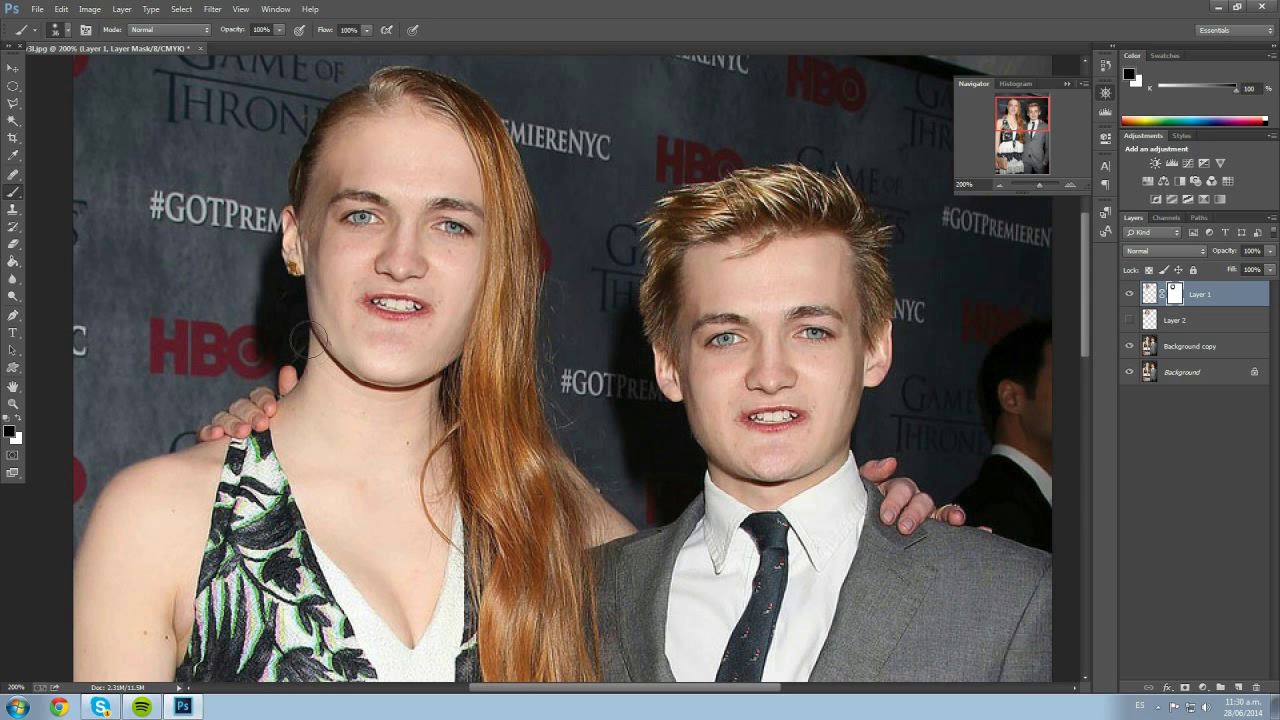
Show Layer 2 and move the woman's face over the man's face
left_click(1001, 185)
left_click(1001, 185)
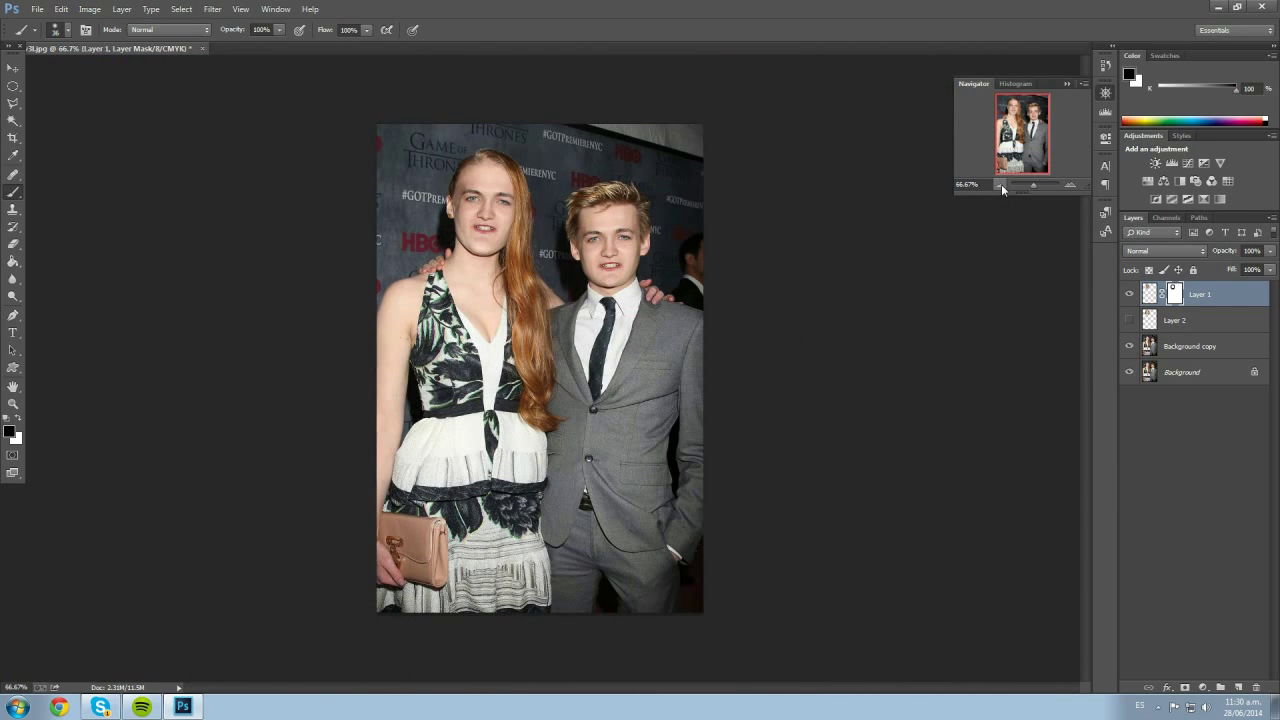
left_click(1071, 185)
left_click(1071, 185)
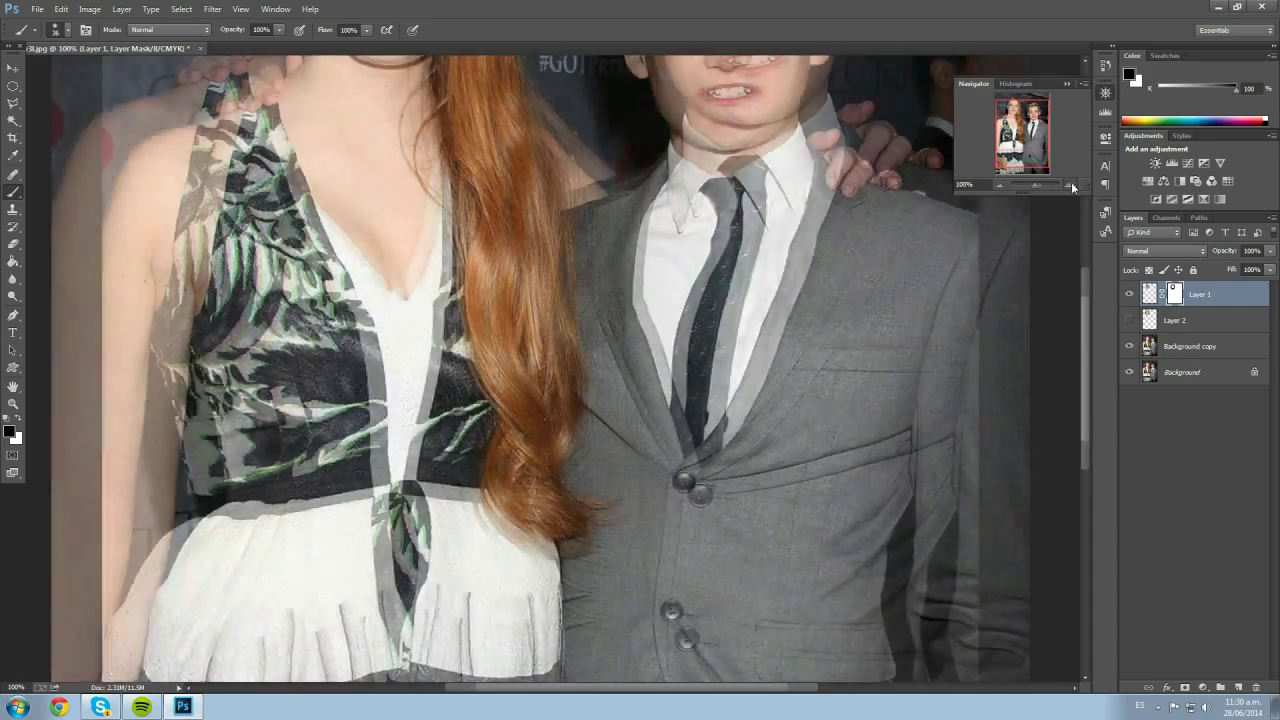
left_click_drag(1008, 163, 1029, 118)
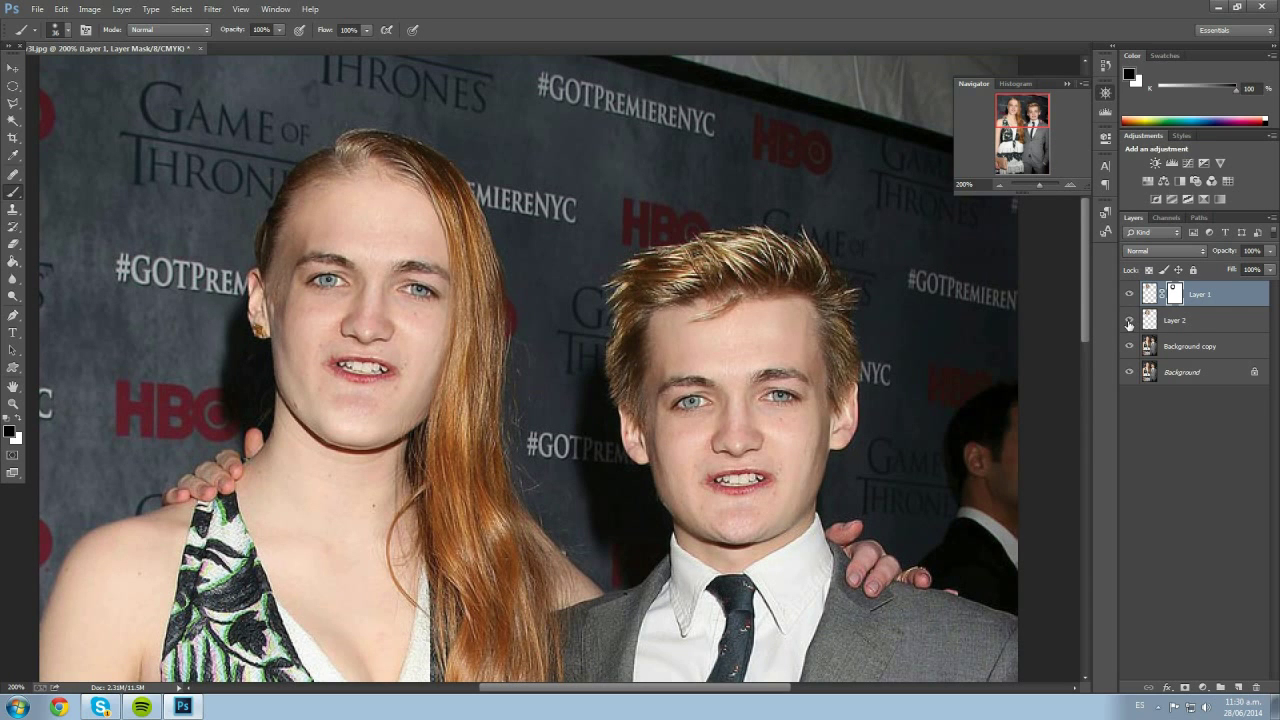
left_click(1162, 321)
left_click(12, 67)
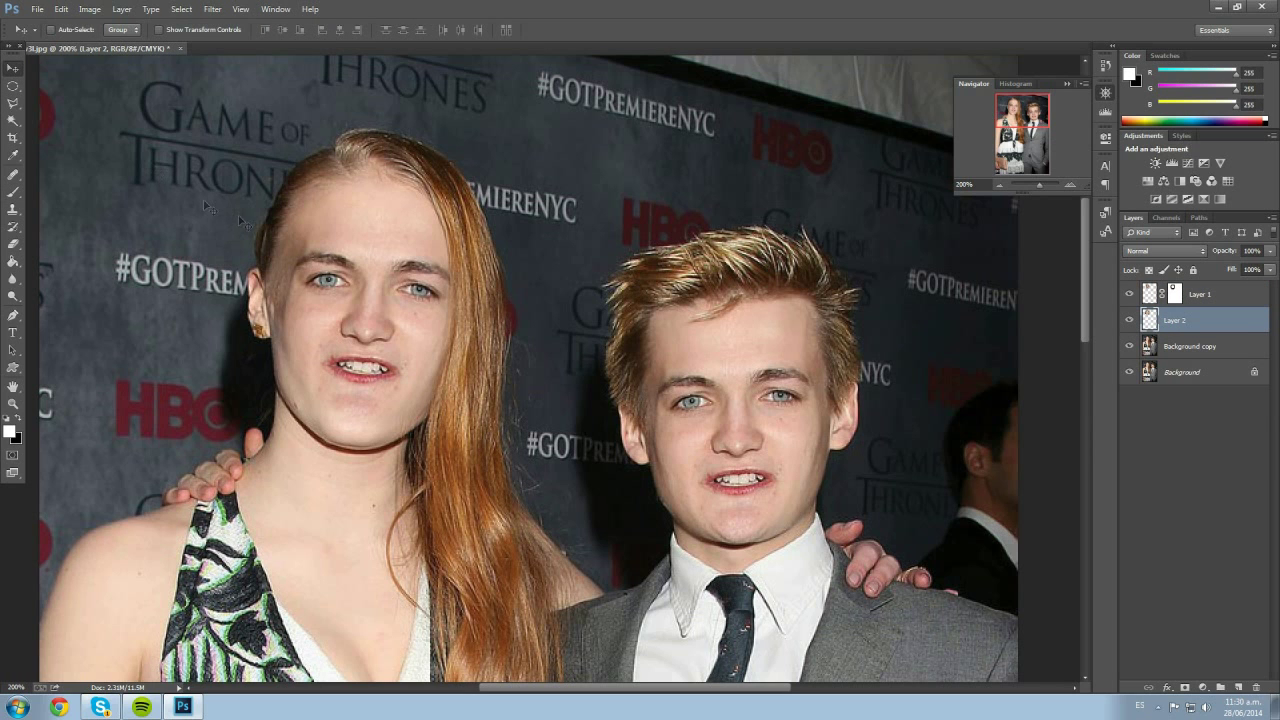
left_click_drag(268, 226, 660, 342)
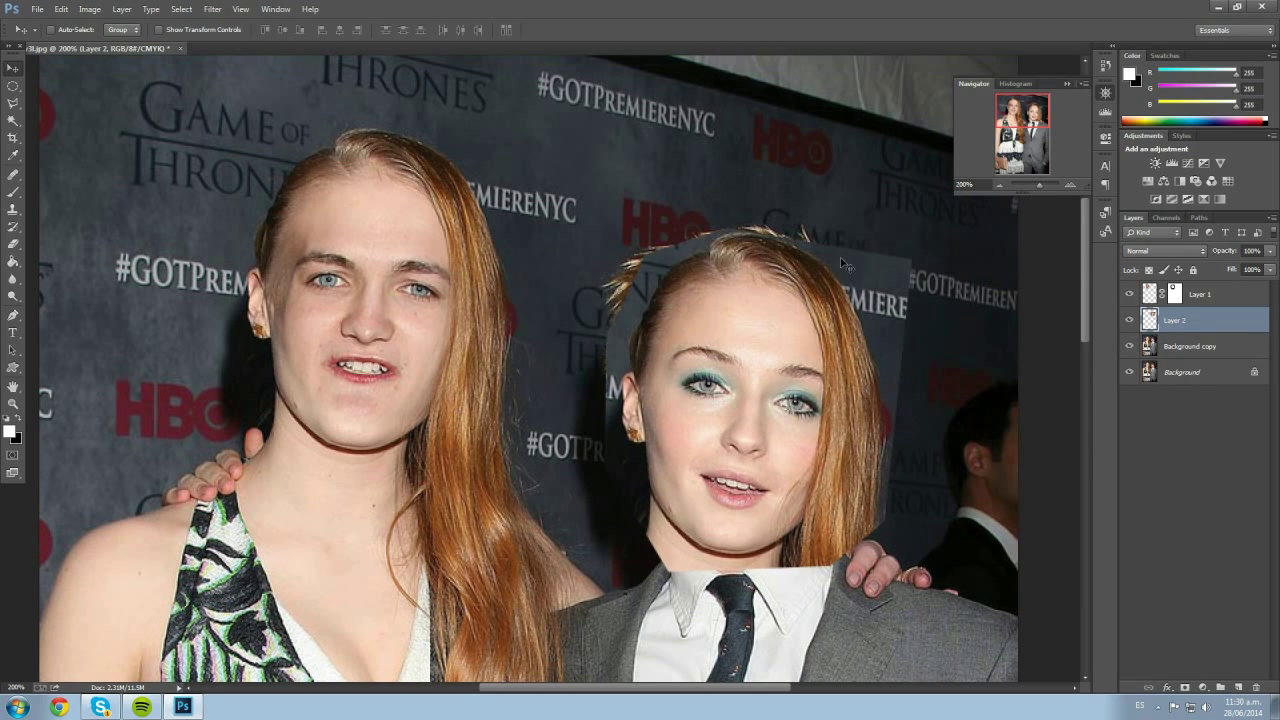
Lower the opacity of Layer 2 to 53% and rotate the woman's face about 7.5° counterclockwise over the man's features with Free Transform
left_click(1270, 251)
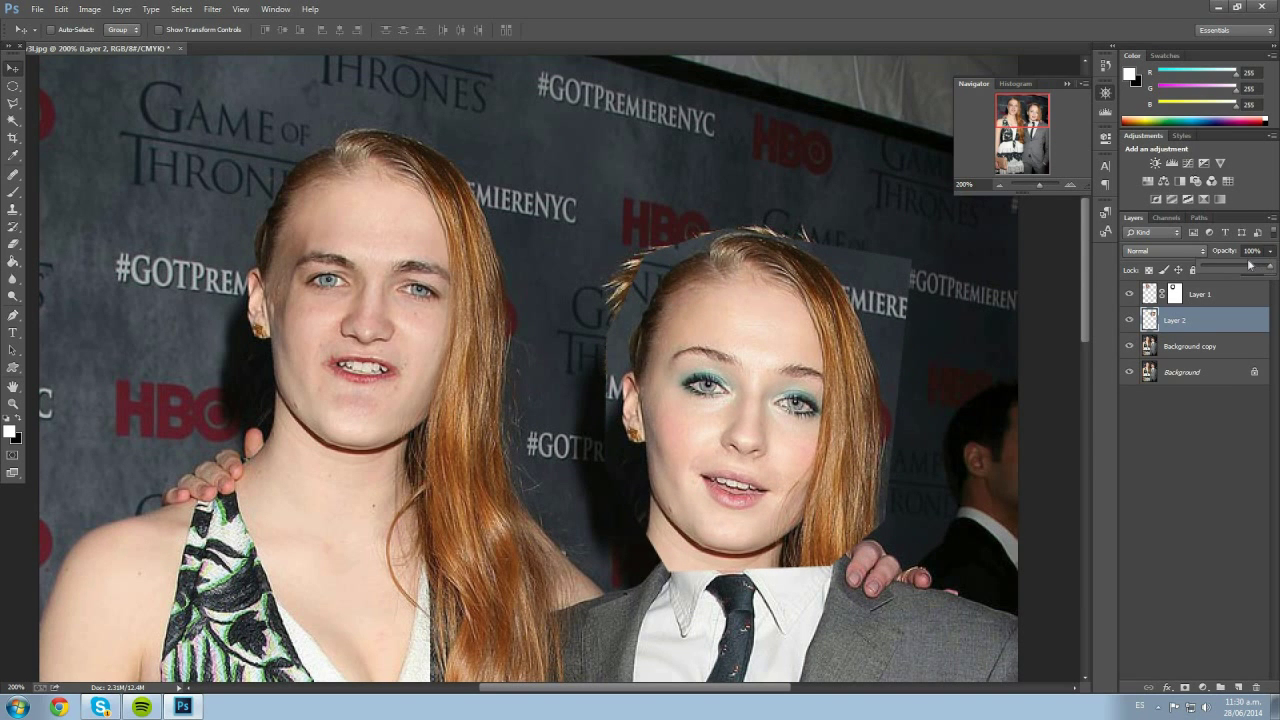
left_click_drag(1245, 269, 1238, 269)
key("ctrl+t")
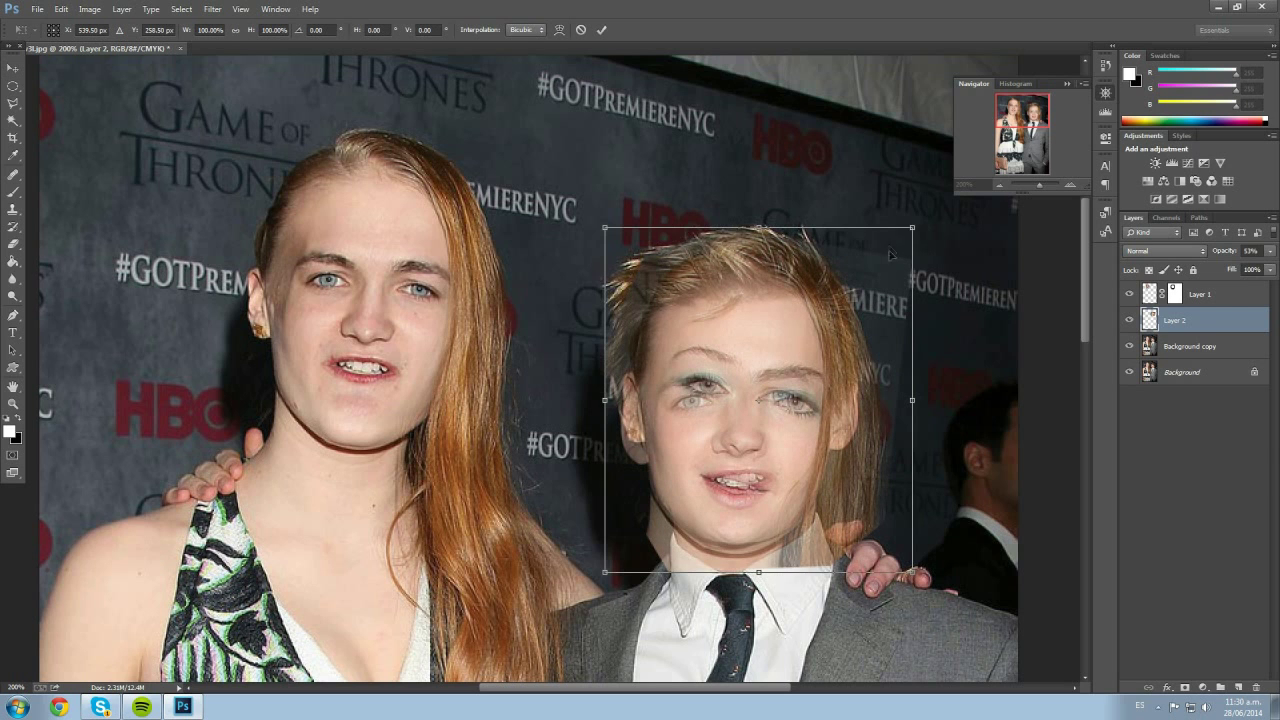
left_click_drag(935, 240, 912, 218)
left_click_drag(748, 478, 750, 496)
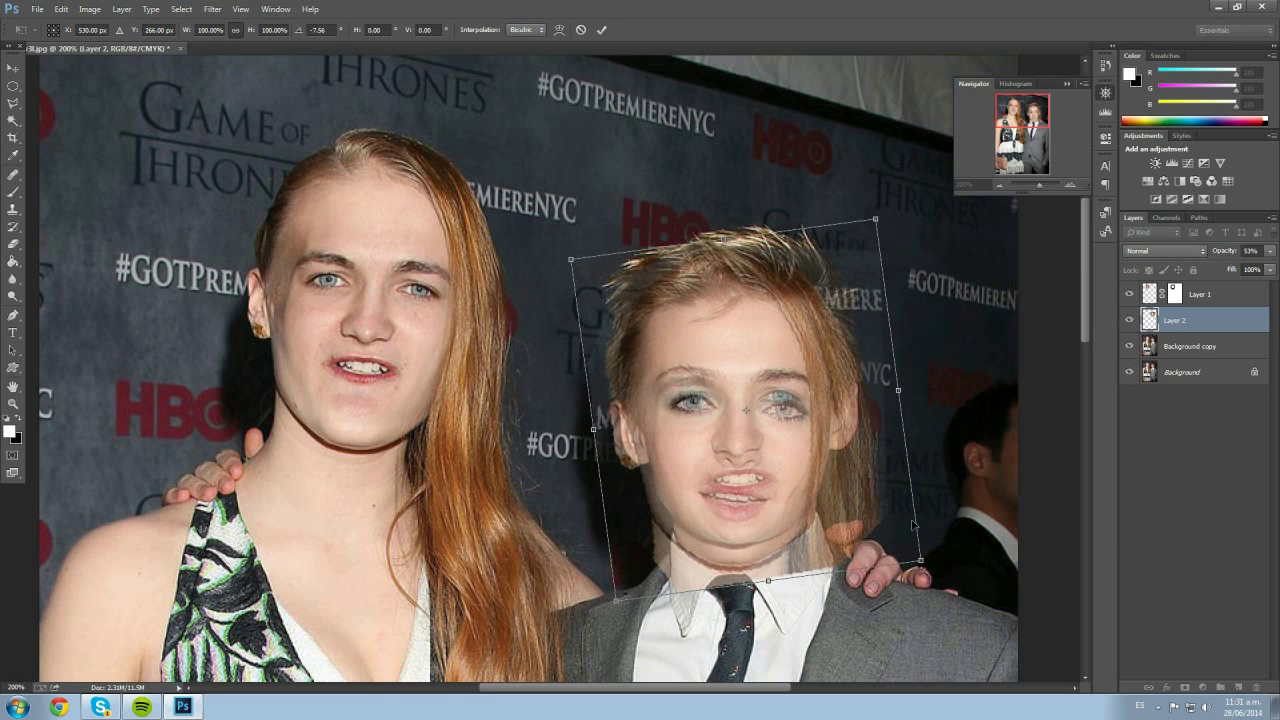
Scale the woman's face to about 91.97% at a rotation of about -8.97°, and restore the opacity of Layer 2 to 100%
left_click_drag(922, 563, 813, 492)
mouse_move(897, 198)
left_mouse_down()
mouse_move(883, 190)
mouse_move(884, 203)
left_mouse_up()
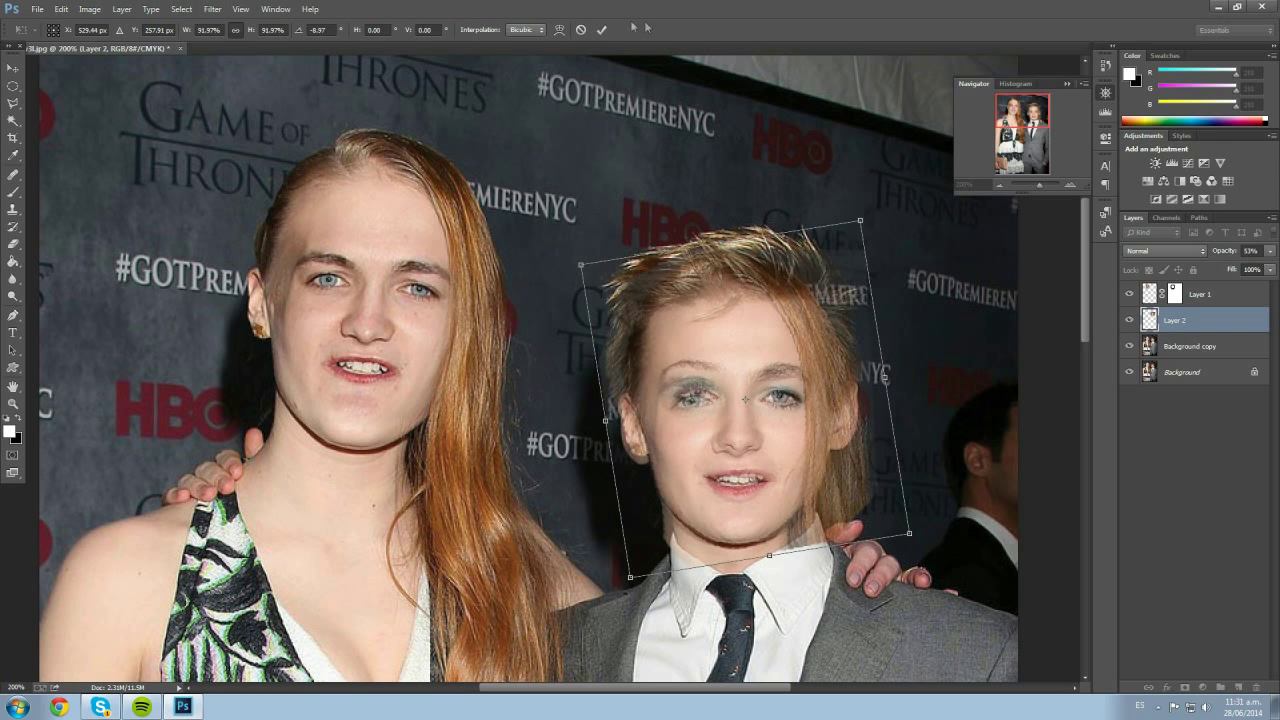
left_click(603, 29)
left_click(1269, 251)
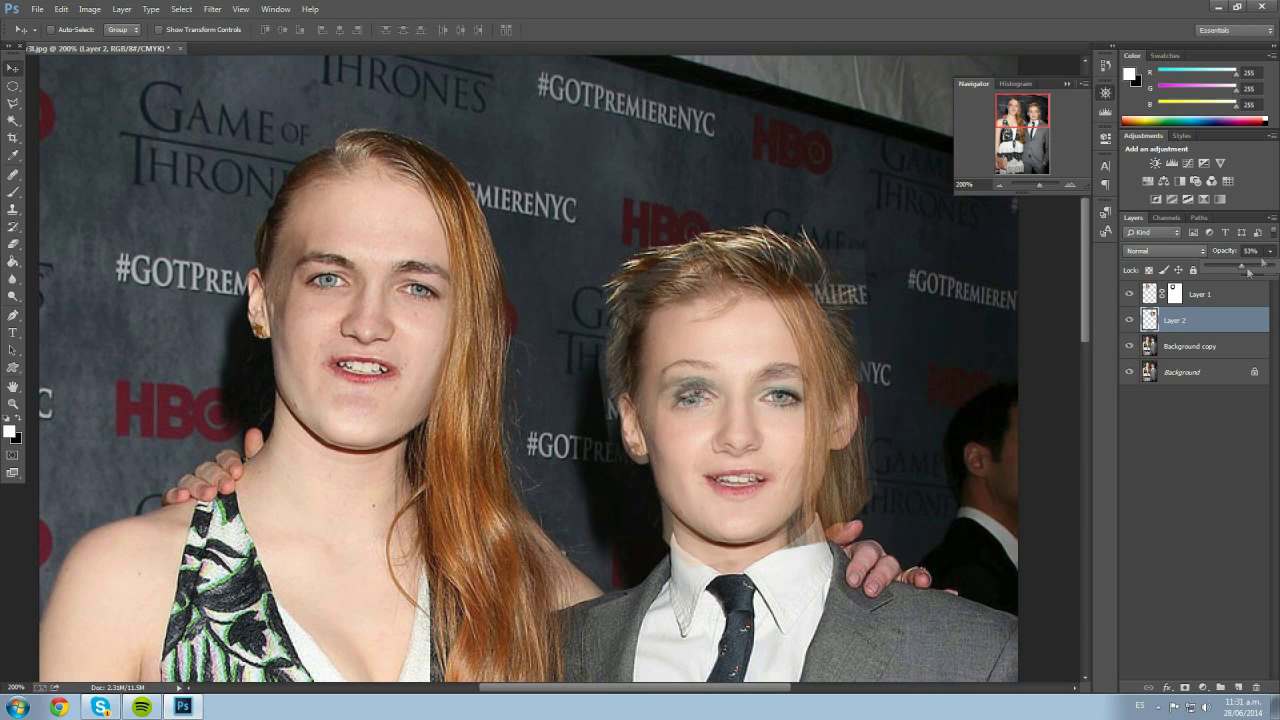
left_click_drag(1245, 270, 1273, 268)
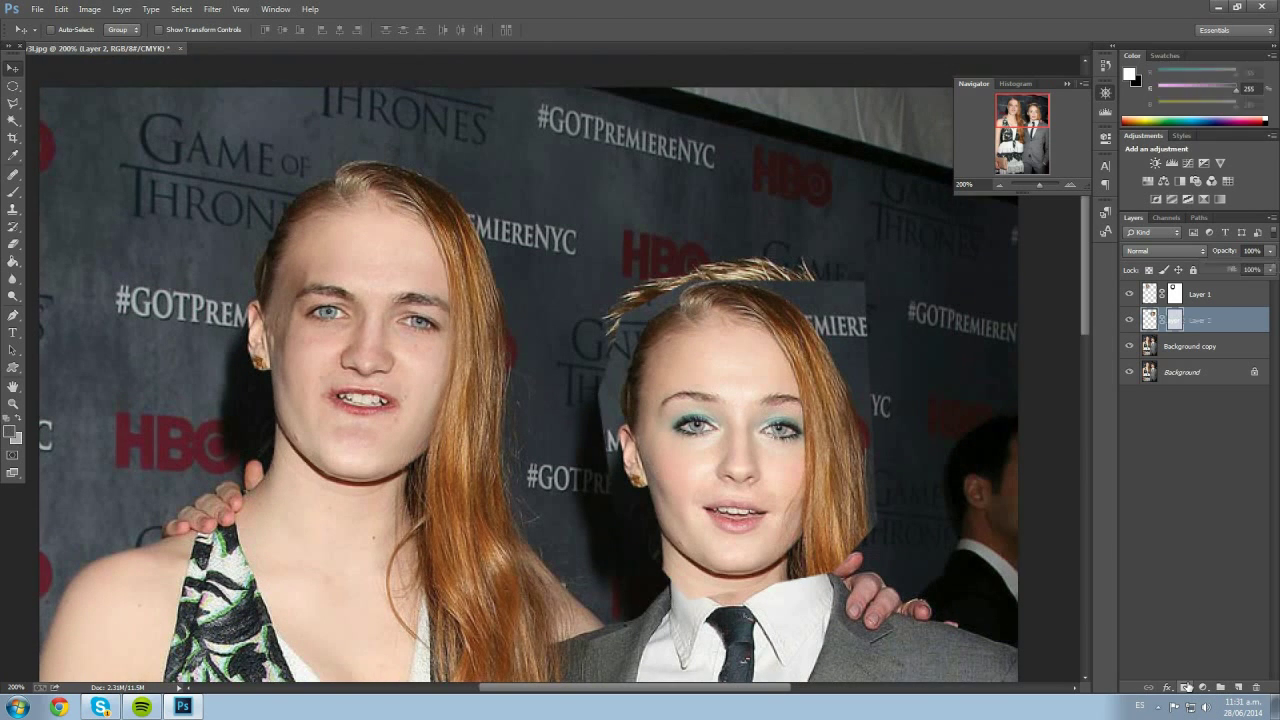
Add a layer mask to Layer 2 and paint out the woman's long hair beside the face with a black brush
left_click(1185, 688)
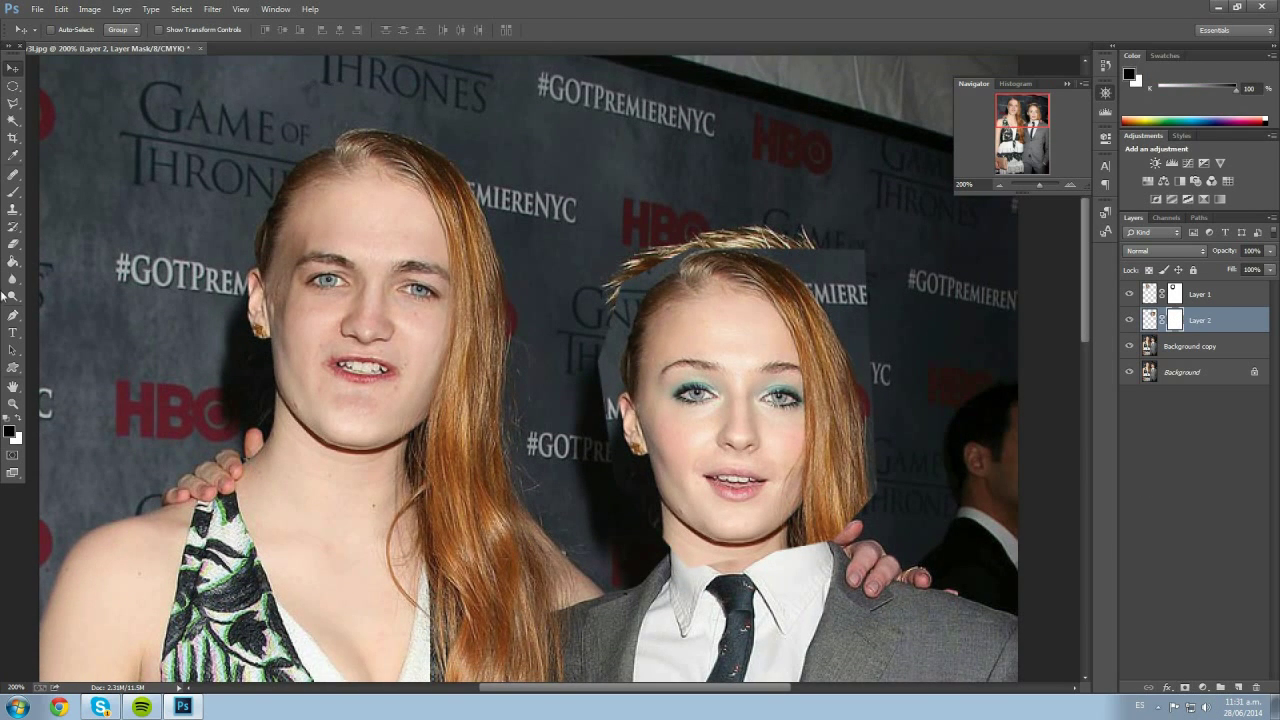
left_click(13, 191)
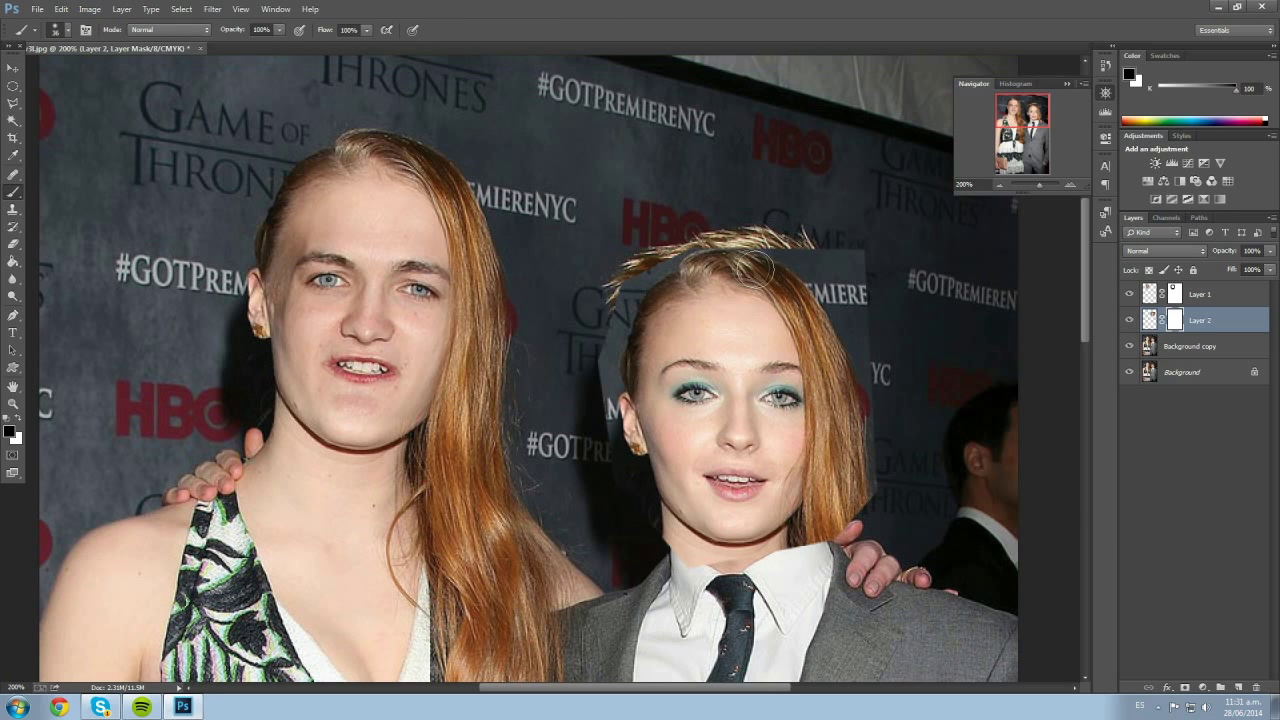
mouse_move(768, 272)
left_mouse_down()
mouse_move(820, 350)
mouse_move(774, 292)
mouse_move(807, 305)
mouse_move(845, 405)
mouse_move(844, 372)
mouse_move(847, 527)
mouse_move(854, 467)
mouse_move(839, 539)
mouse_move(819, 547)
mouse_move(830, 494)
left_mouse_up()
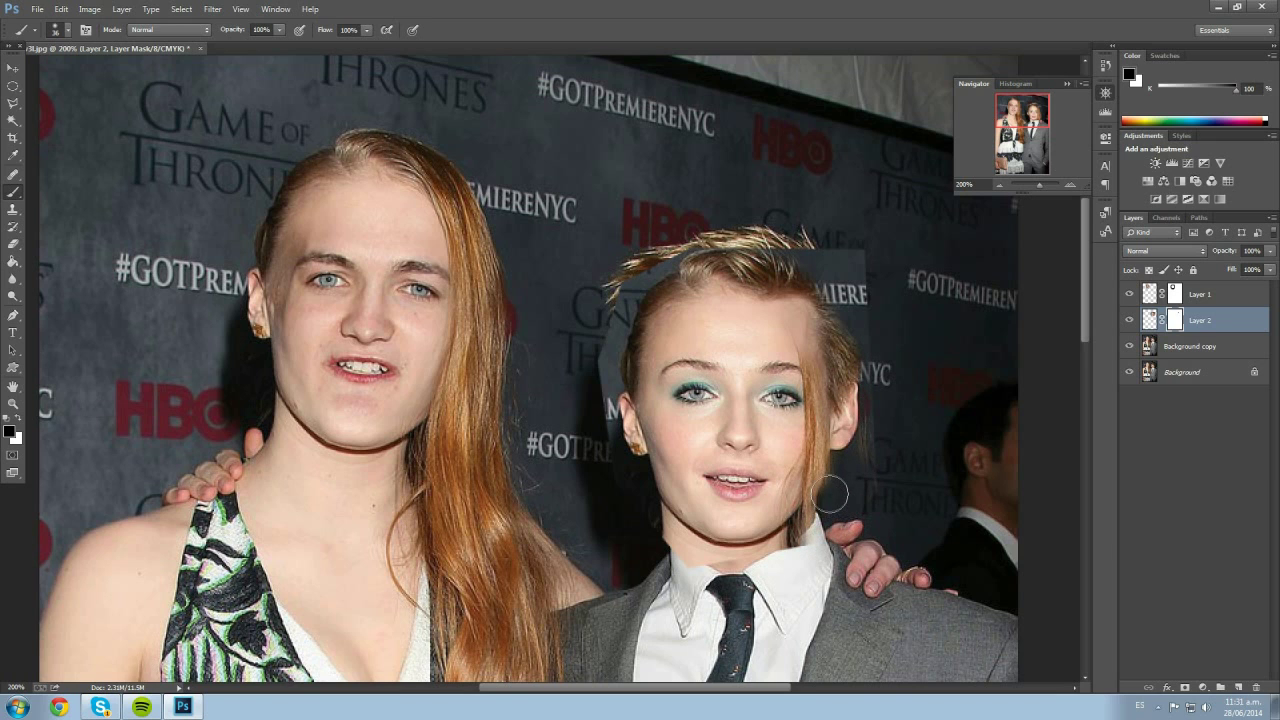
Reduce the brush to 12 px and mask out the remaining hair strand along the woman's cheek and jaw on Layer 2
left_click(1068, 186)
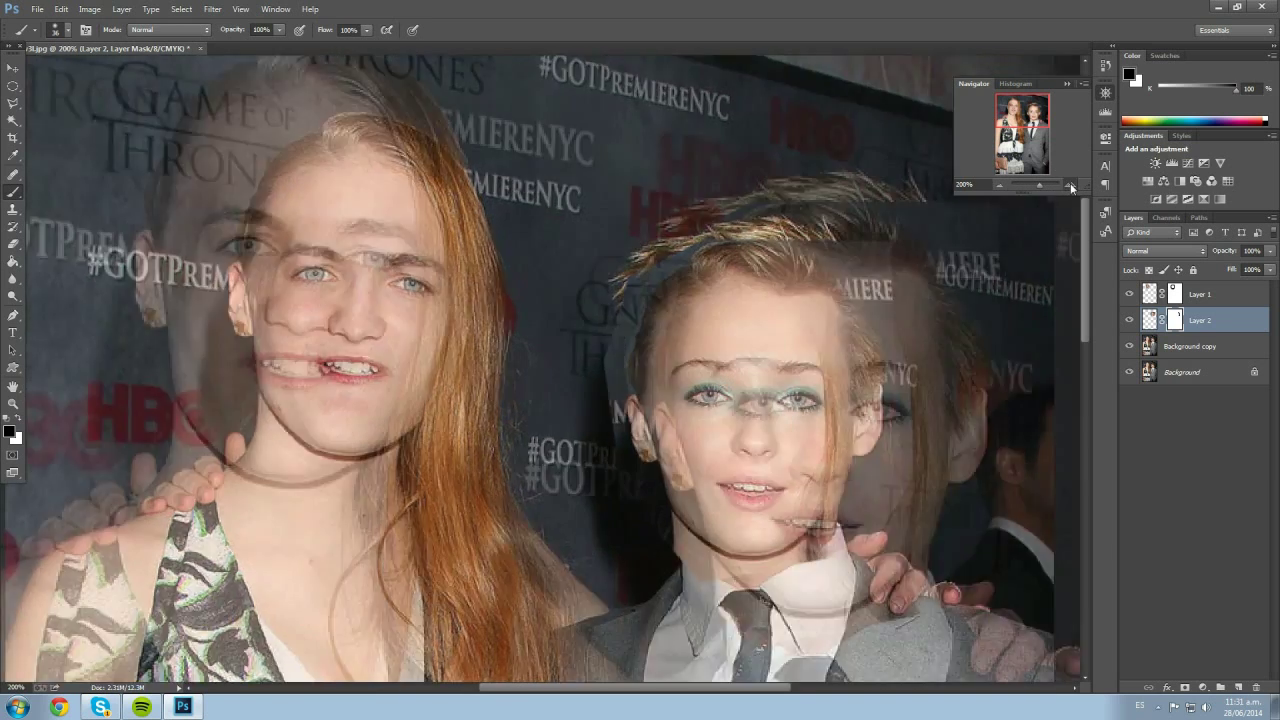
left_click_drag(1000, 119, 1021, 116)
right_click(744, 314)
left_click_drag(814, 341, 811, 344)
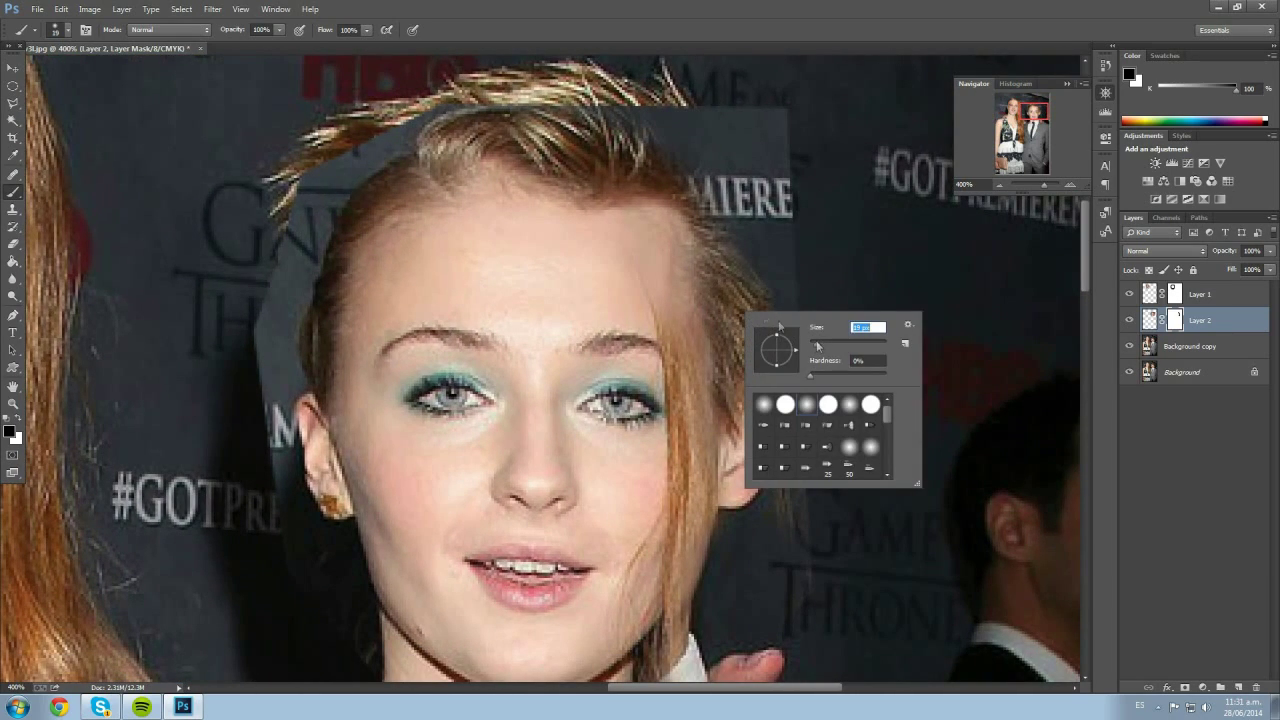
left_click(672, 314)
mouse_move(672, 314)
left_mouse_down()
mouse_move(674, 354)
mouse_move(651, 277)
mouse_move(661, 323)
mouse_move(683, 338)
mouse_move(694, 435)
mouse_move(680, 470)
mouse_move(675, 367)
left_mouse_up()
mouse_move(694, 411)
left_mouse_down()
mouse_move(692, 473)
mouse_move(677, 444)
mouse_move(667, 482)
mouse_move(672, 537)
mouse_move(696, 469)
mouse_move(696, 541)
left_mouse_up()
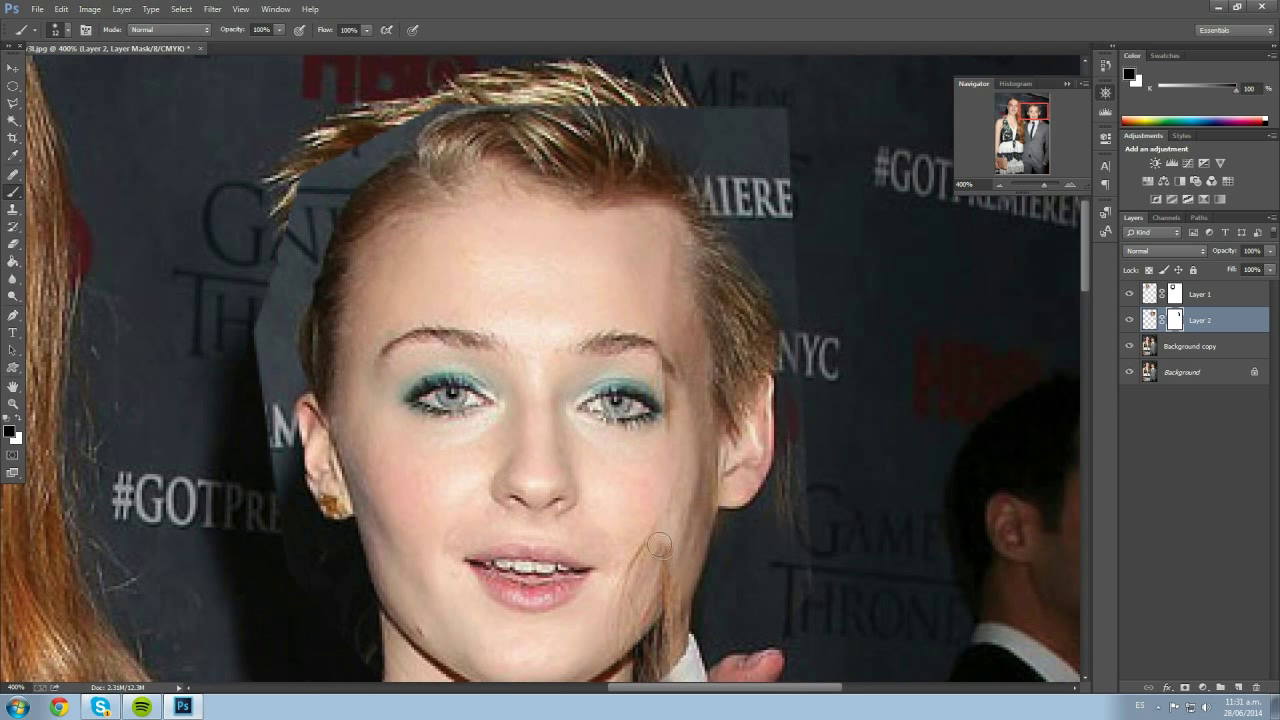
scroll(684, 552, "down", 5)
mouse_move(684, 552)
left_mouse_down()
mouse_move(672, 584)
mouse_move(646, 586)
mouse_move(665, 580)
mouse_move(656, 549)
mouse_move(642, 566)
mouse_move(669, 551)
mouse_move(651, 544)
mouse_move(612, 602)
left_mouse_up()
mouse_move(678, 482)
left_mouse_down()
mouse_move(612, 528)
mouse_move(648, 459)
mouse_move(625, 507)
mouse_move(649, 424)
mouse_move(650, 458)
mouse_move(664, 429)
mouse_move(662, 416)
mouse_move(614, 498)
mouse_move(649, 411)
left_mouse_up()
Paint on the Layer 2 mask with a 29 px brush to bring back the man's hair and ear and remove the earring
scroll(683, 369, "up", 3)
scroll(683, 369, "up", 1)
scroll(637, 180, "down", 2)
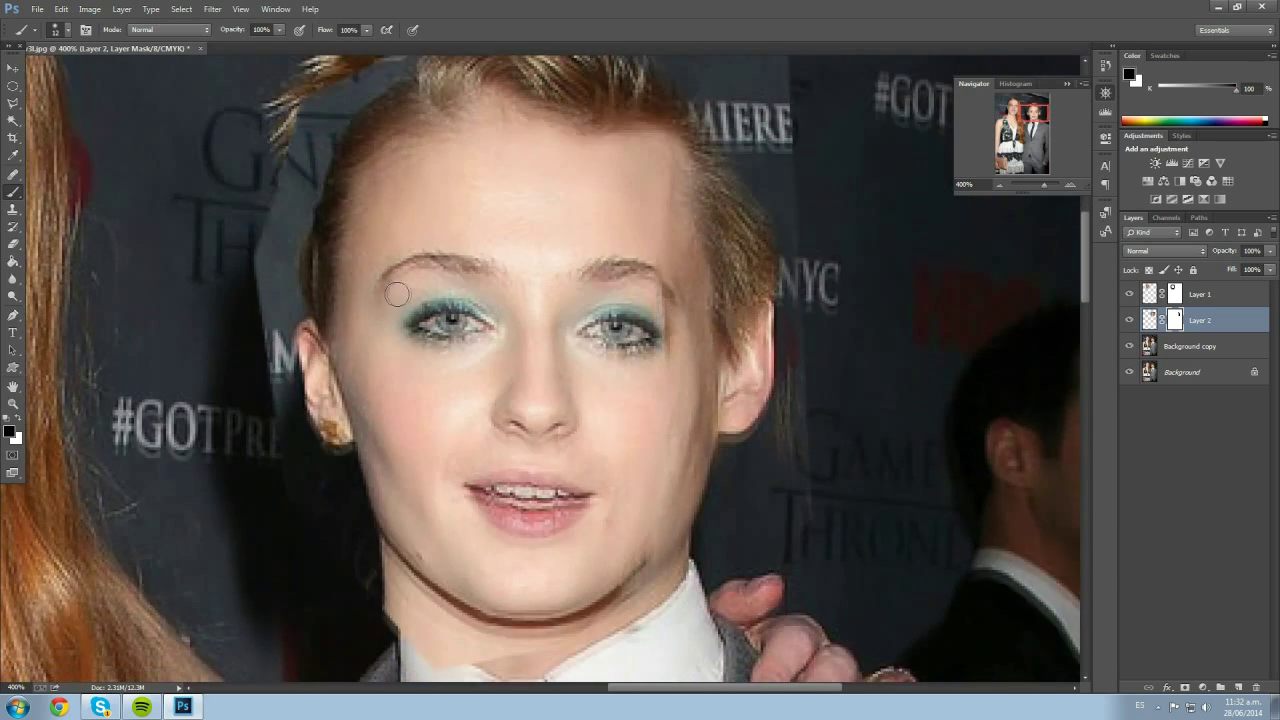
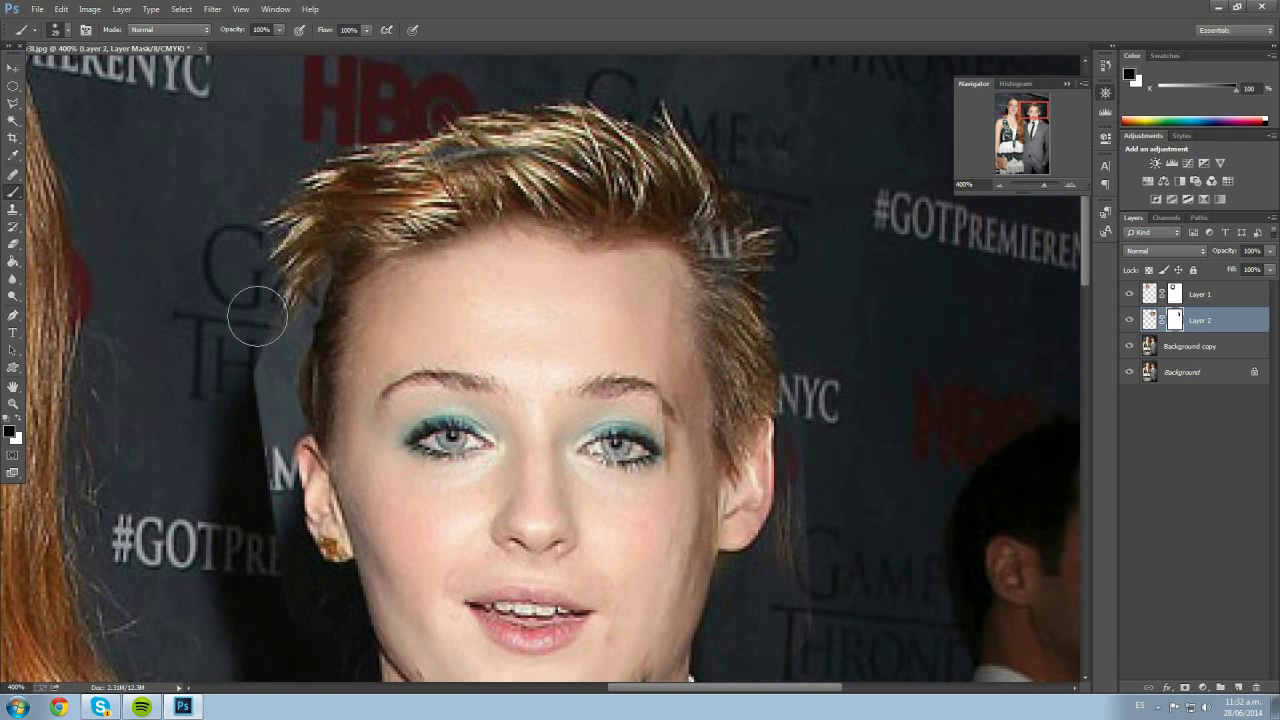
scroll(301, 386, "down", 3)
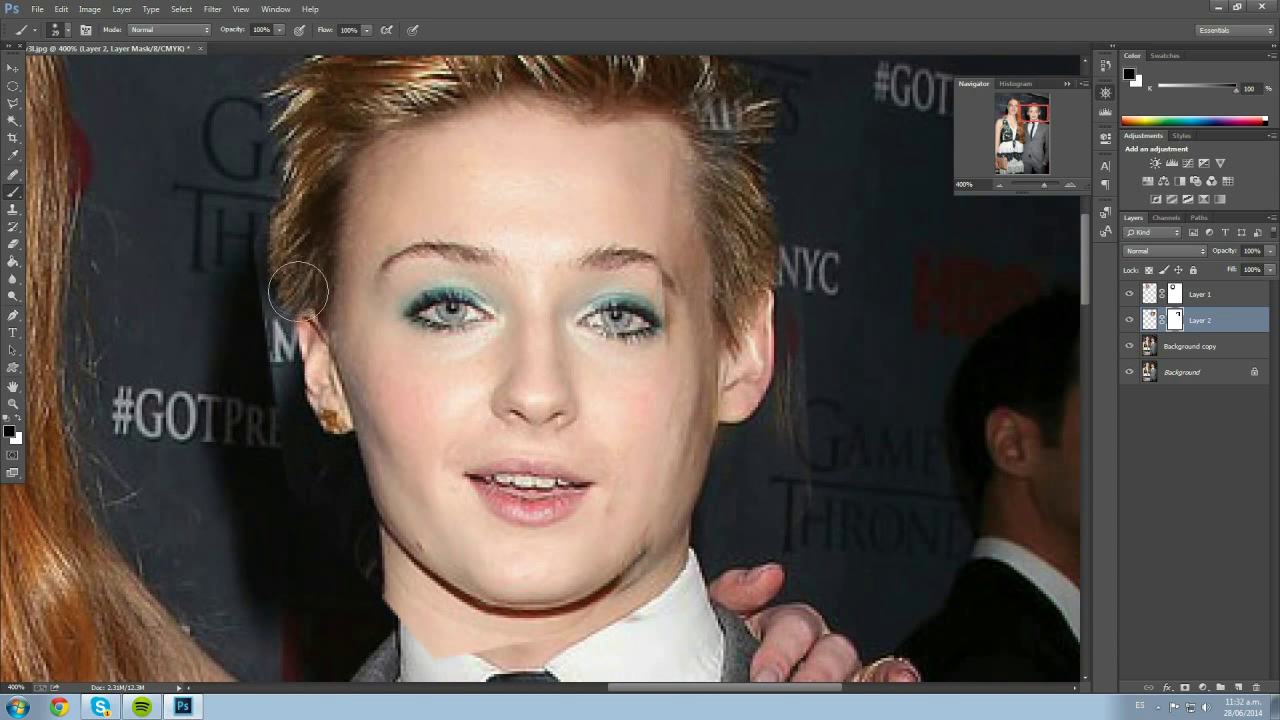
mouse_move(298, 289)
left_mouse_down()
mouse_move(317, 445)
mouse_move(307, 360)
mouse_move(350, 539)
mouse_move(357, 521)
mouse_move(281, 289)
left_mouse_up()
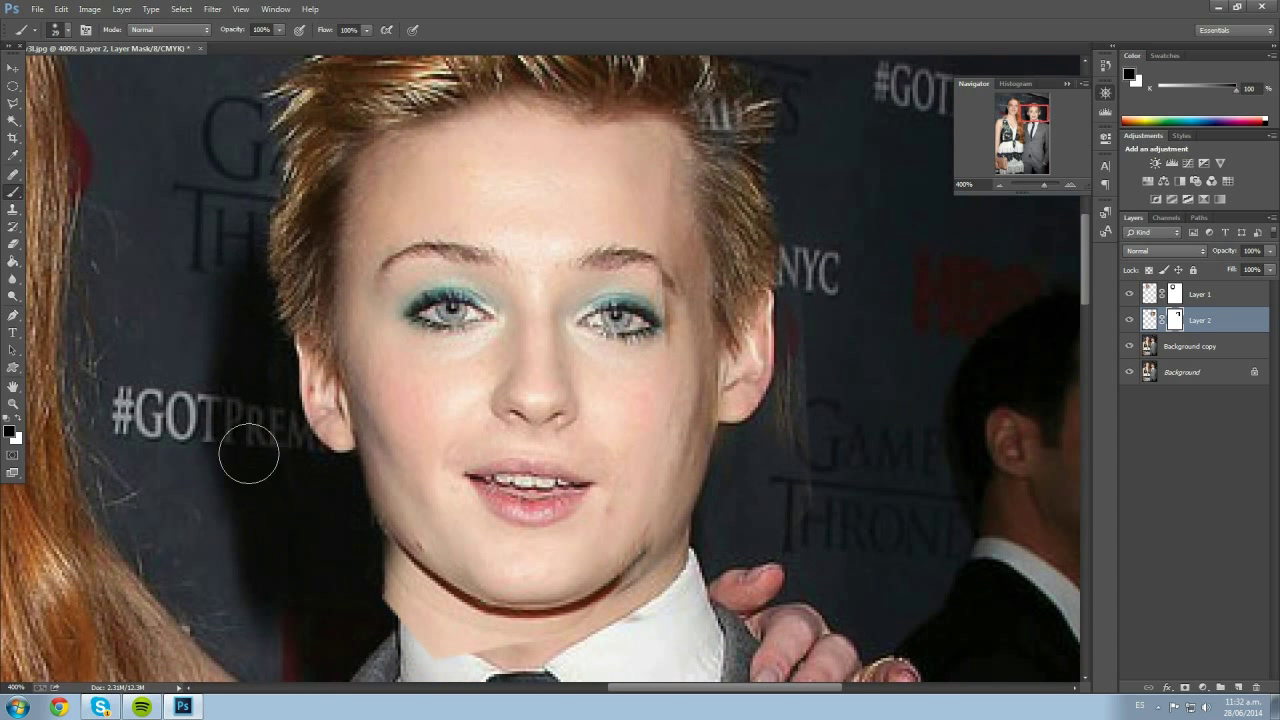
scroll(320, 145, "up", 2)
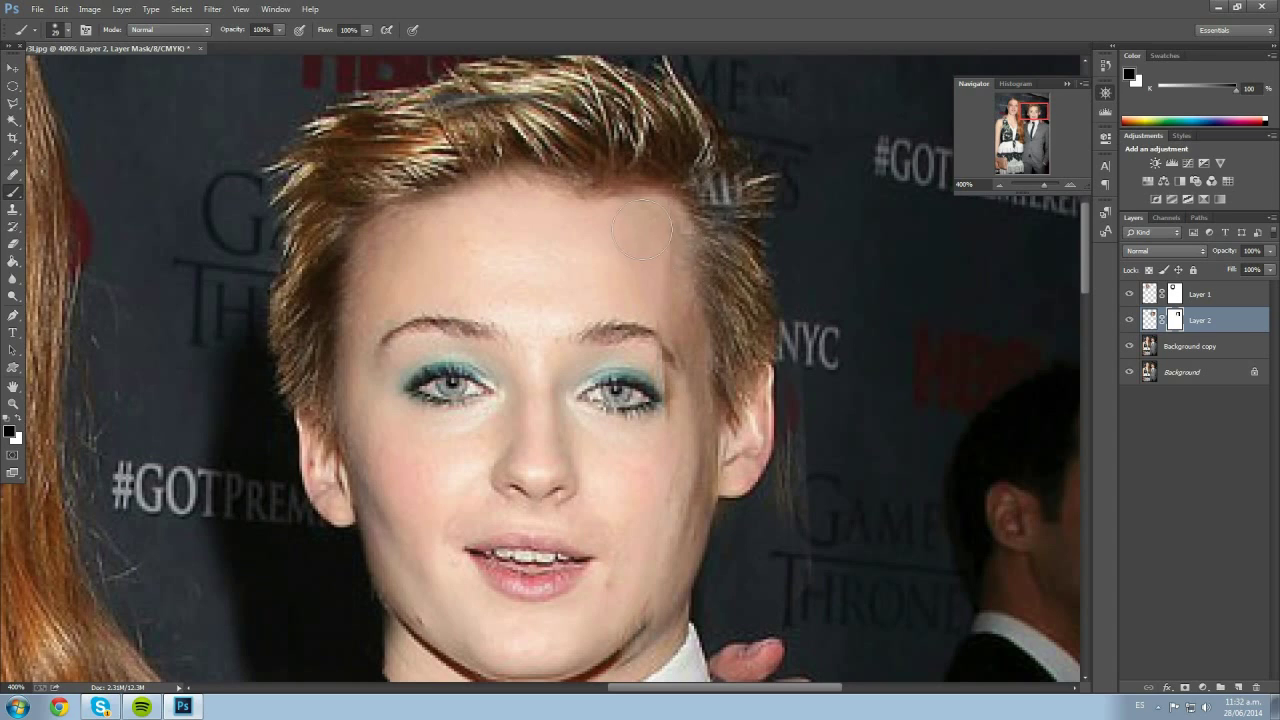
scroll(938, 255, "up", 1)
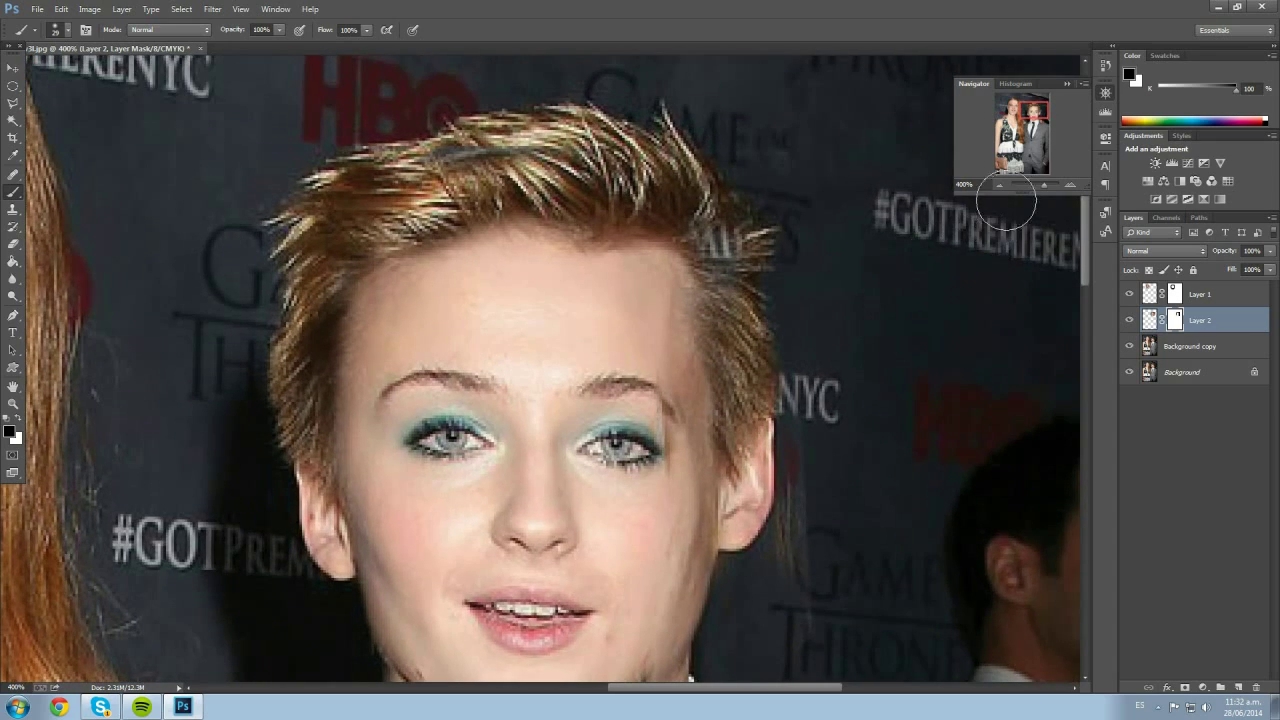
Enlarge the masked woman's face on Layer 2 to about 106.7% with Free Transform to fit the man's head
left_click(1002, 188)
left_click(1002, 188)
left_click(1002, 188)
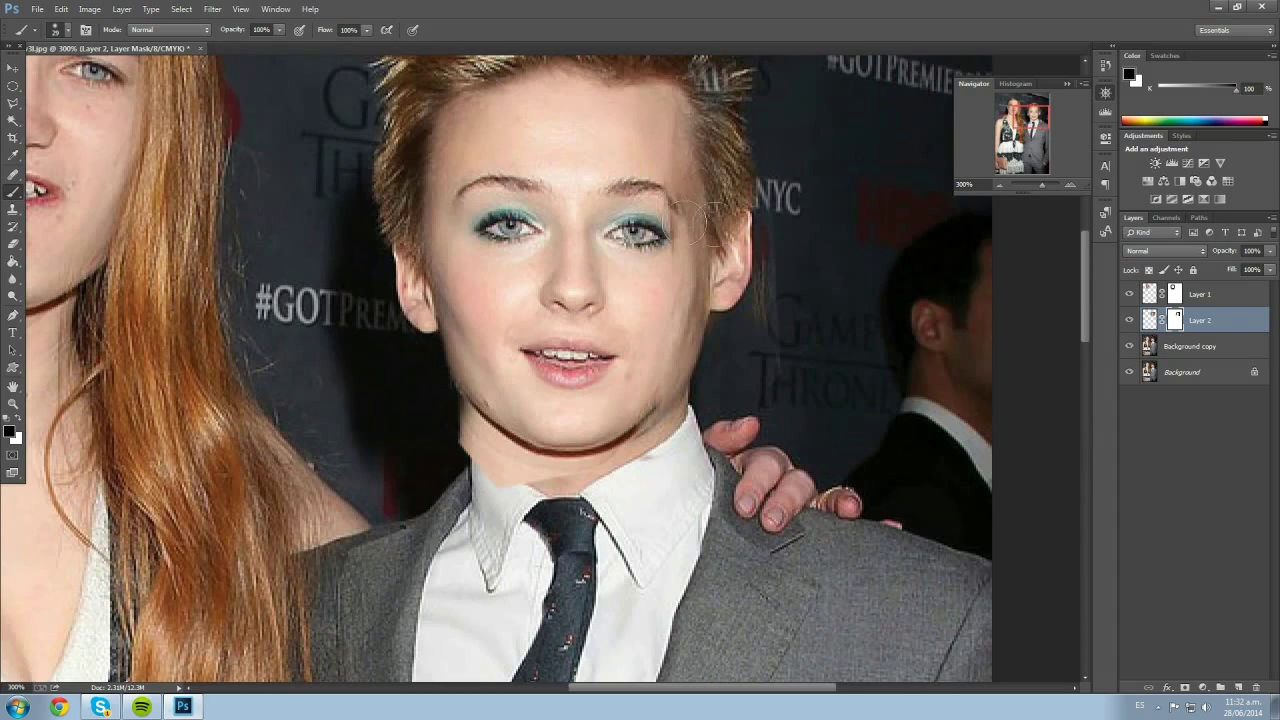
scroll(730, 212, "up", 3)
key("ctrl+t")
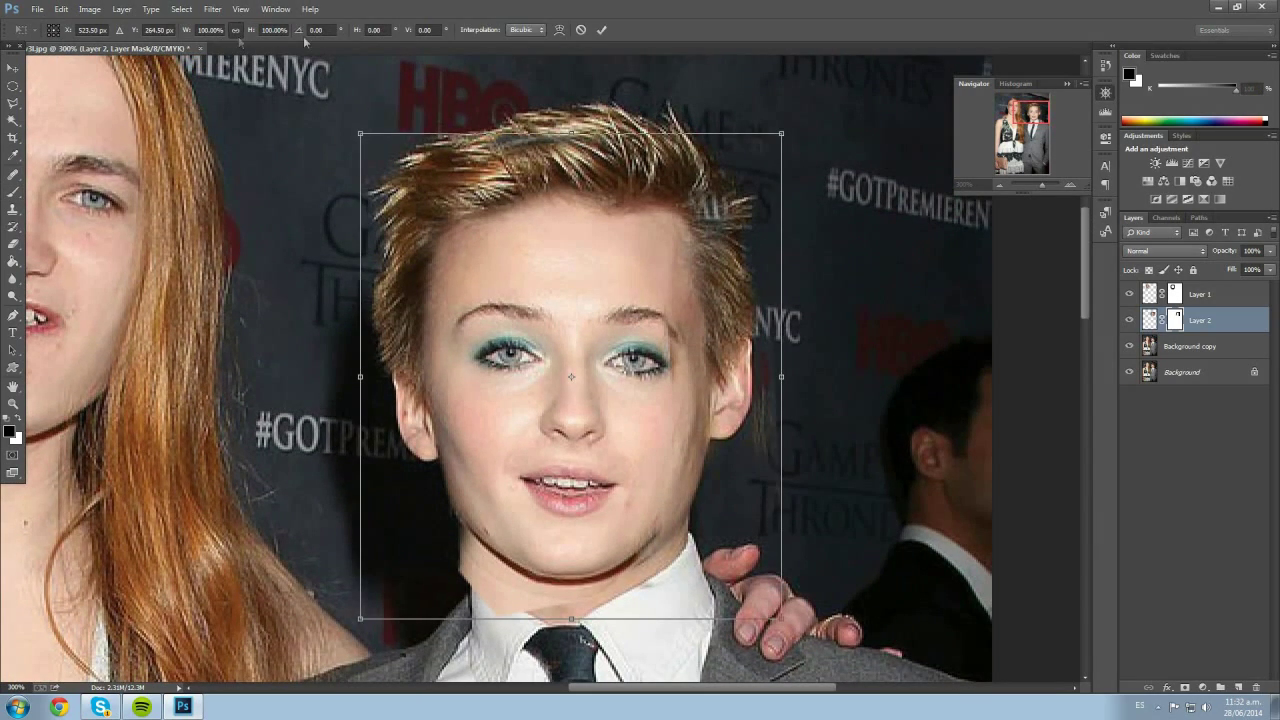
left_click_drag(782, 132, 809, 101)
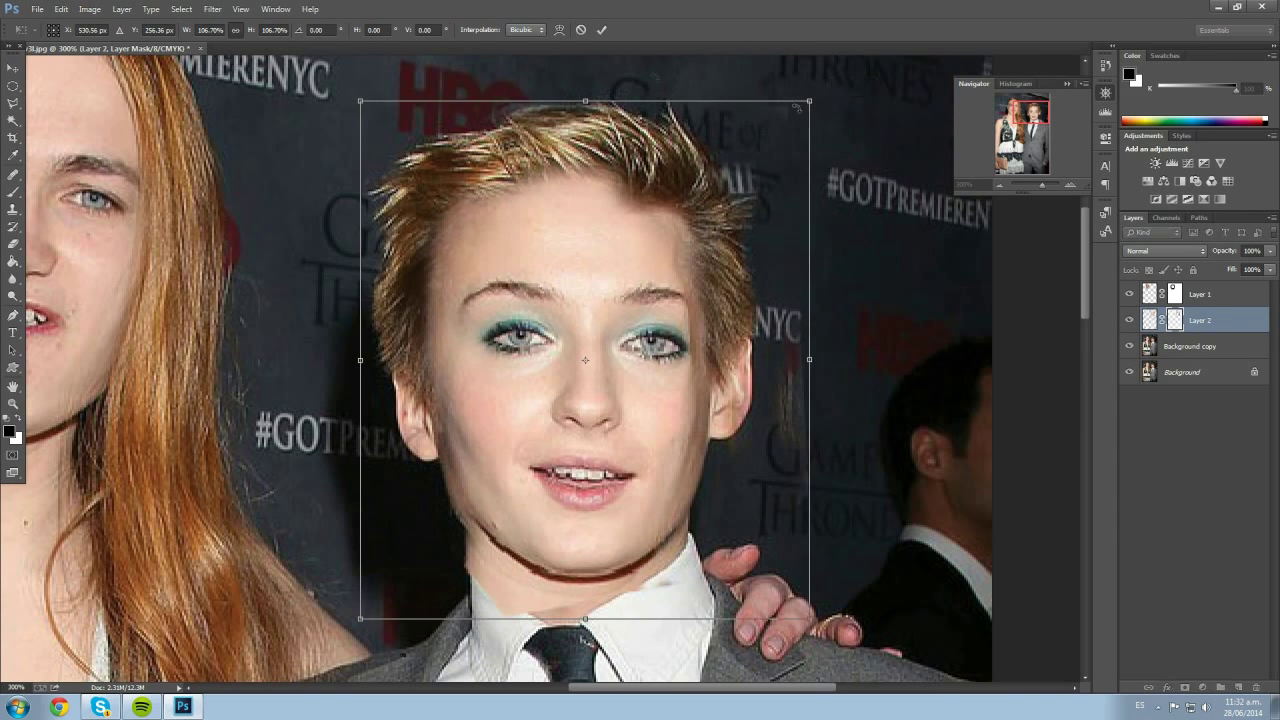
left_click(600, 29)
key("b")
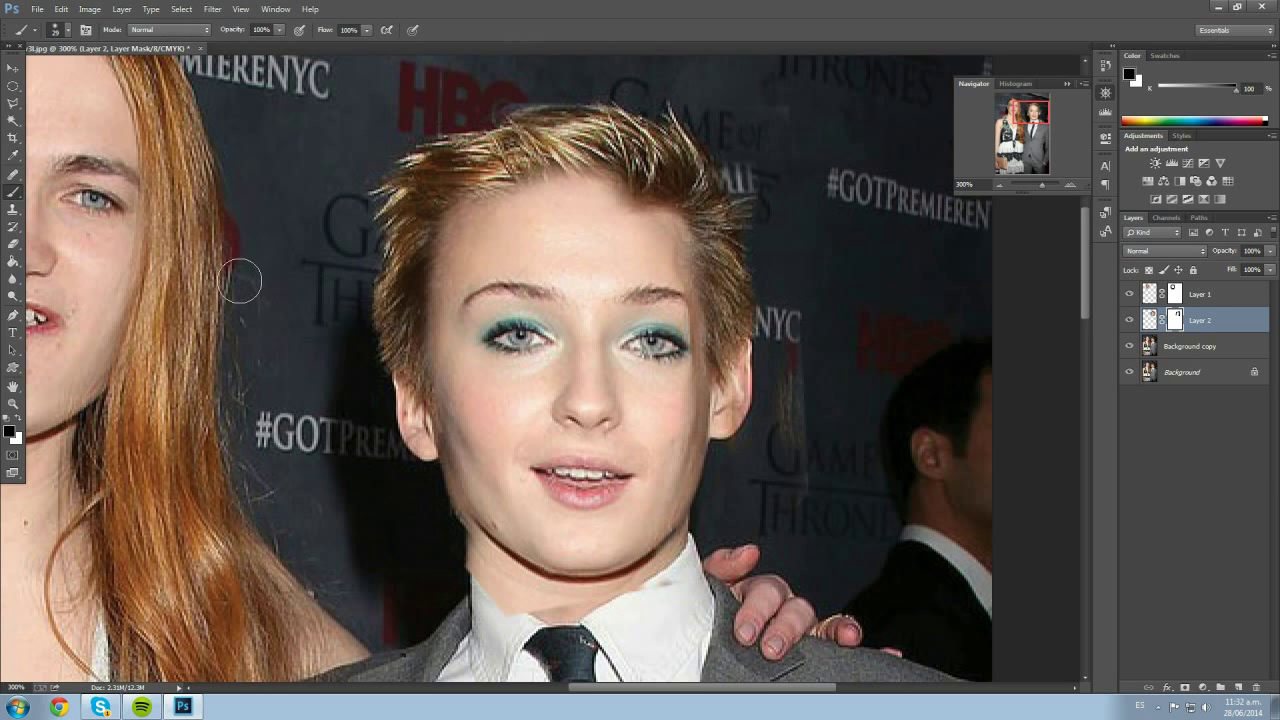
Compare the image with Layer 2 hidden and shown, and mask out its leftover background around the man's head with a larger brush
scroll(240, 281, "down", 3)
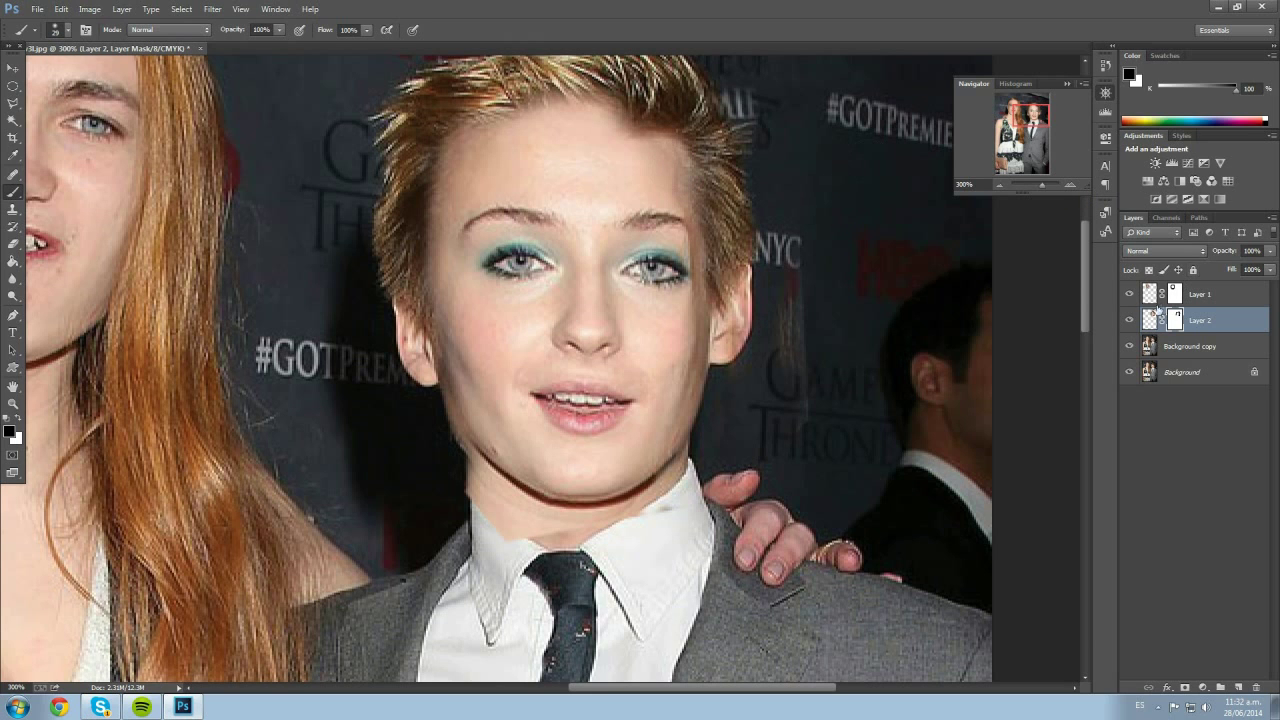
left_click(1129, 320)
left_click(1129, 320)
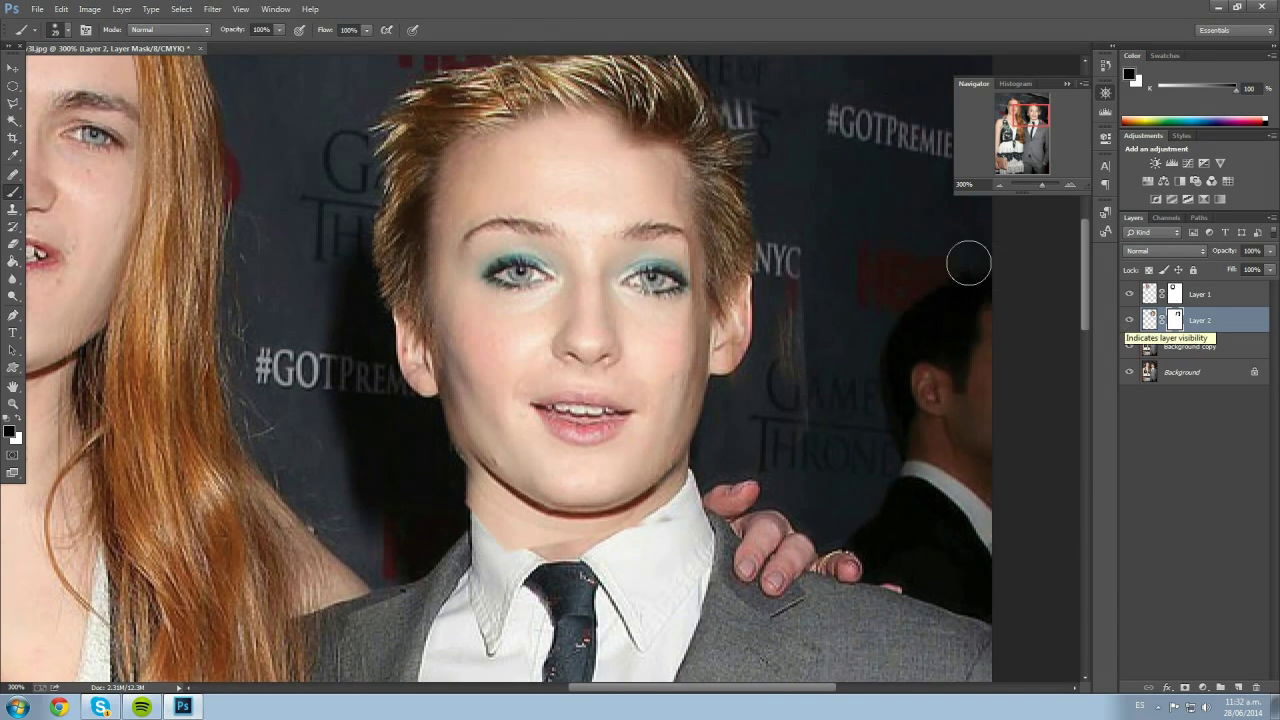
scroll(797, 463, "up", 3)
right_click(884, 504)
left_click(934, 466)
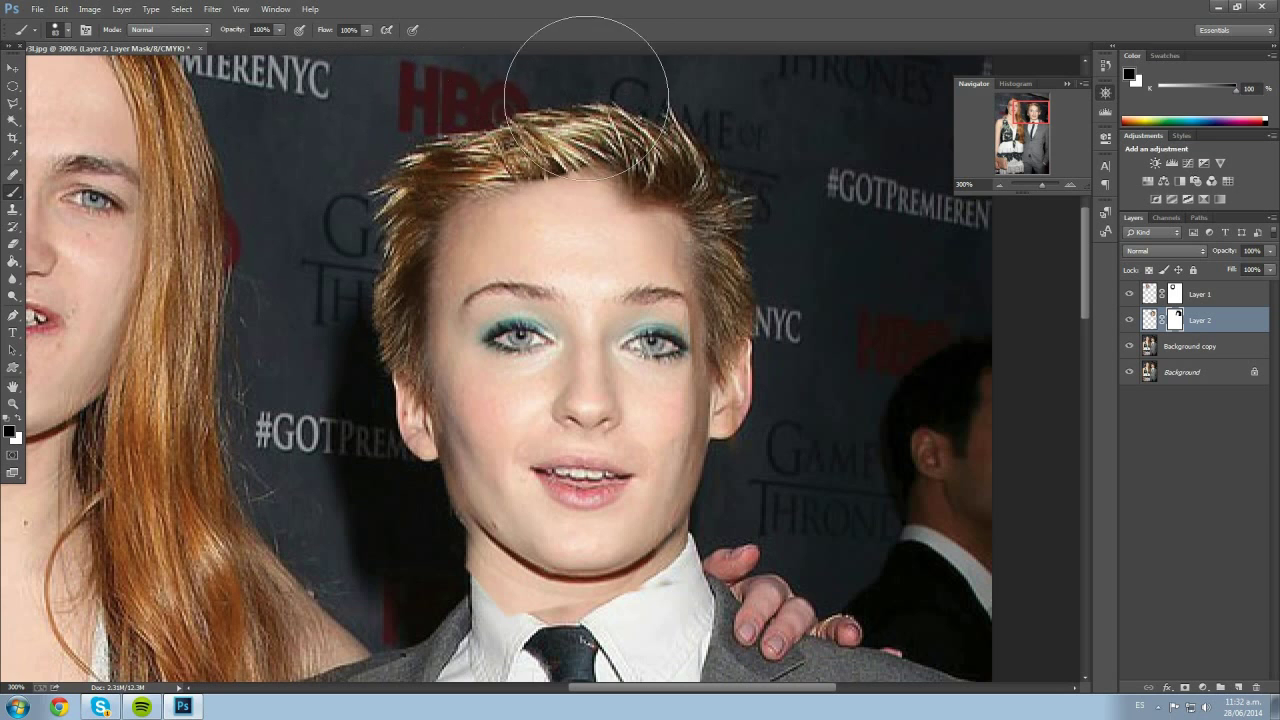
Set a soft 26 px brush with 0% hardness and mask out Layer 2 along the forehead hairline and temple to reveal the man's fringe
right_click(790, 66)
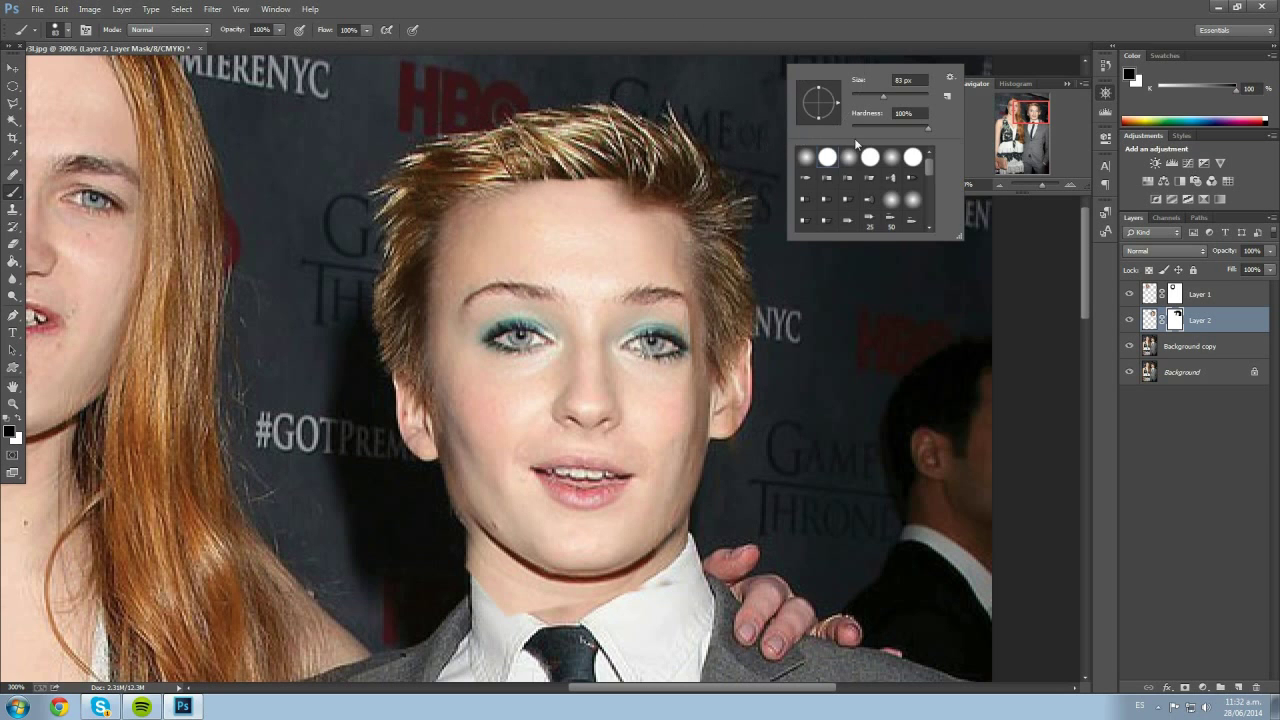
left_click(849, 157)
right_click(720, 177)
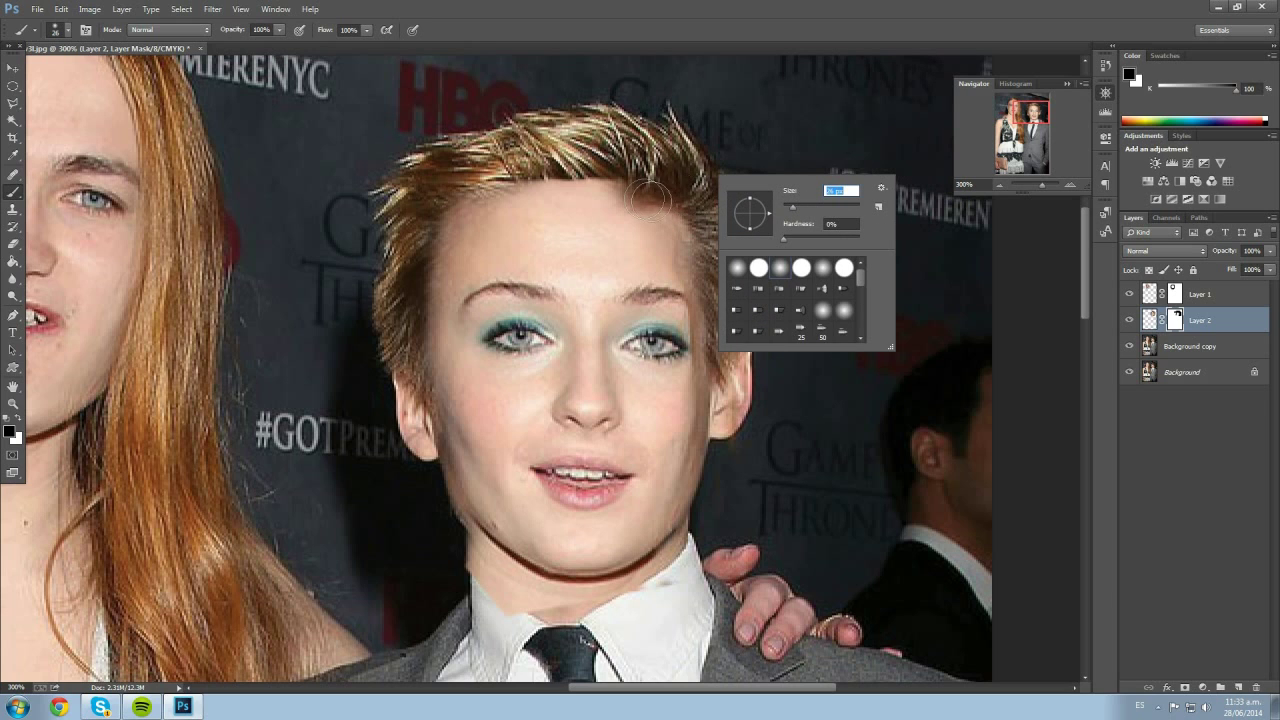
mouse_move(640, 198)
left_mouse_down()
mouse_move(500, 190)
mouse_move(548, 197)
mouse_move(447, 222)
mouse_move(620, 200)
mouse_move(679, 217)
mouse_move(455, 238)
mouse_move(564, 228)
left_mouse_up()
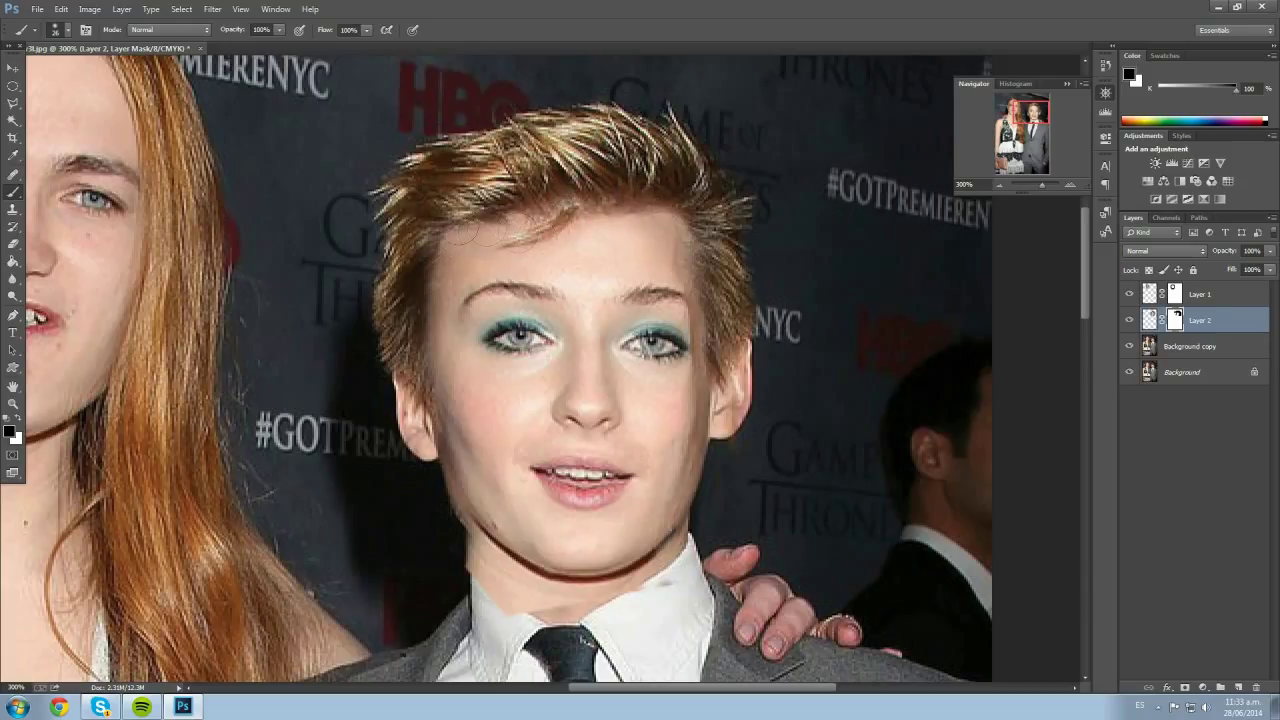
left_click_drag(455, 246, 450, 406)
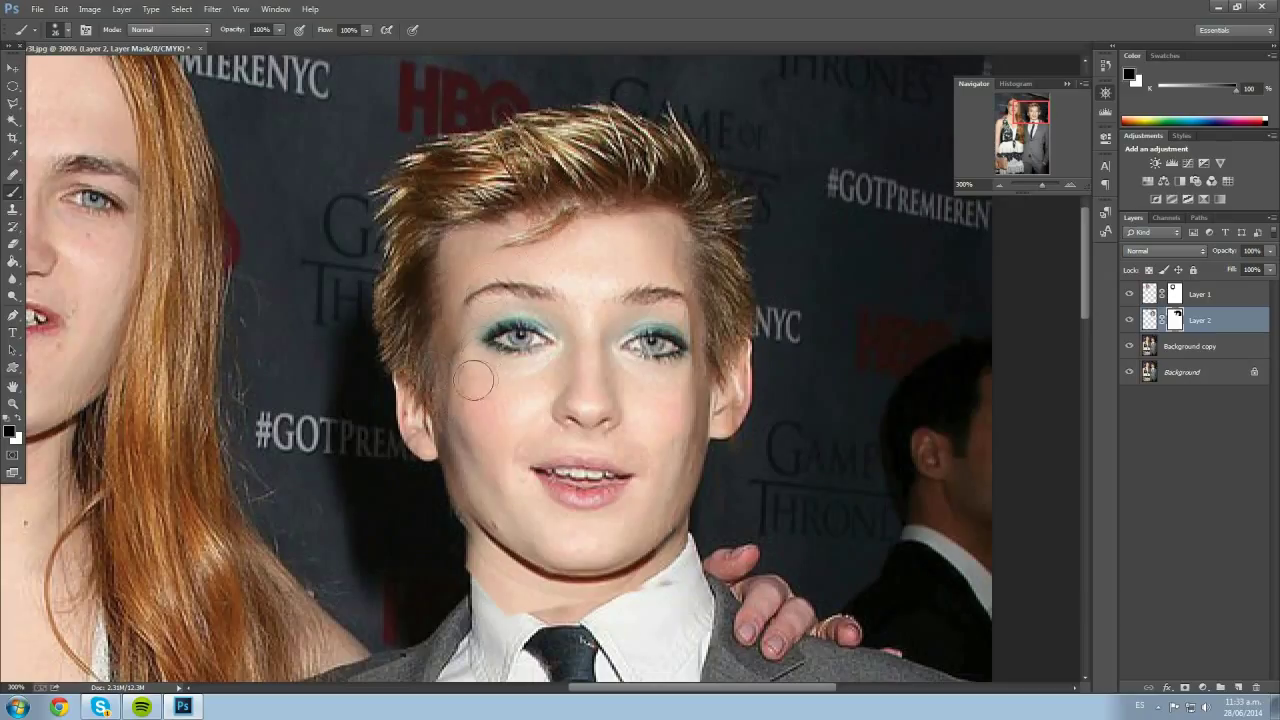
Try masking out one of the woman's eyes on Layer 2 with black, and paint it back with white
left_click_drag(451, 342, 537, 335)
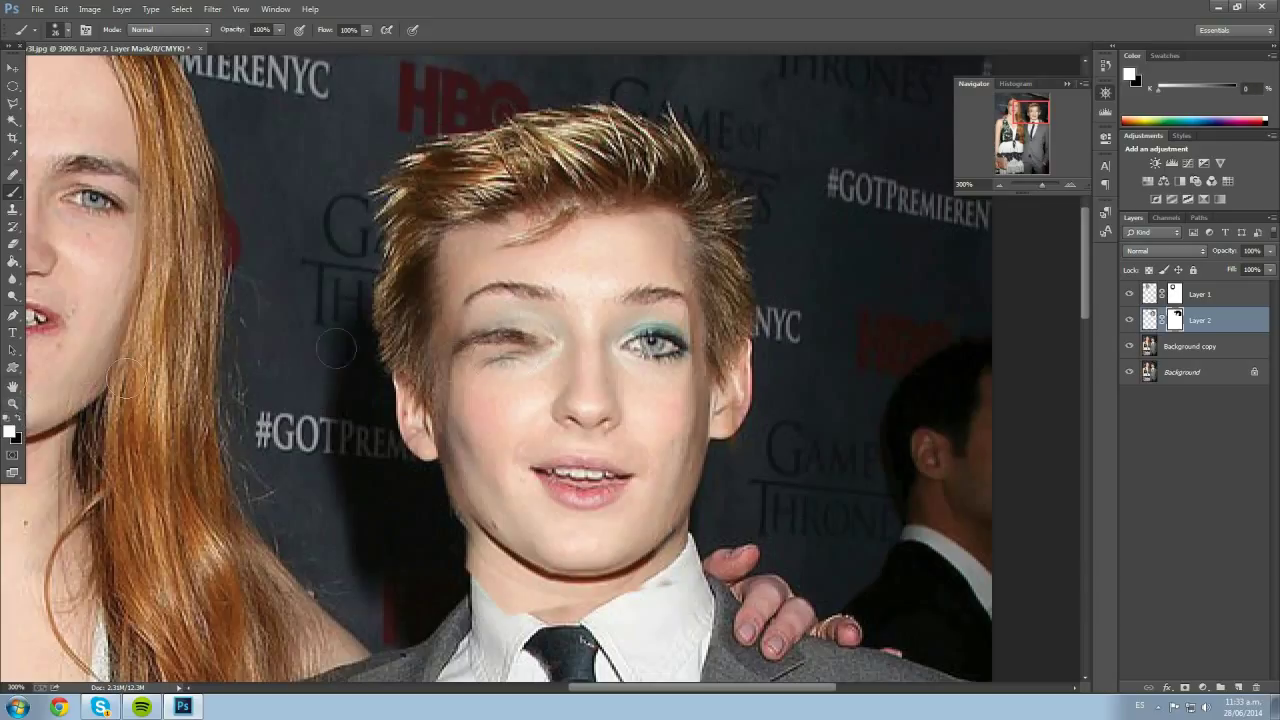
mouse_move(543, 337)
left_mouse_down()
mouse_move(504, 370)
mouse_move(507, 320)
mouse_move(466, 347)
left_mouse_up()
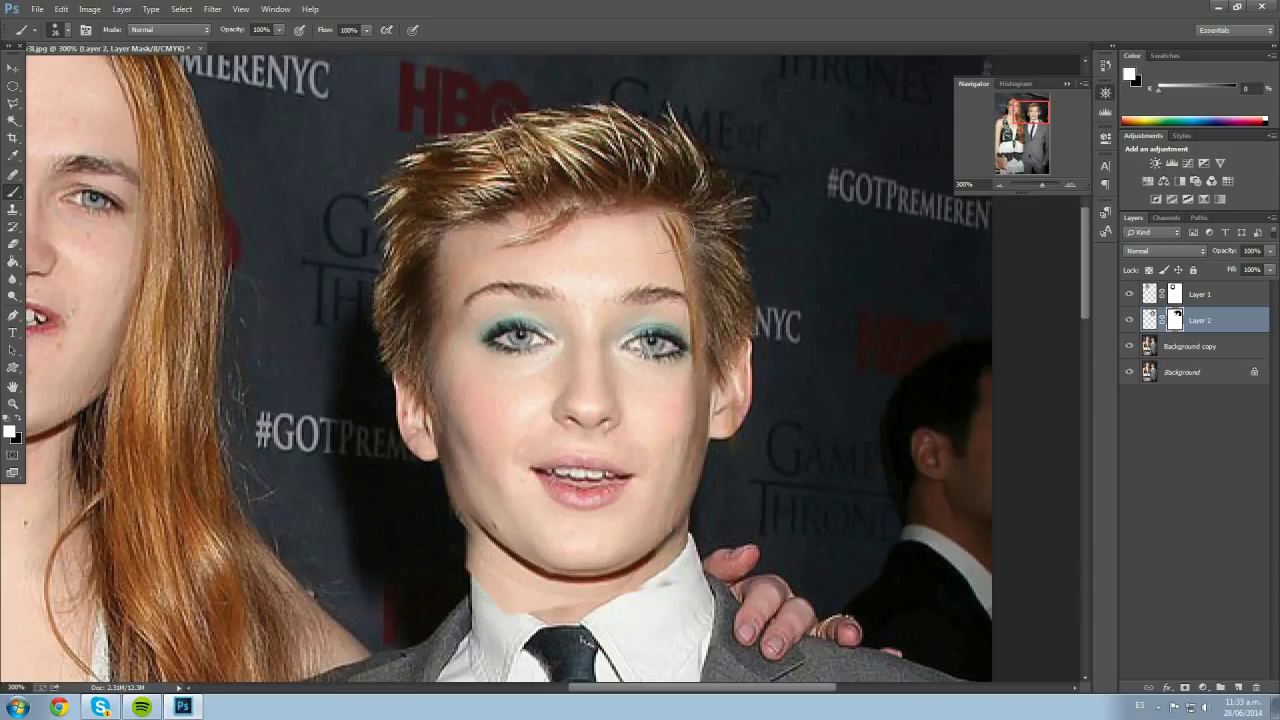
left_click(22, 421)
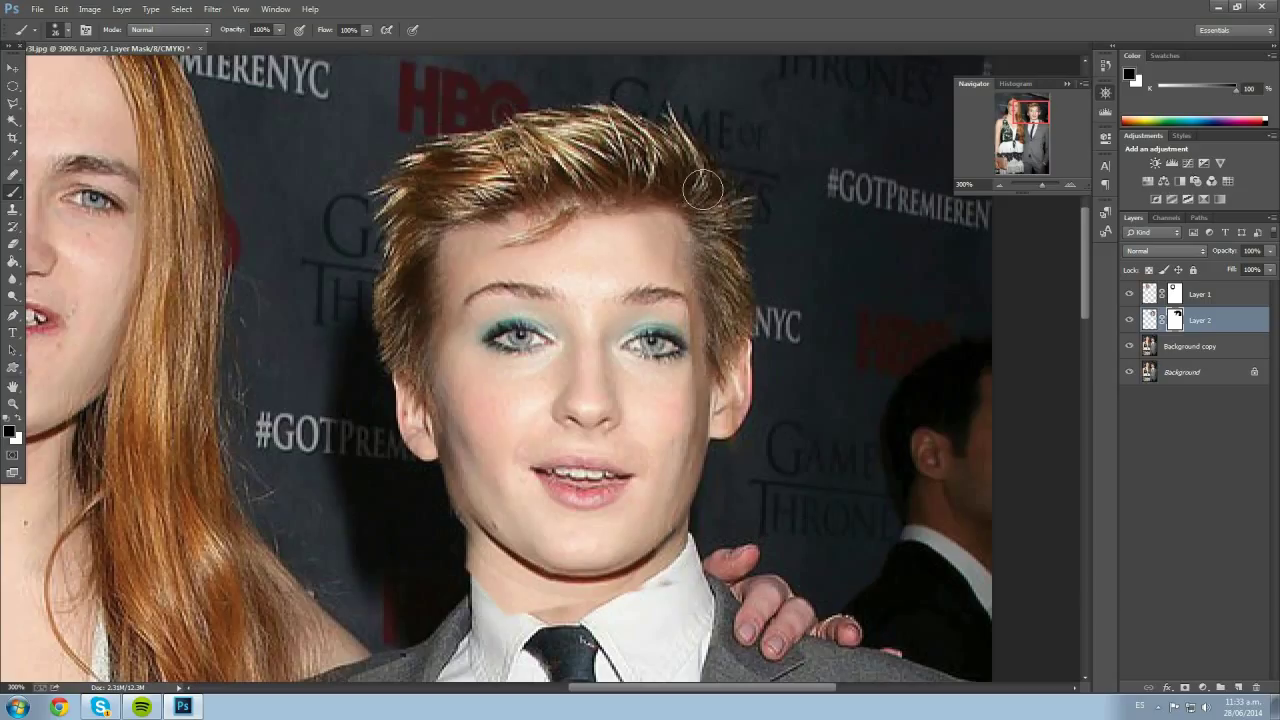
Paint white on the Layer 2 mask to restore the woman's jaw edge below the man's ear beside the hashtag text
scroll(420, 515, "up", 2)
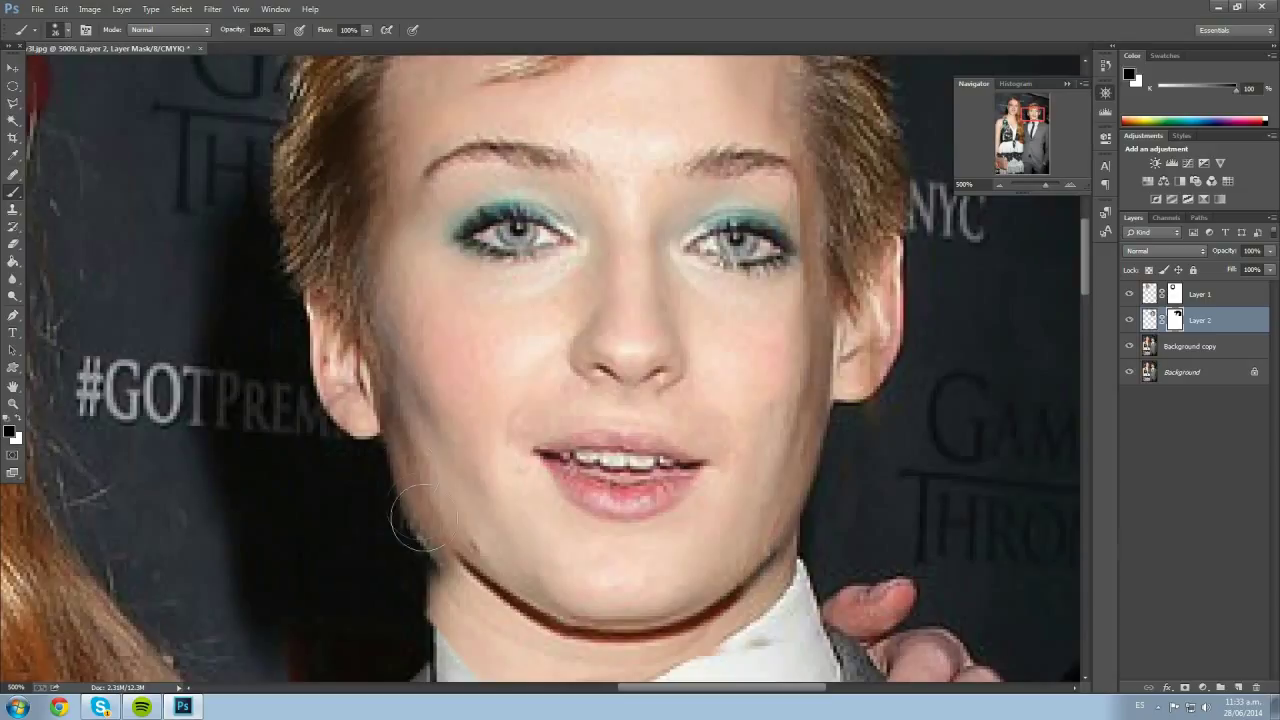
left_click(18, 420)
mouse_move(407, 543)
left_mouse_down()
mouse_move(415, 530)
mouse_move(390, 457)
left_mouse_up()
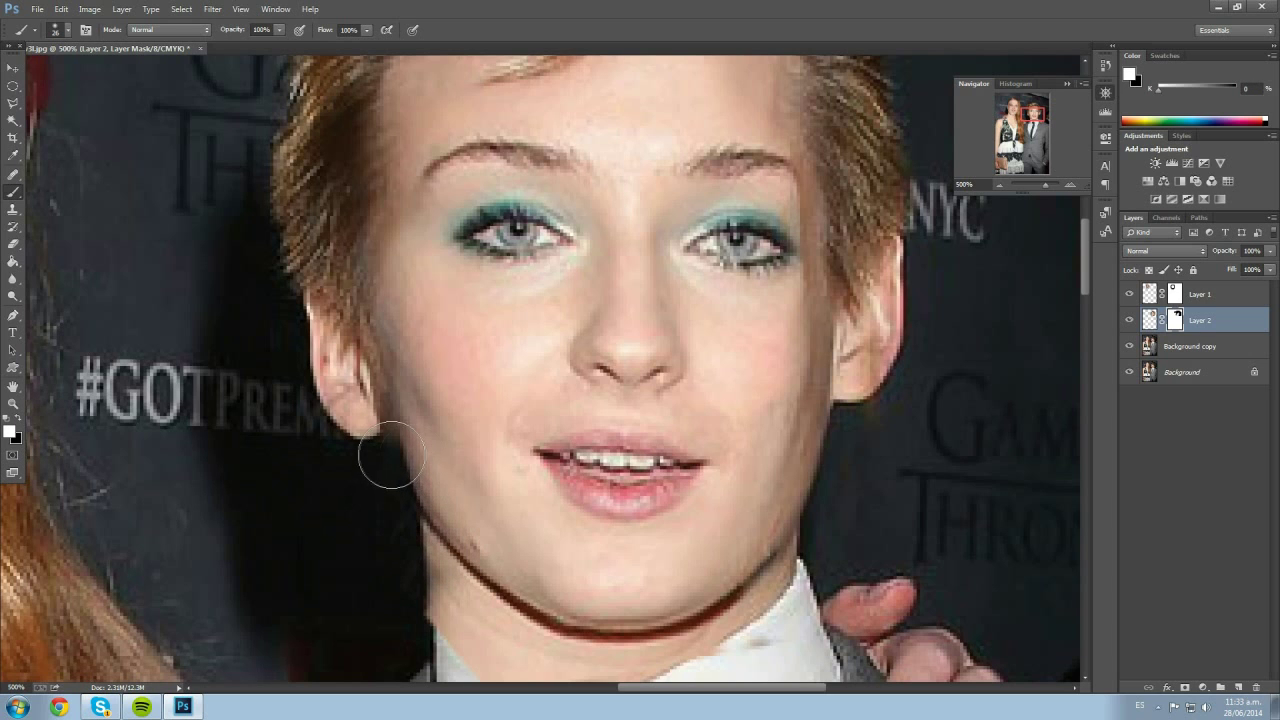
Paint black on the Layer 2 mask over the collar and side of the neck to bring back the man's shirt collar
scroll(402, 548, "down", 5)
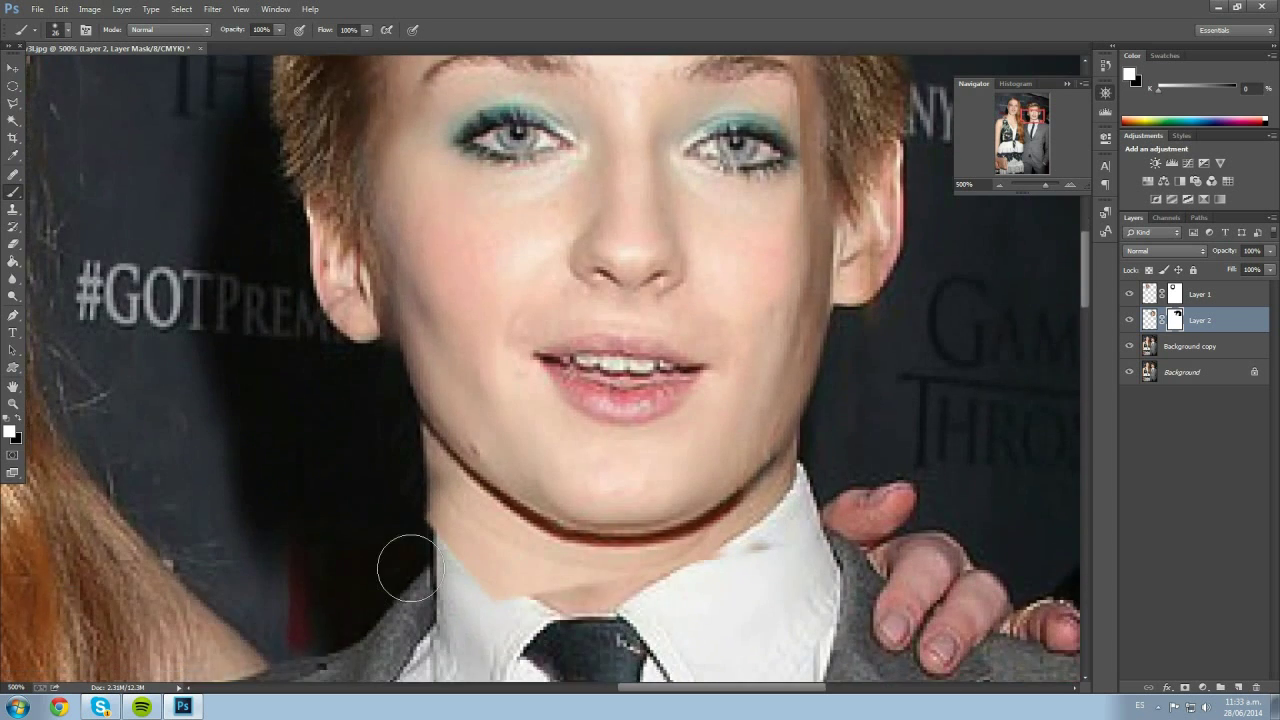
key("x")
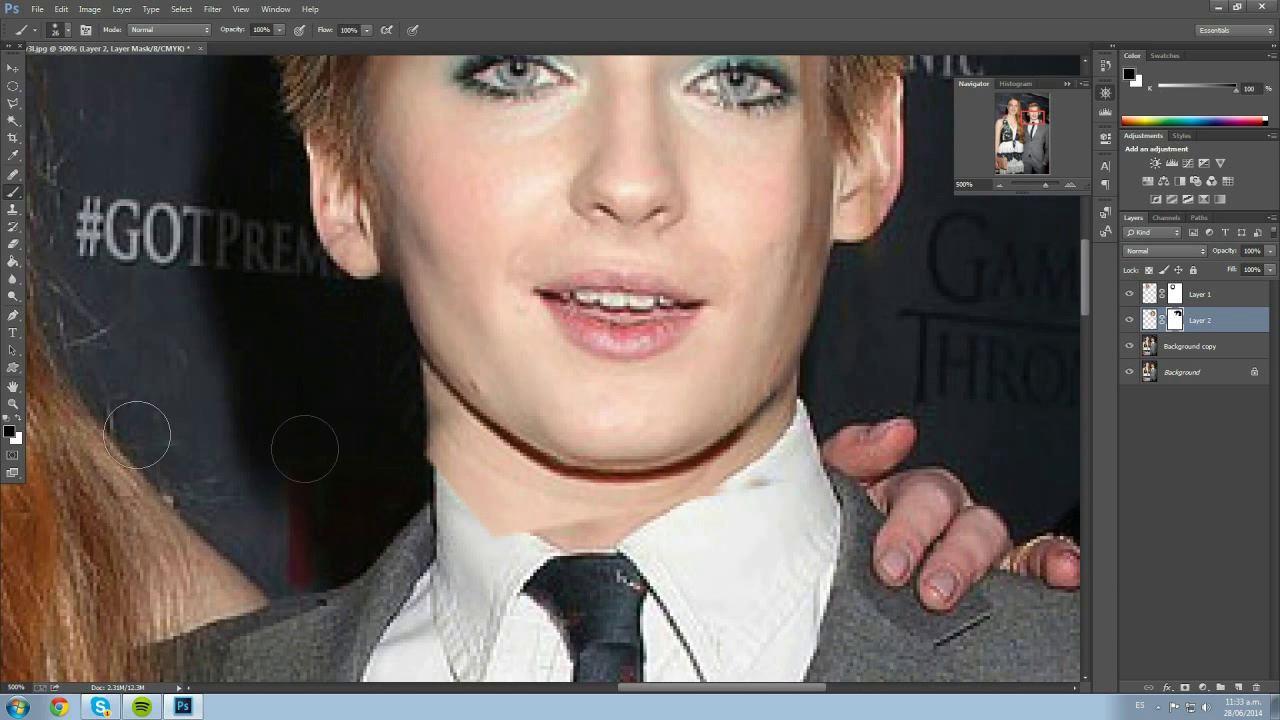
left_click_drag(430, 462, 497, 530)
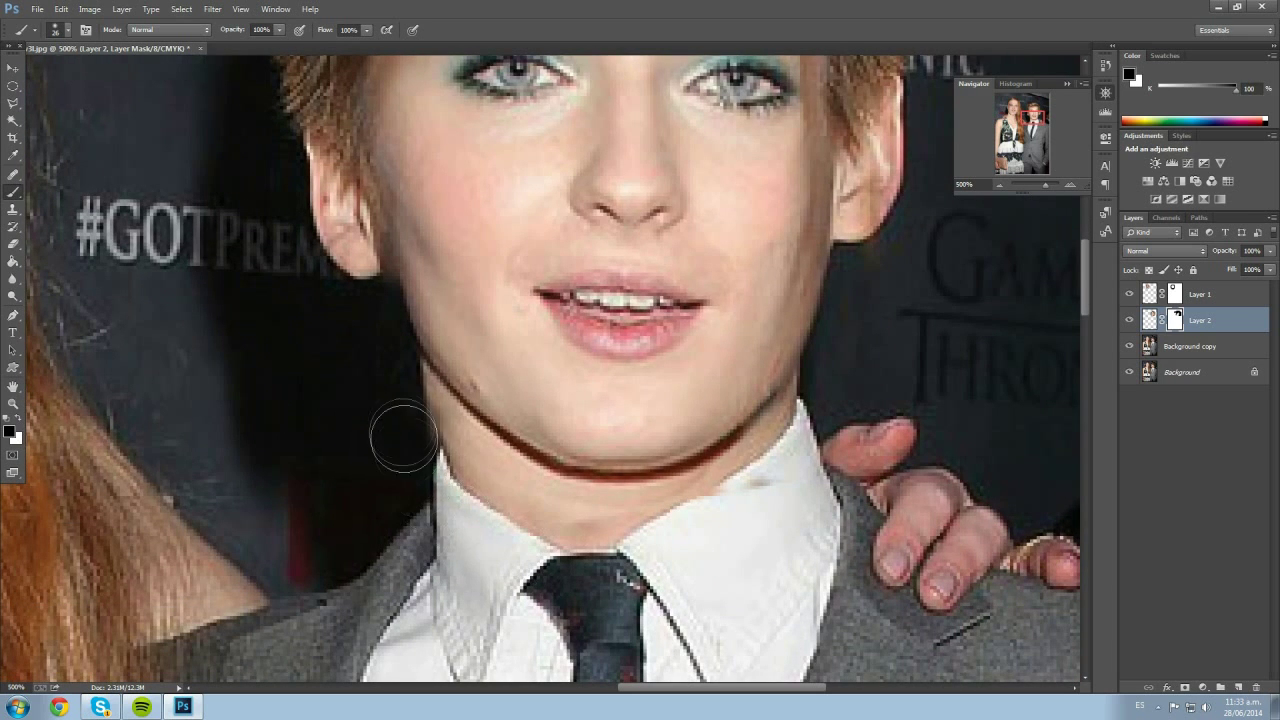
left_click_drag(400, 430, 480, 468)
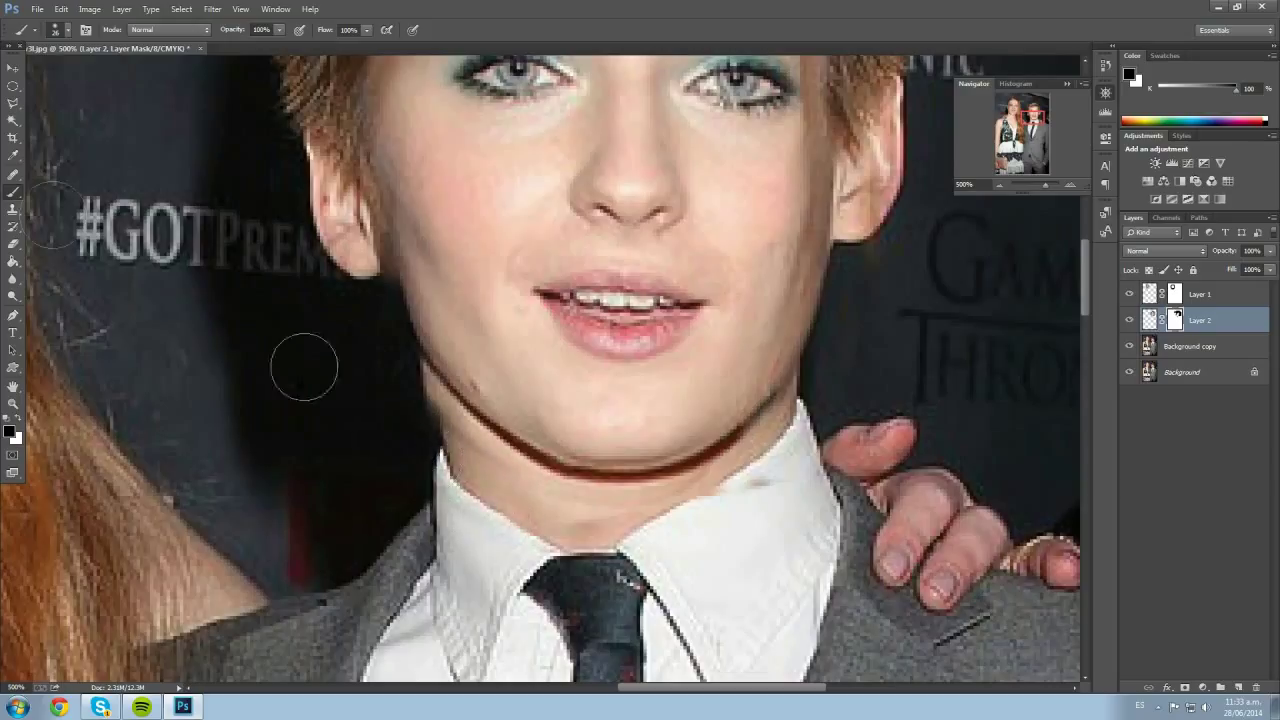
Outline the neck area directly beneath the jaw with a Polygonal Lasso selection
left_click(13, 103)
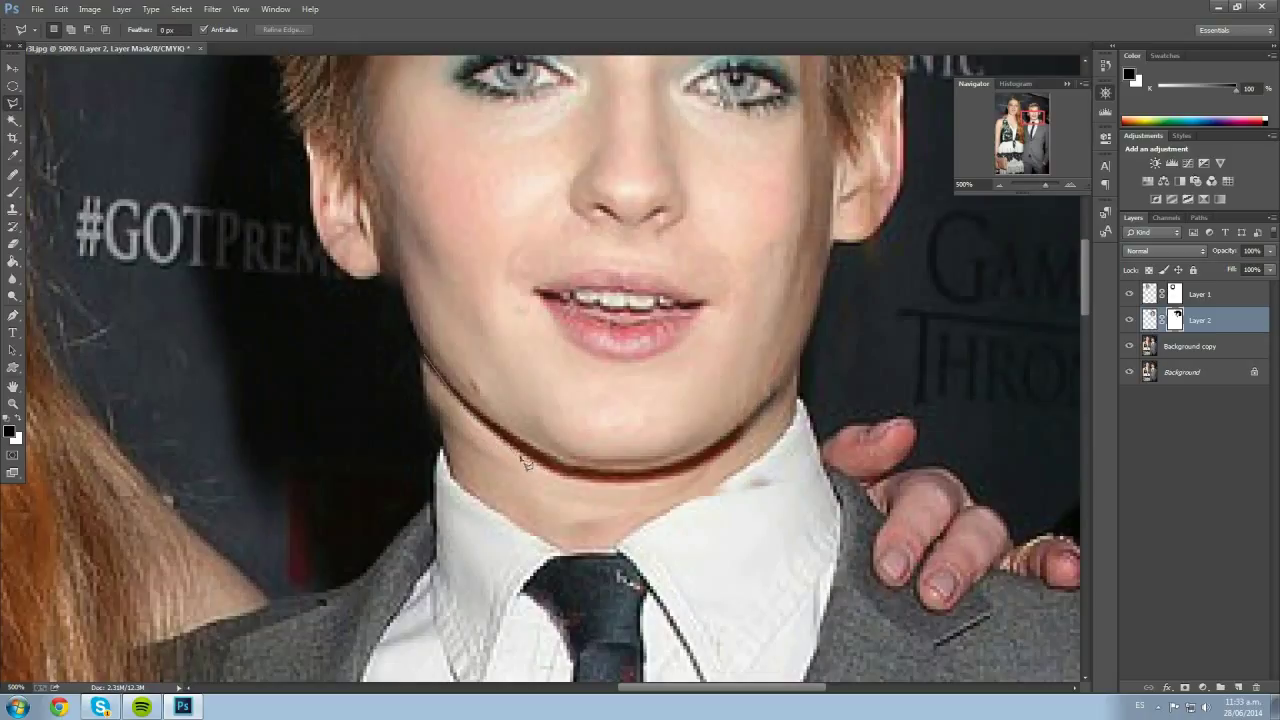
left_click(437, 476)
left_click(357, 378)
left_click(420, 357)
Brush the Layer 2 mask black and white inside the neck selection to blend the neck under the jaw, and deselect
left_click(13, 246)
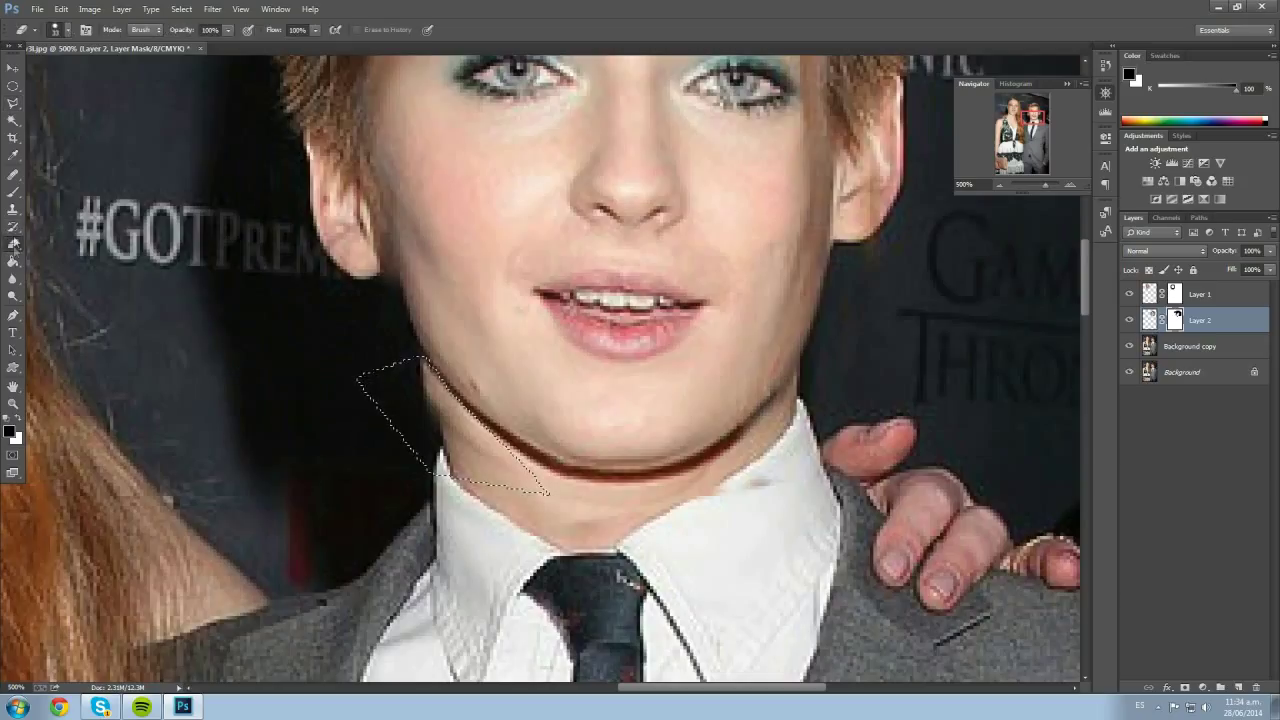
left_click(13, 191)
mouse_move(395, 372)
left_mouse_down()
mouse_move(425, 420)
mouse_move(394, 371)
mouse_move(510, 465)
left_mouse_up()
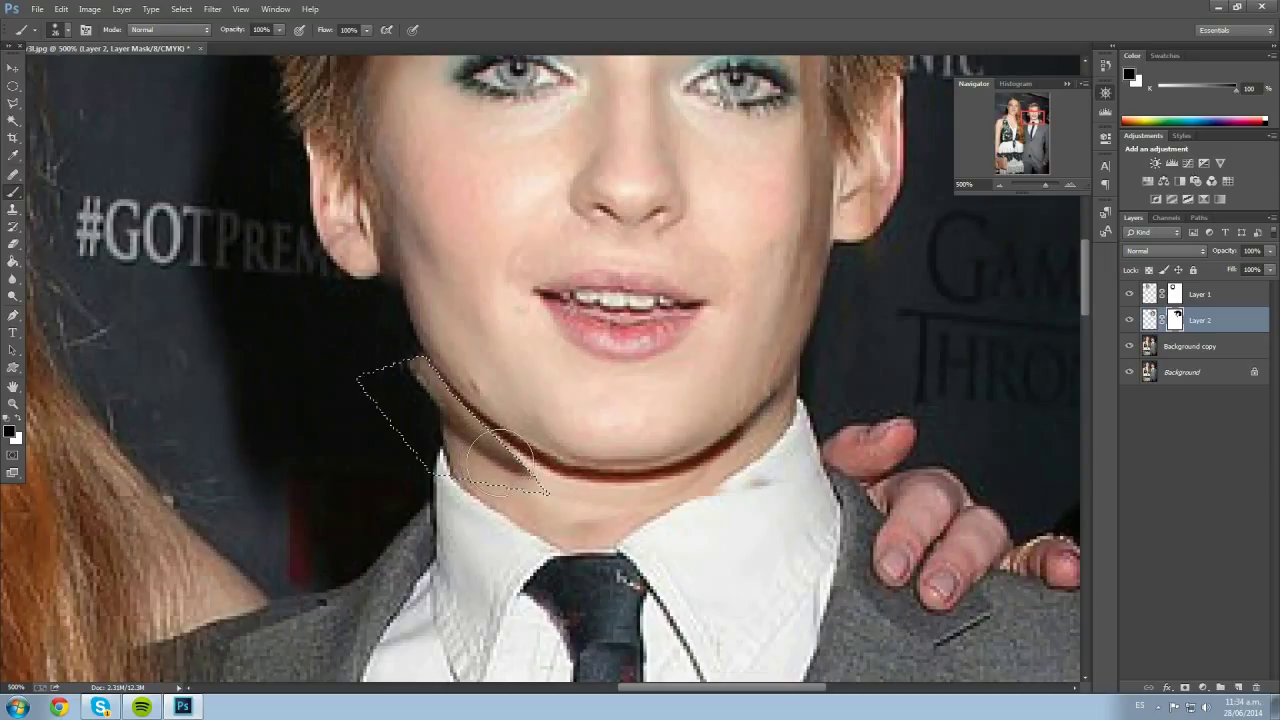
mouse_move(500, 458)
left_mouse_down()
mouse_move(457, 436)
mouse_move(394, 318)
left_mouse_up()
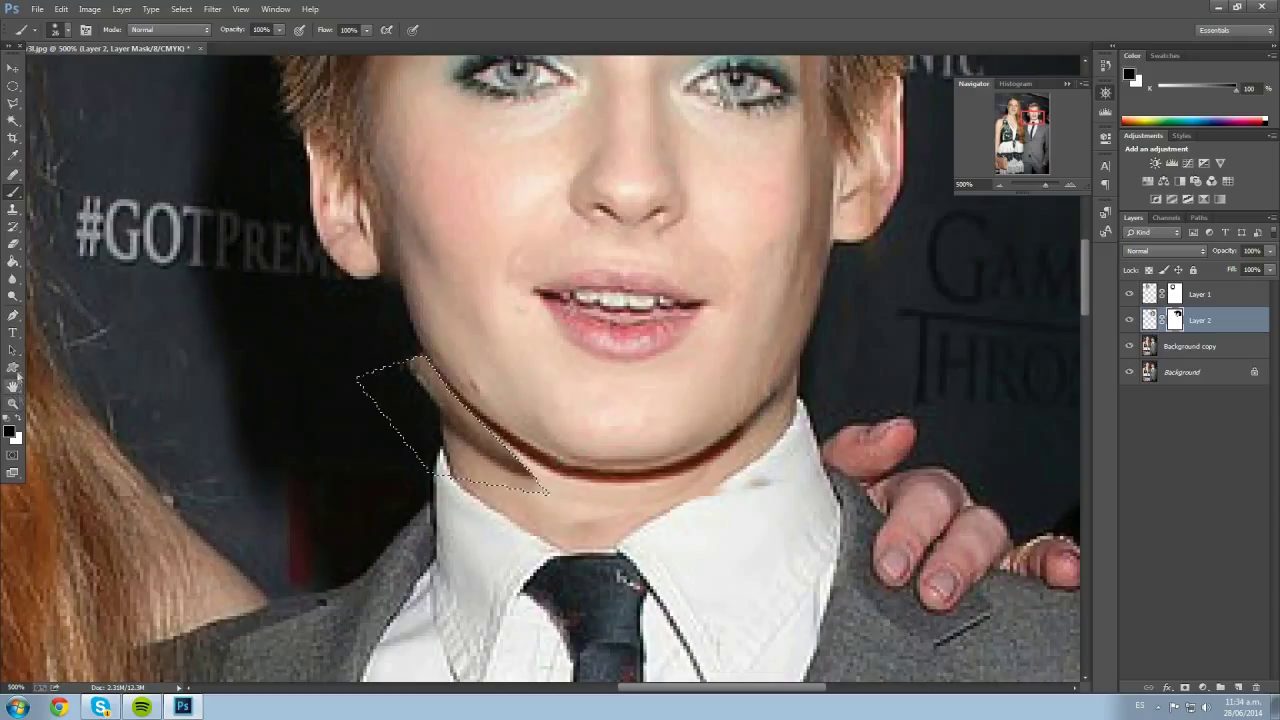
mouse_move(430, 440)
left_mouse_down()
mouse_move(495, 425)
mouse_move(470, 450)
mouse_move(512, 478)
left_mouse_up()
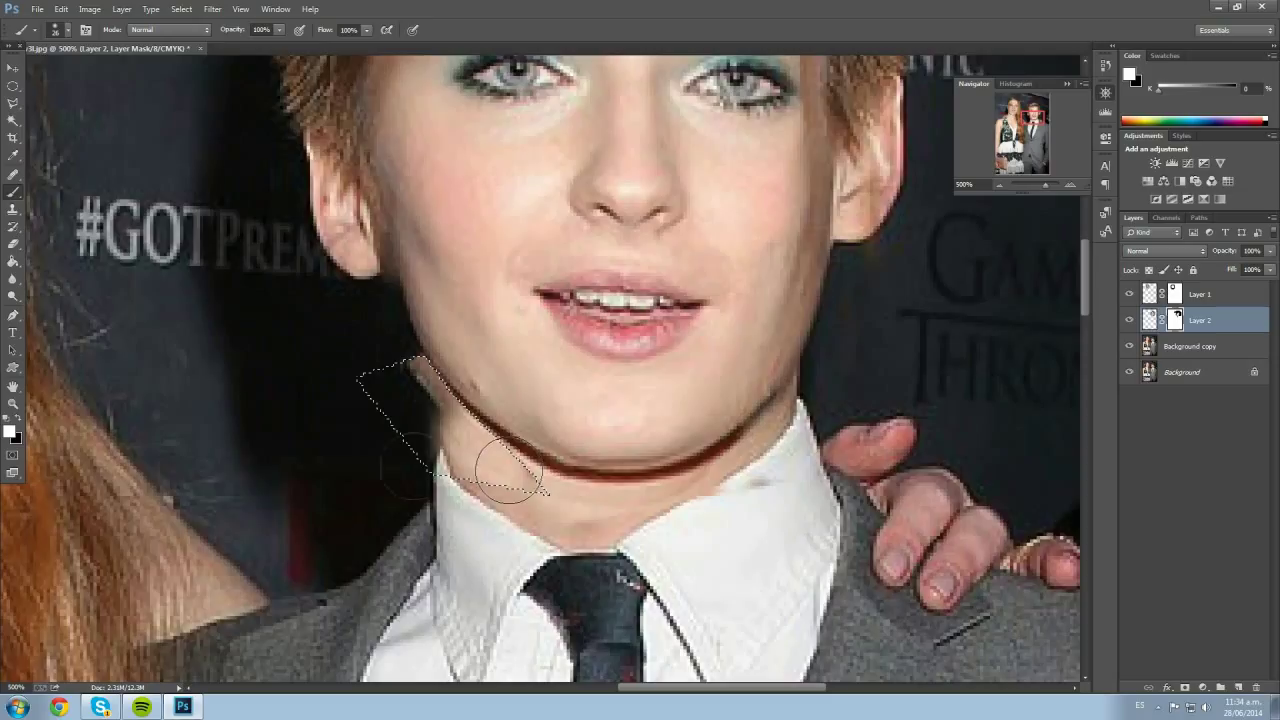
key("ctrl+d")
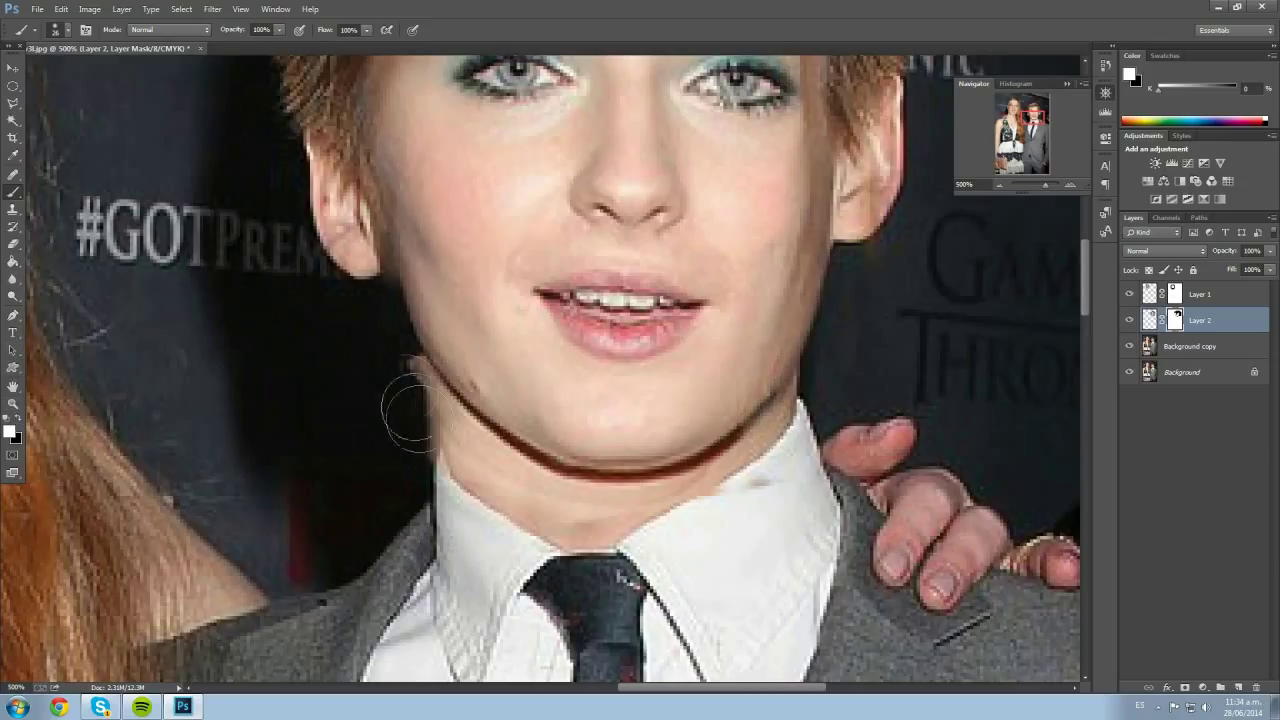
Reduce the brush to 8 px and mask out the stray Layer 2 edge beside the jaw and neck
key("x")
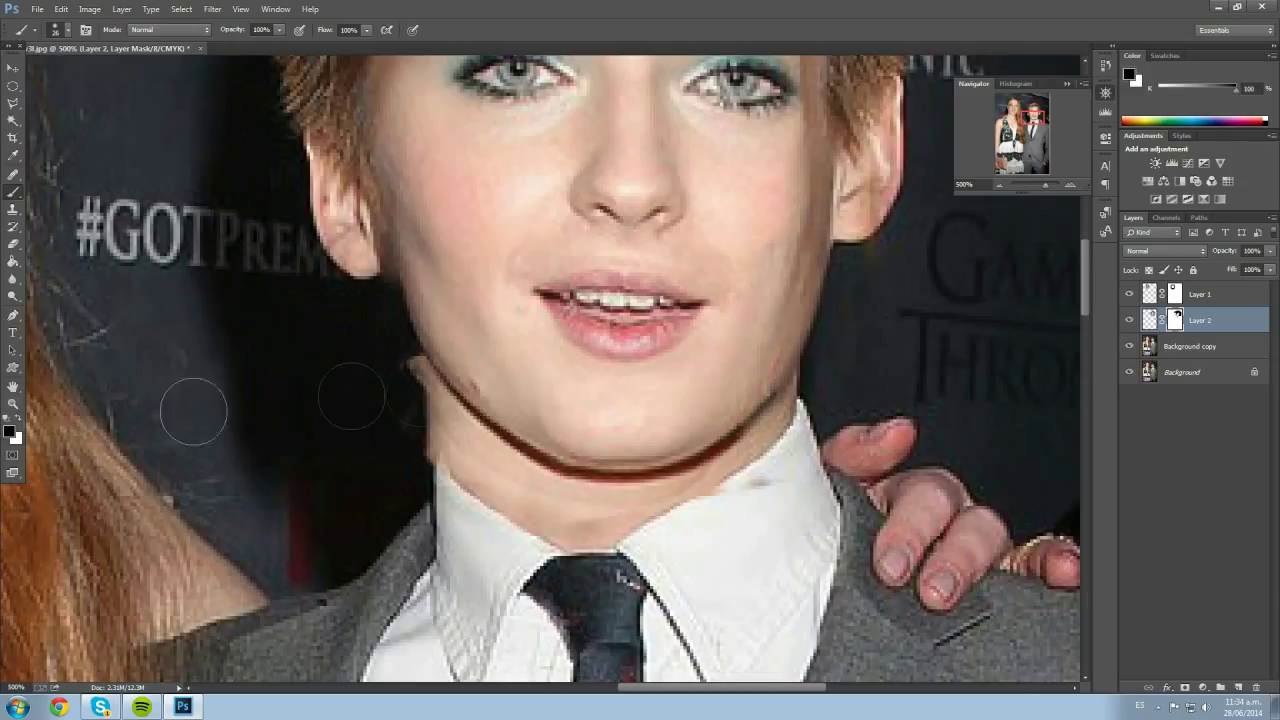
right_click(425, 393)
type("4")
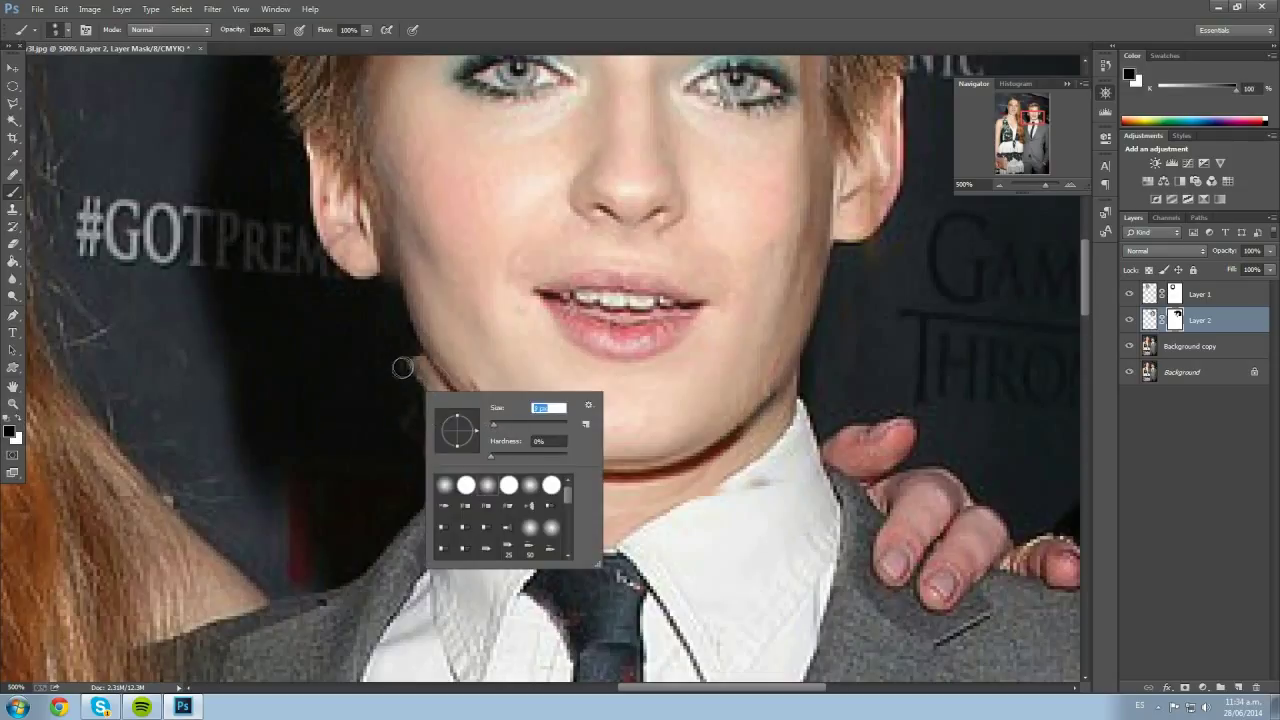
key("Return")
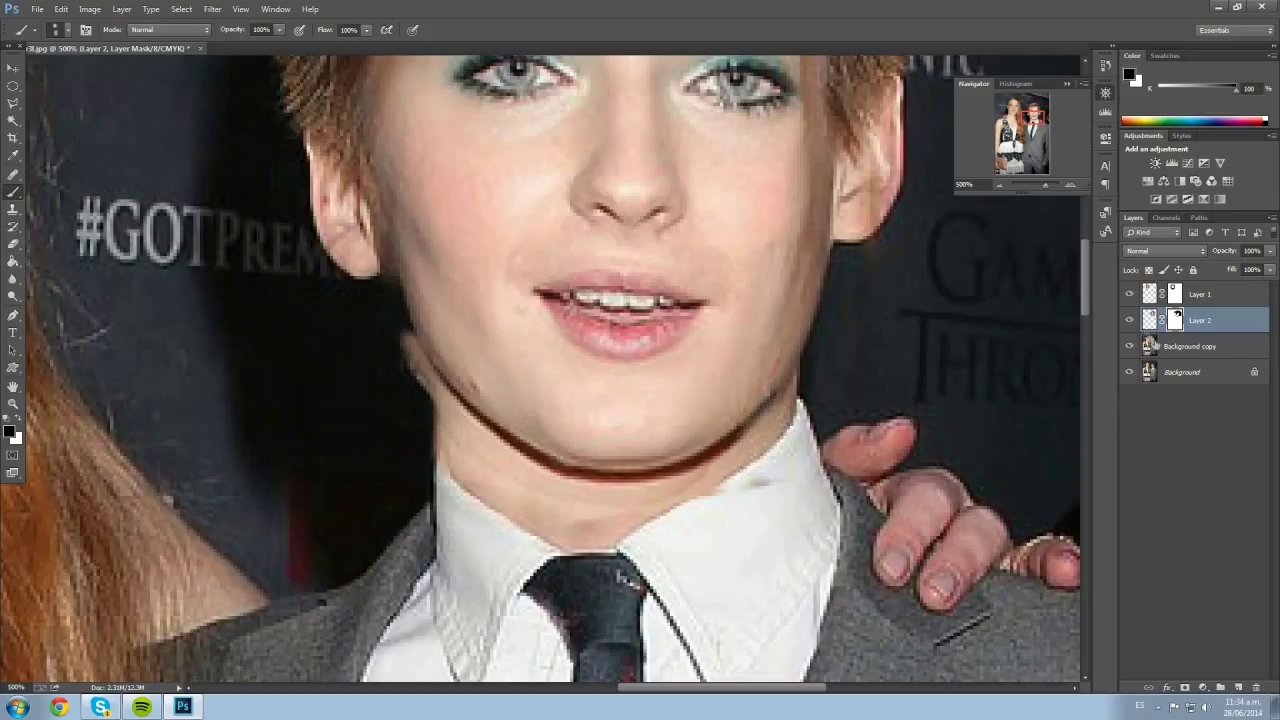
Compare the man's original jaw and neck with the swapped face by repeatedly hiding and showing Layer 2
left_click(1131, 320)
left_click(1131, 320)
left_click(1131, 320)
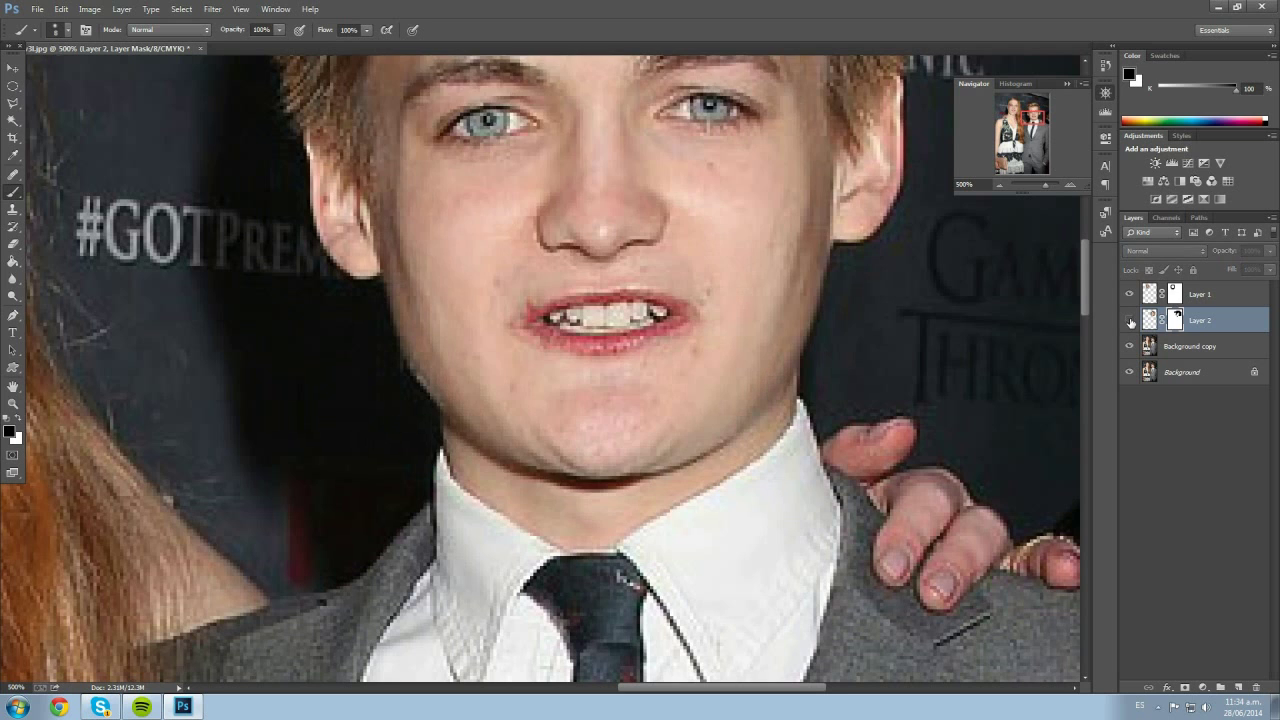
left_click(1131, 320)
left_click(1131, 320)
left_click(1131, 320)
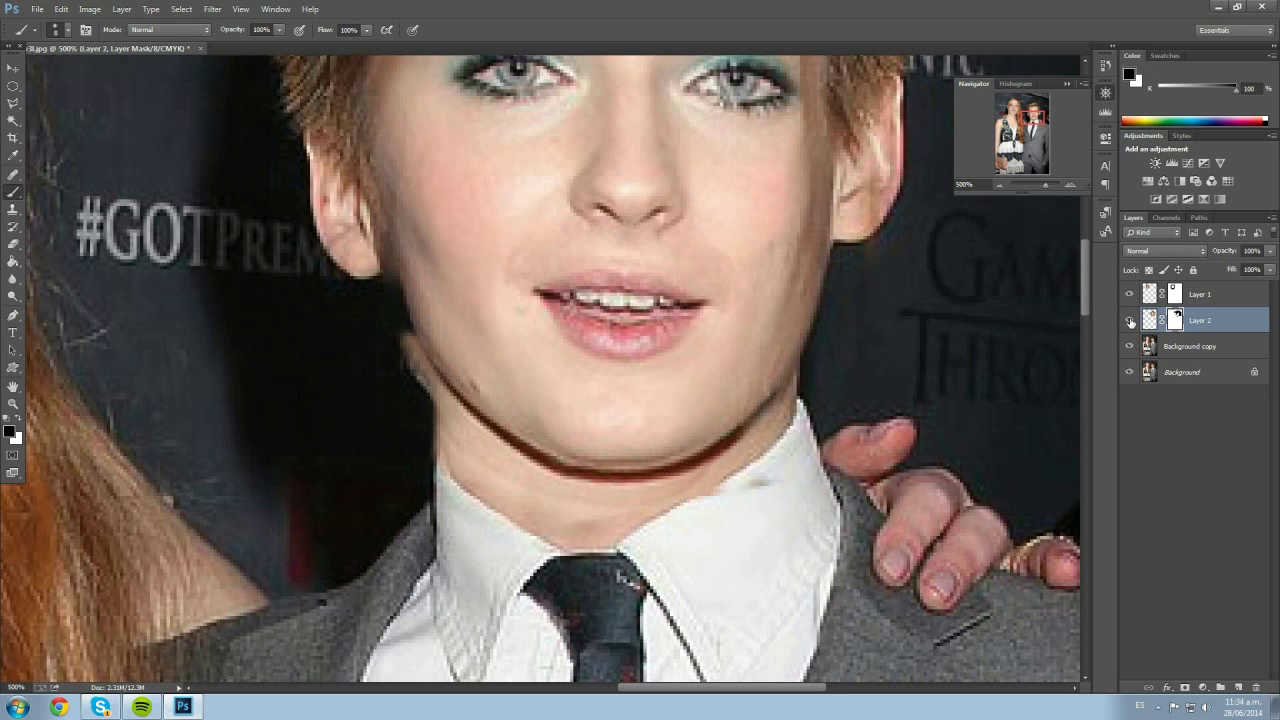
left_click(1131, 320)
left_click(1131, 320)
left_click(1131, 320)
left_click(1131, 320)
Clone dark backdrop over the man's protruding jaw edge on the Background copy layer using a 22 px Clone Stamp
left_click(1188, 347)
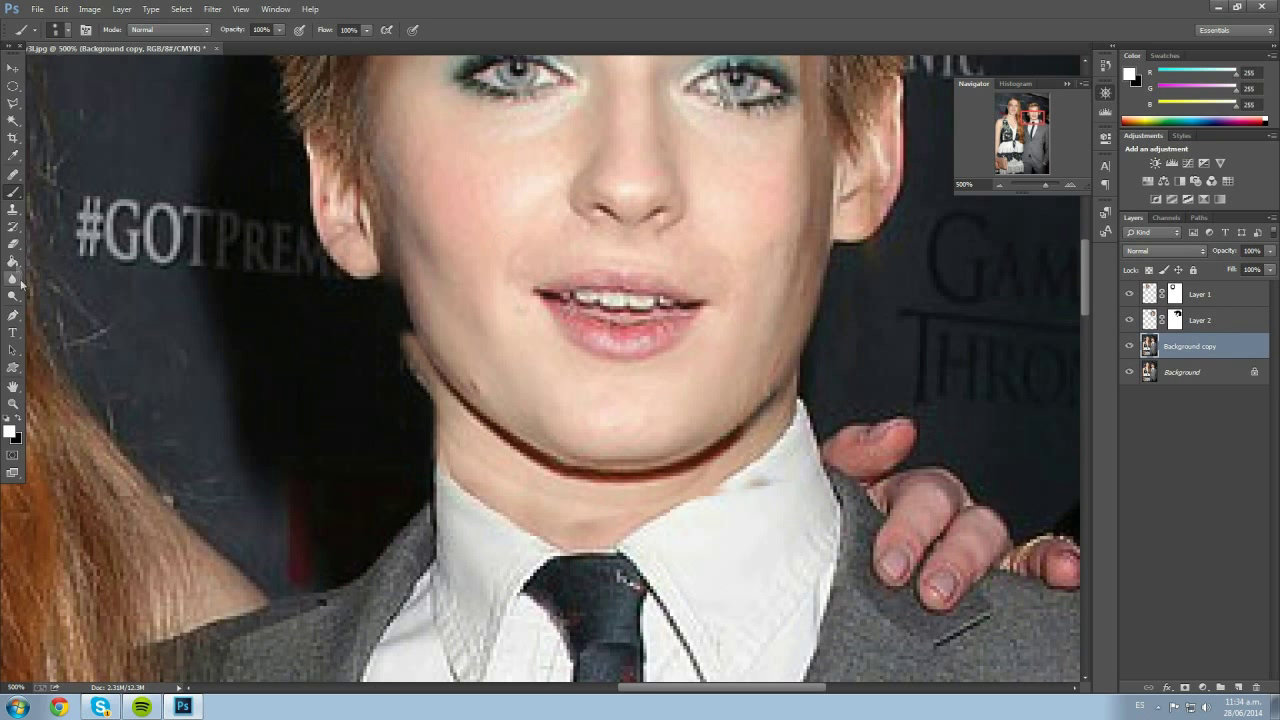
left_click(13, 208)
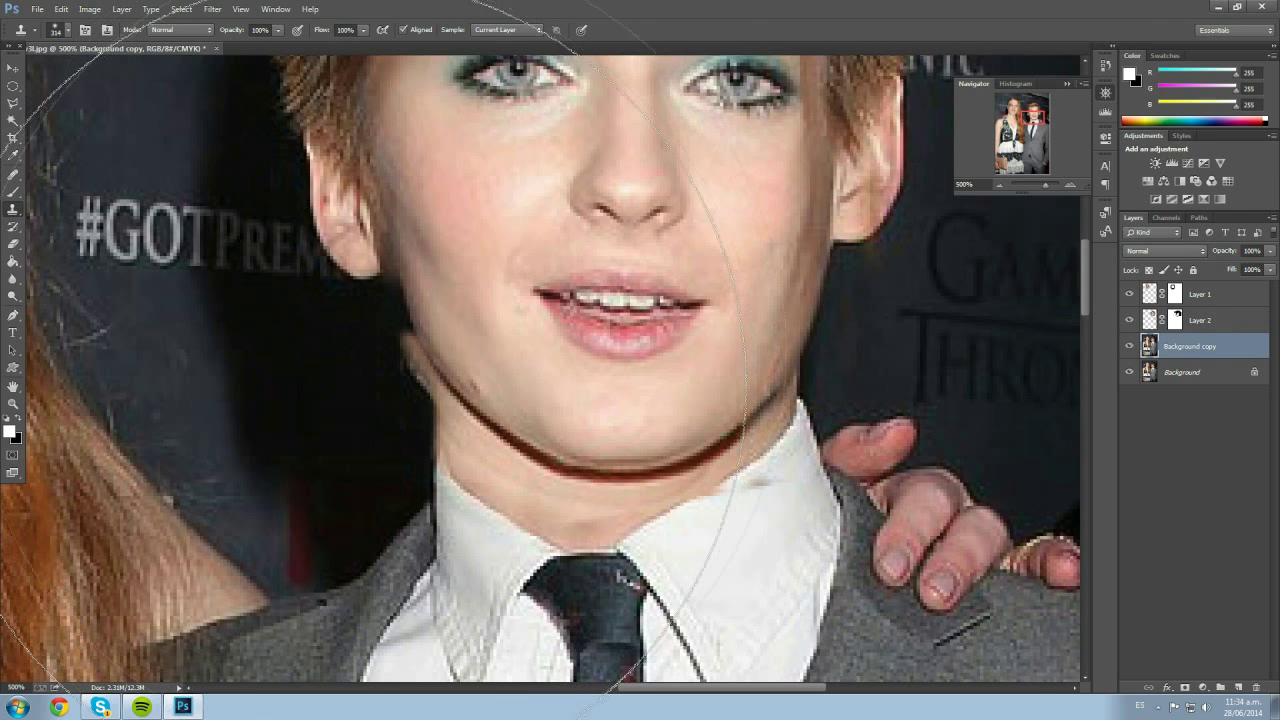
right_click(402, 344)
left_click_drag(525, 373, 484, 370)
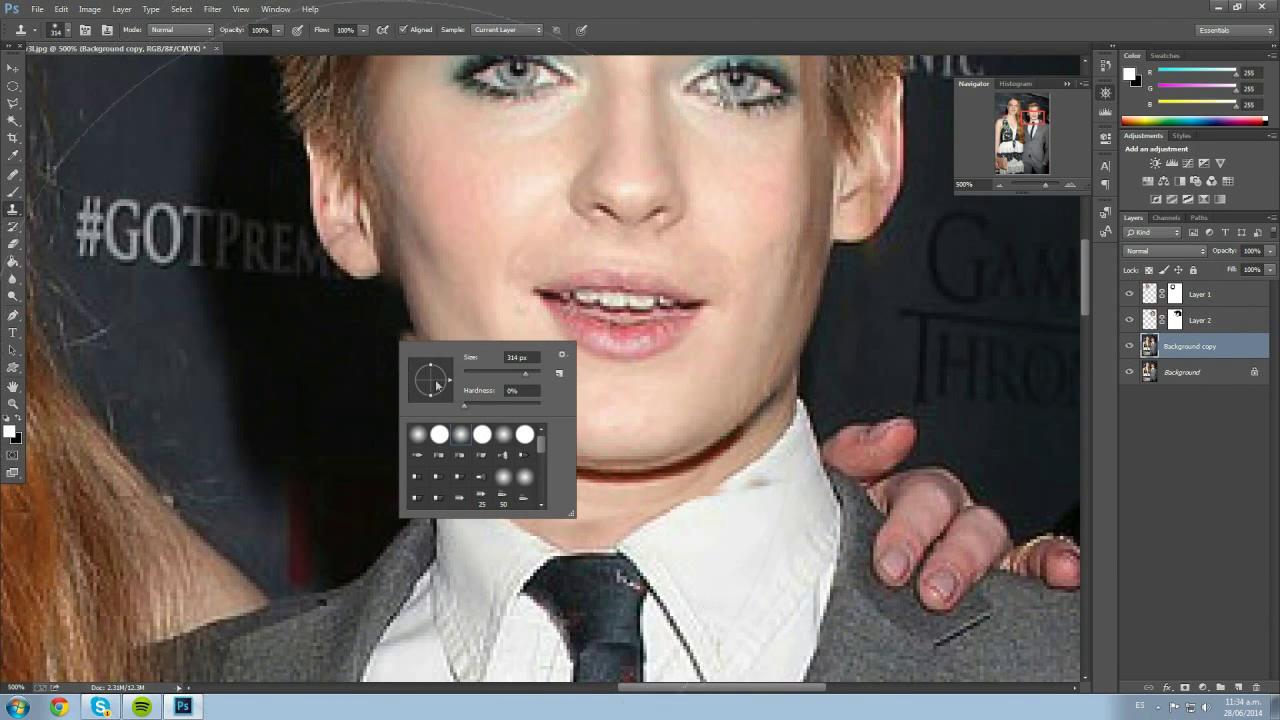
key("Down")
key("Down")
key("Down")
key("Down")
key("Down")
key("Down")
key("Down")
key("Down")
key("Down")
key("Down")
key("Down")
key("Down")
key("Down")
key("Down")
key("Down")
key("Down")
key("Down")
key("Down")
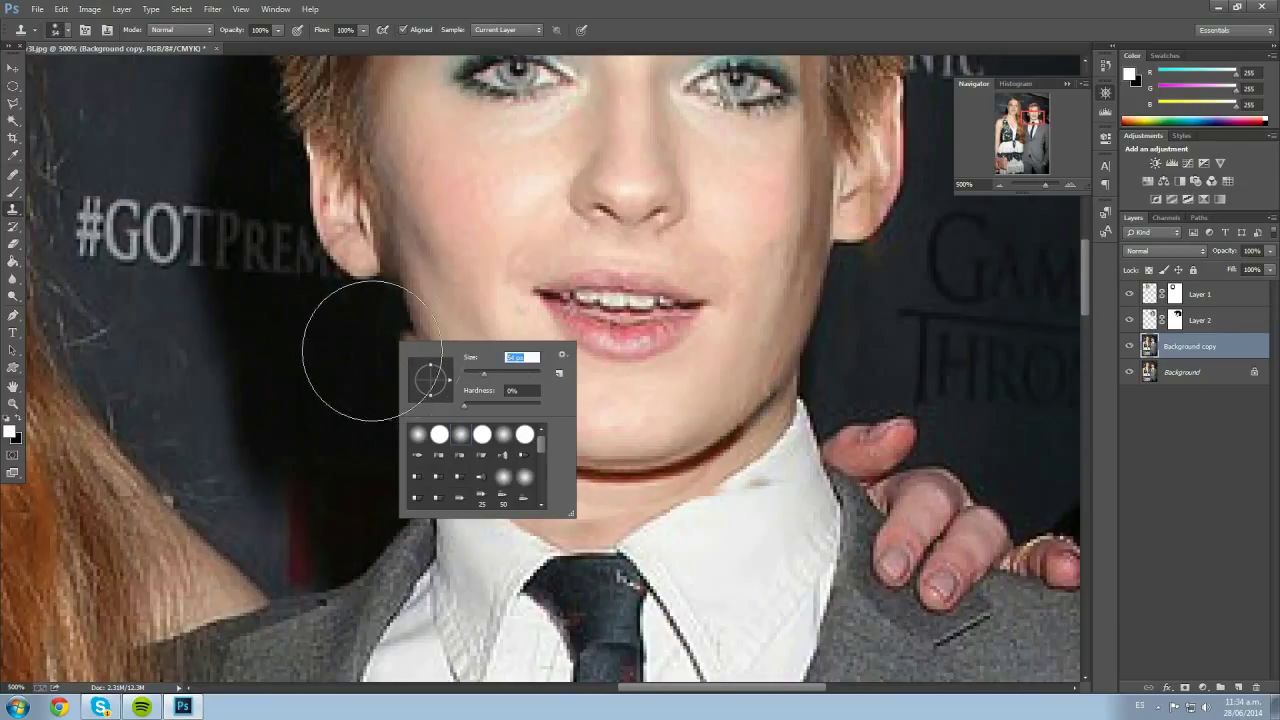
key("Down")
key("Down")
key("Down")
key("Down")
key("Down")
key("Down")
key("Down")
key("Down")
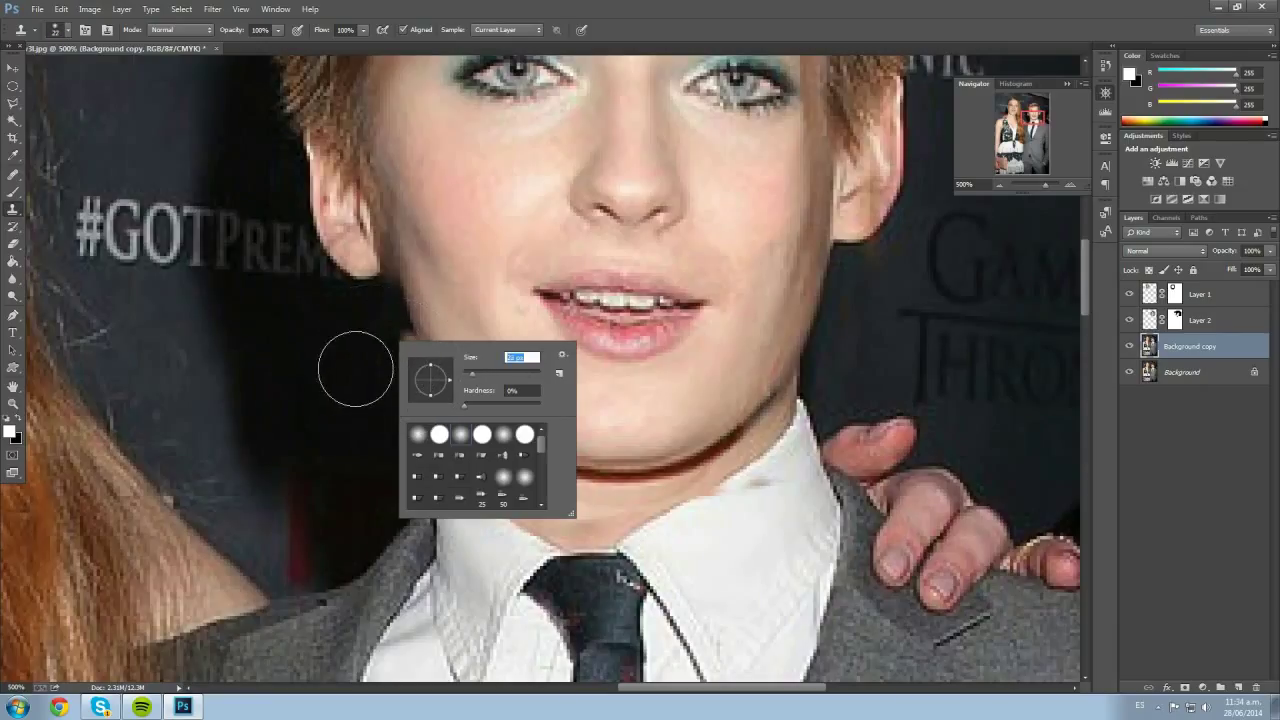
key("Return")
mouse_move(363, 370)
left_mouse_down()
mouse_move(389, 366)
mouse_move(391, 350)
mouse_move(398, 362)
mouse_move(394, 346)
mouse_move(413, 393)
left_mouse_up()
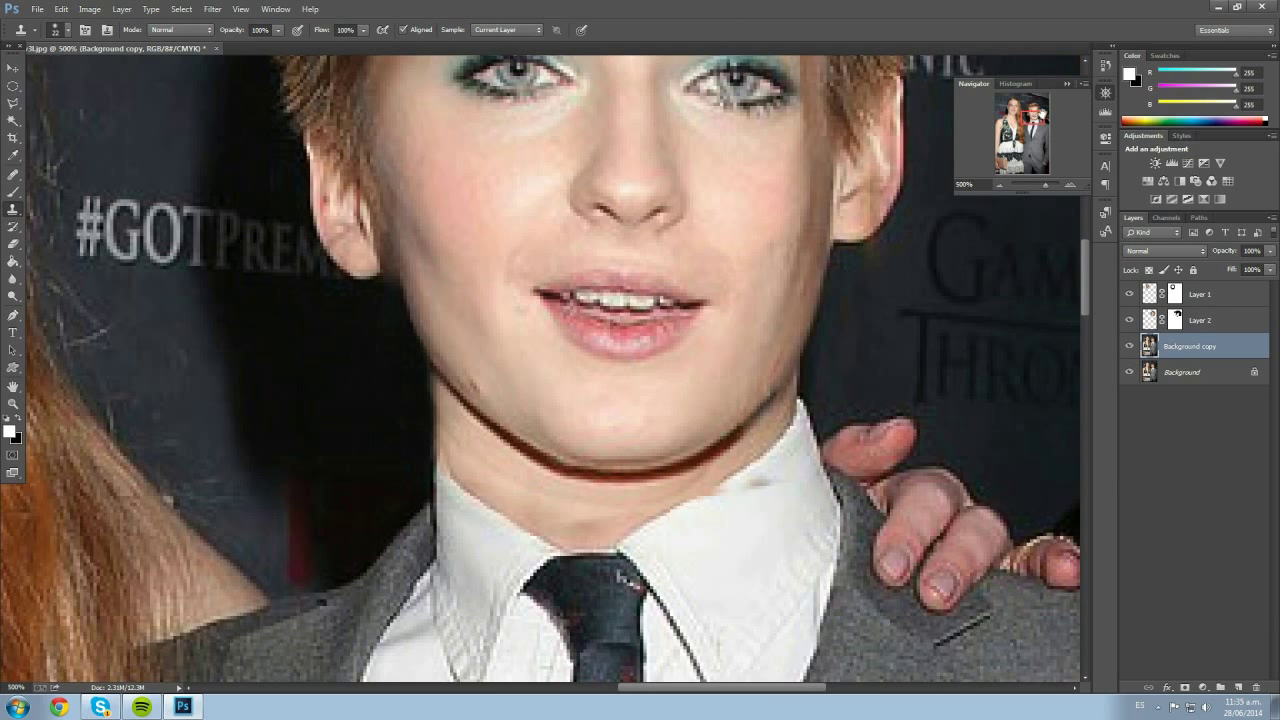
Set the brush size to 41 px and make the Layer 2 mask active for painting
left_click_drag(1036, 120, 1042, 112)
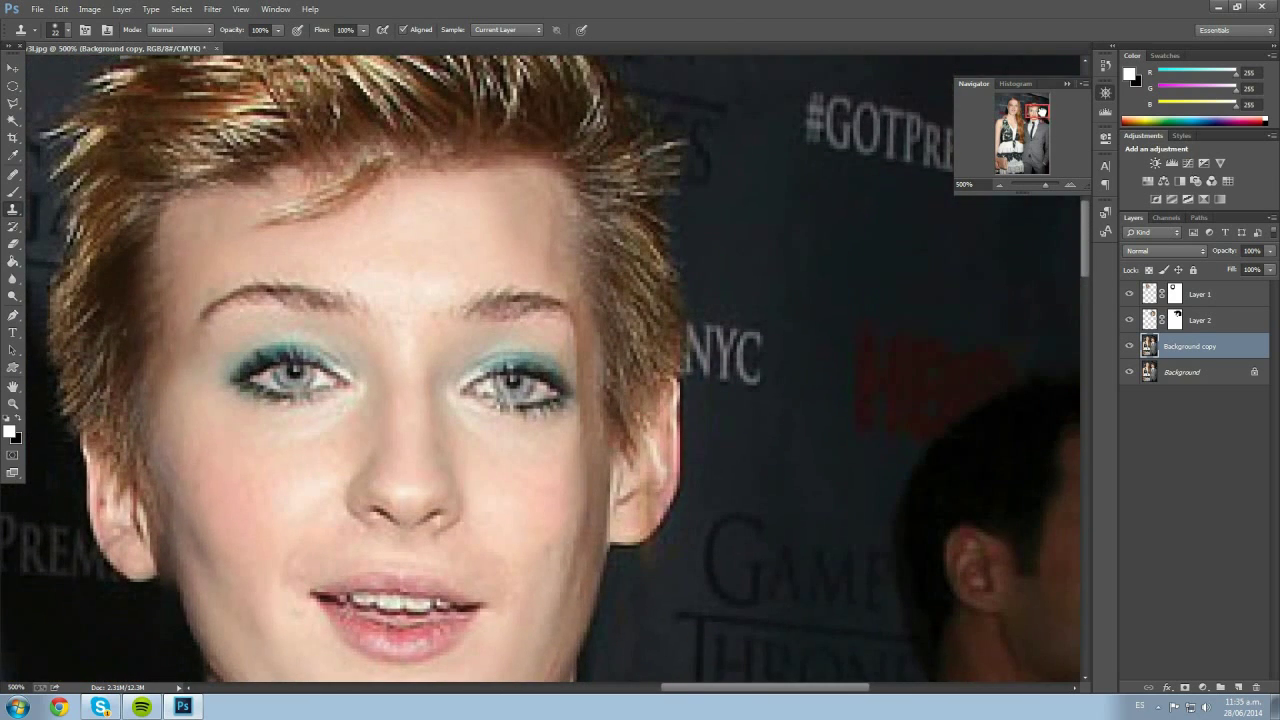
right_click(702, 448)
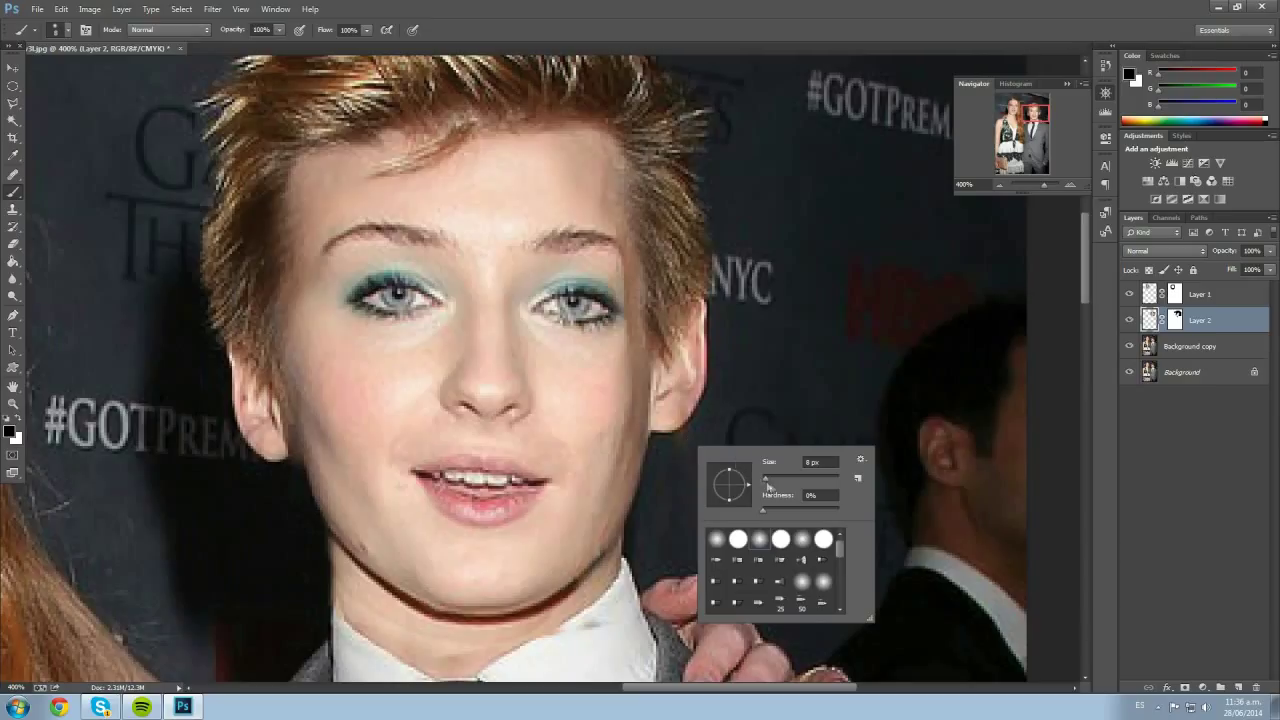
key("Return")
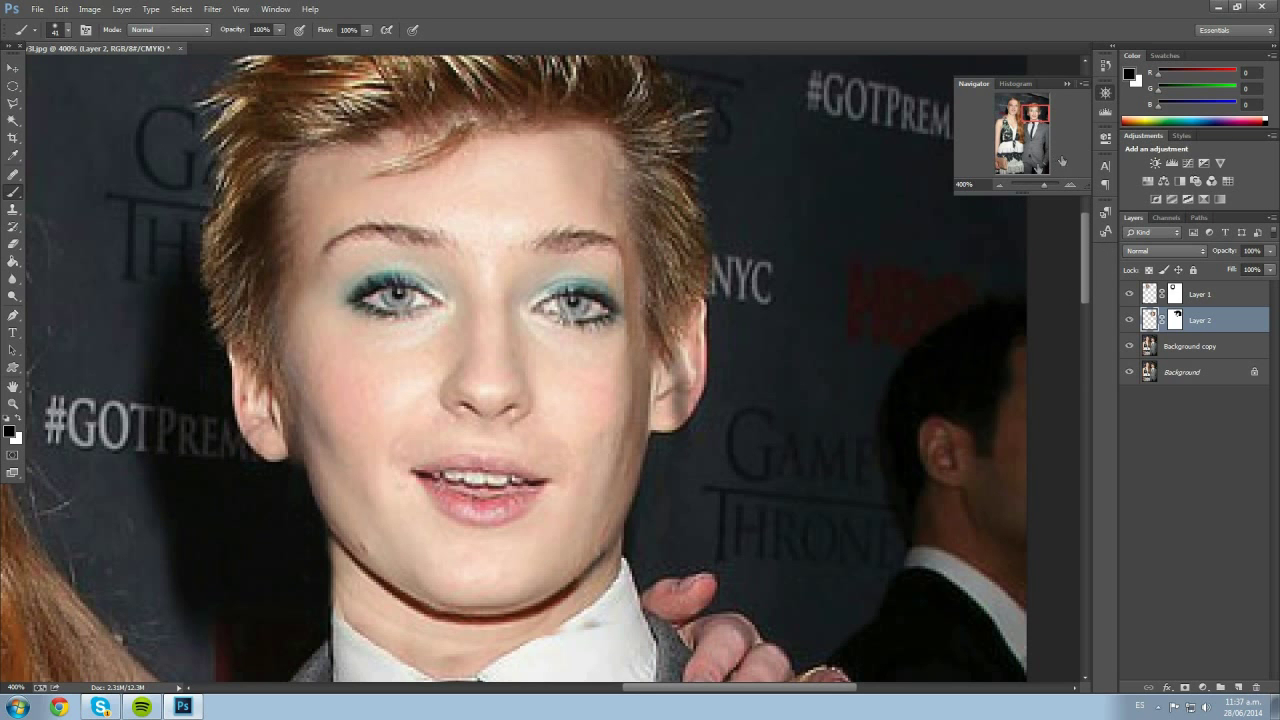
left_click(1004, 187)
left_click(1004, 187)
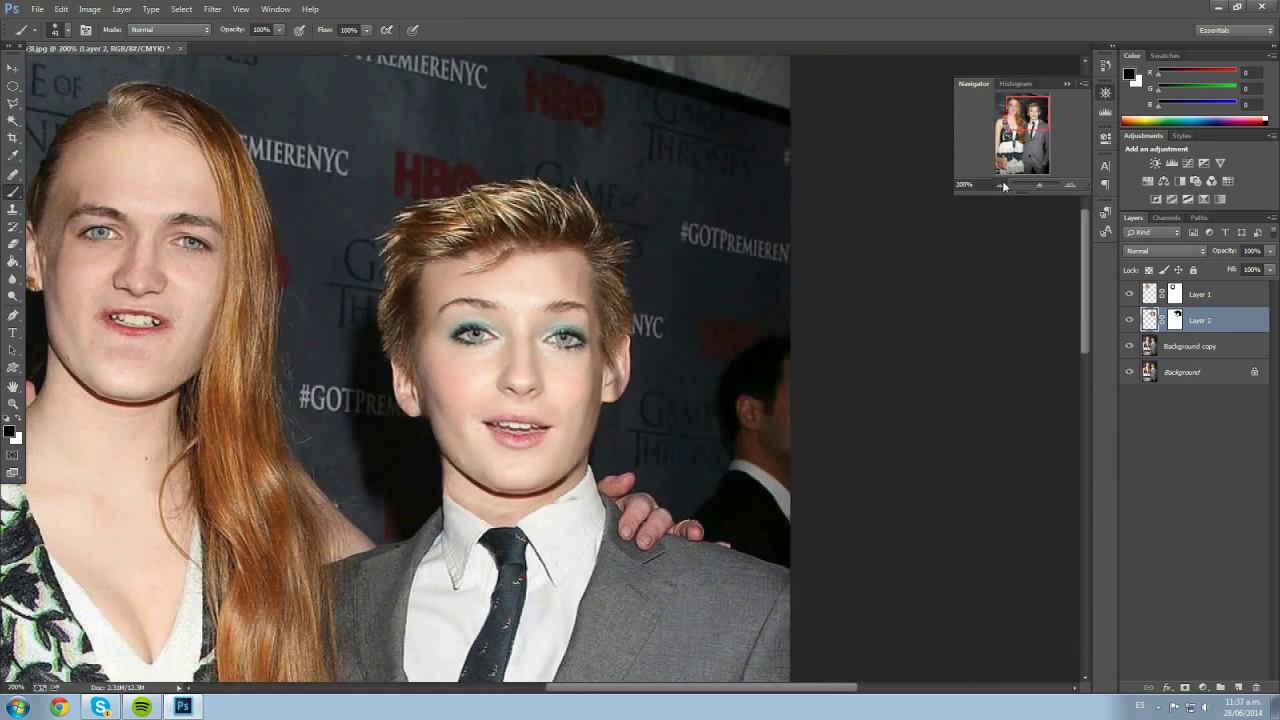
left_click(1004, 187)
left_click(1004, 187)
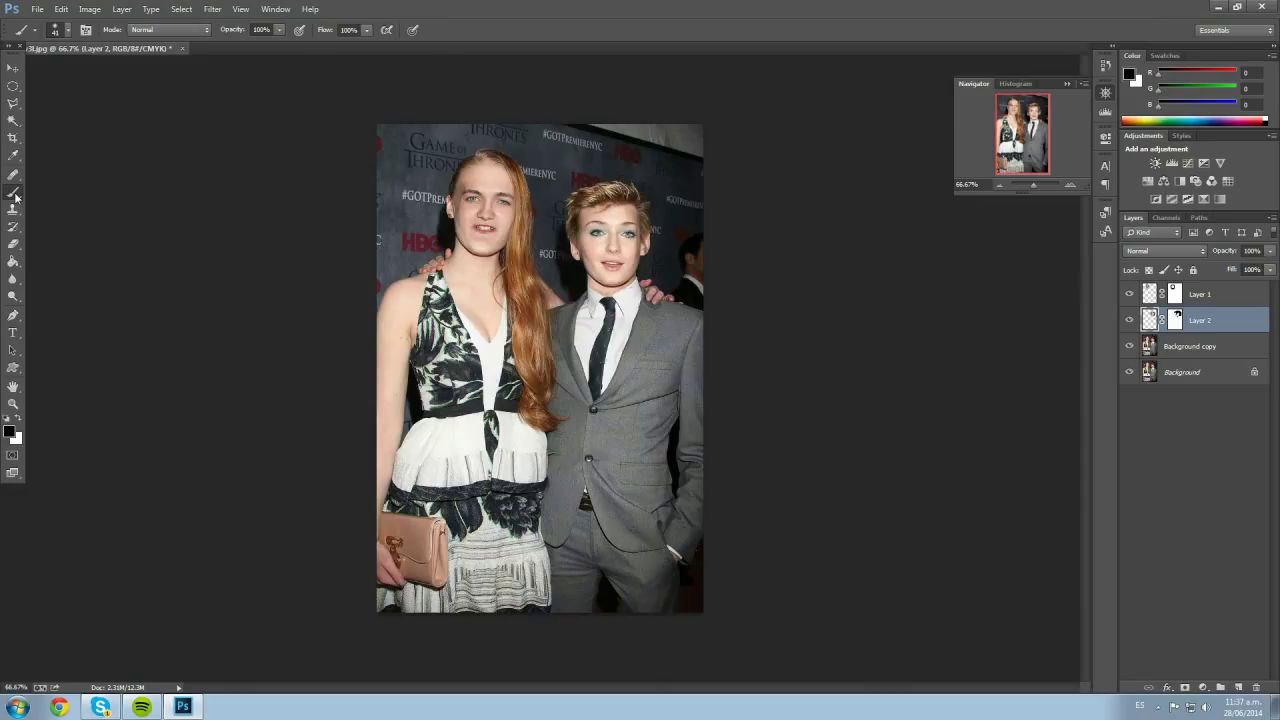
left_click(1177, 319)
key("alt+bracketright")
key("alt+bracketleft")
key("alt+bracketright")
key("alt+bracketleft")
key("alt+bracketright")
key("alt+bracketleft")
key("alt+bracketright")
key("alt+bracketleft")
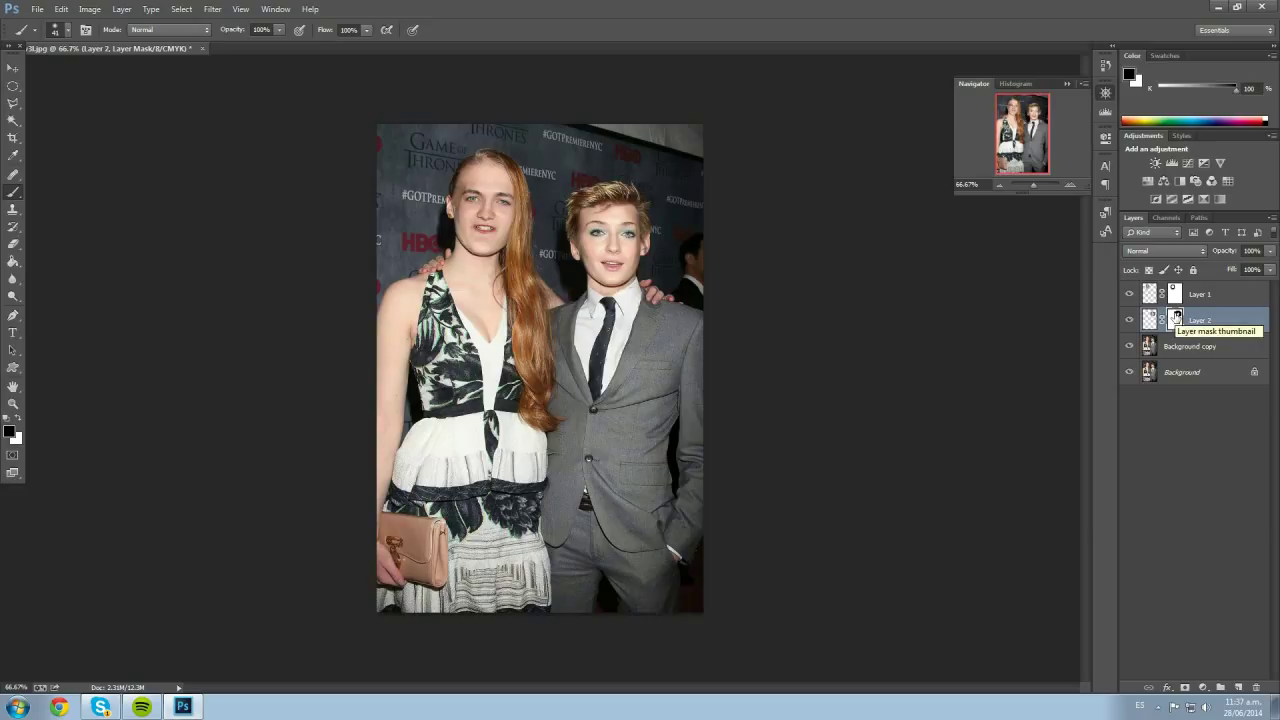